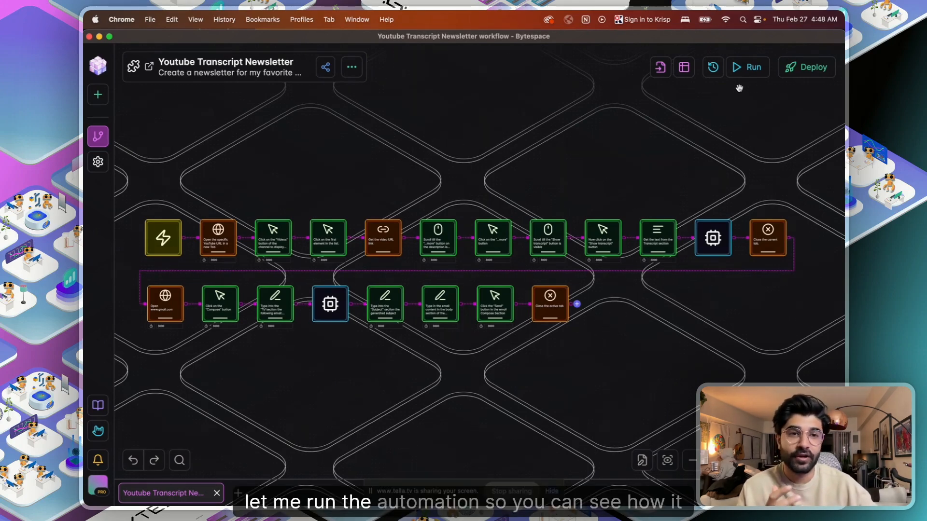
# - Run the existing Youtube Transcript Newsletter workflow once from start to finish
pyautogui.click(747, 67)
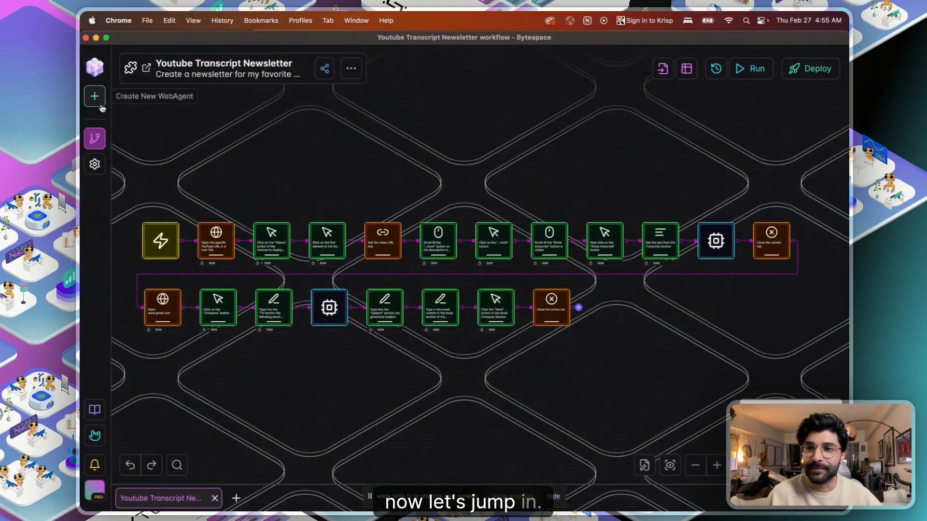
# - Create the 'Youtube Transcript Newsletter' workflow, described as updates about your favorite Youtube channel
pyautogui.click(95, 96)
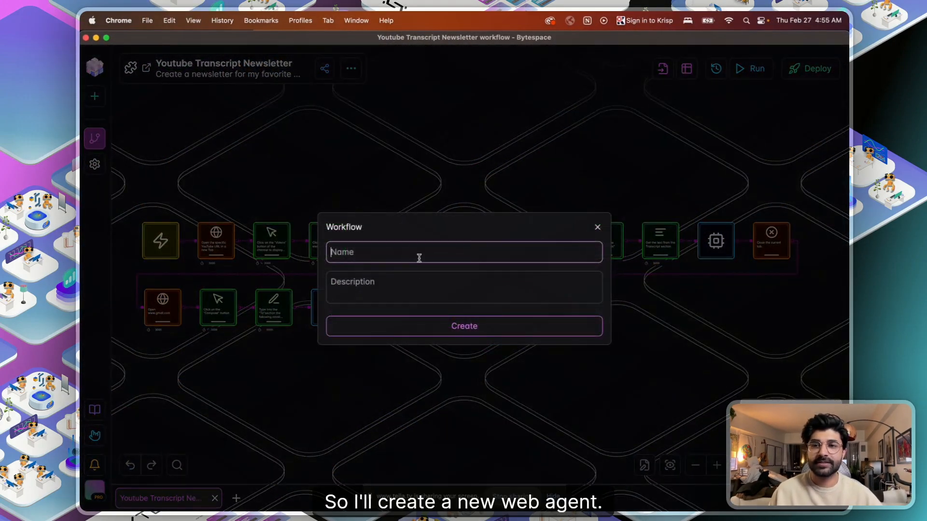
pyautogui.write('Youtube')
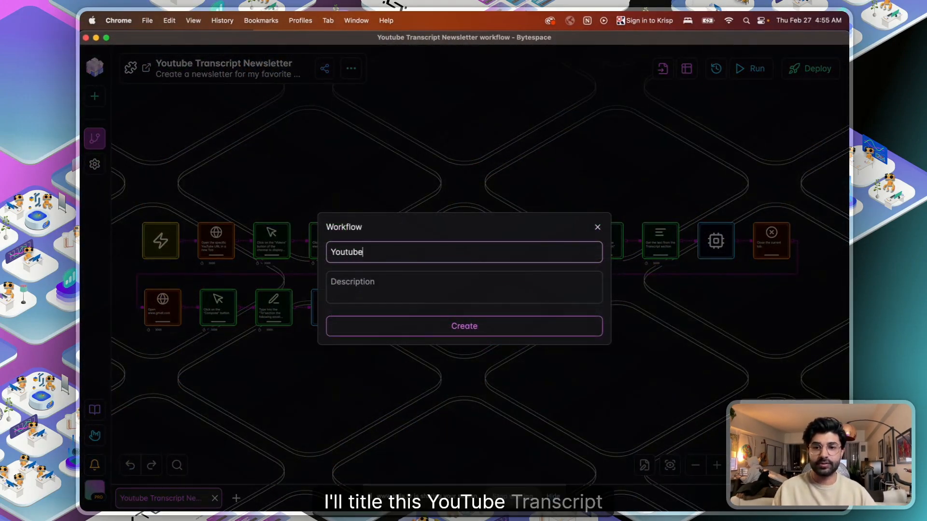
pyautogui.write(' Transcrip')
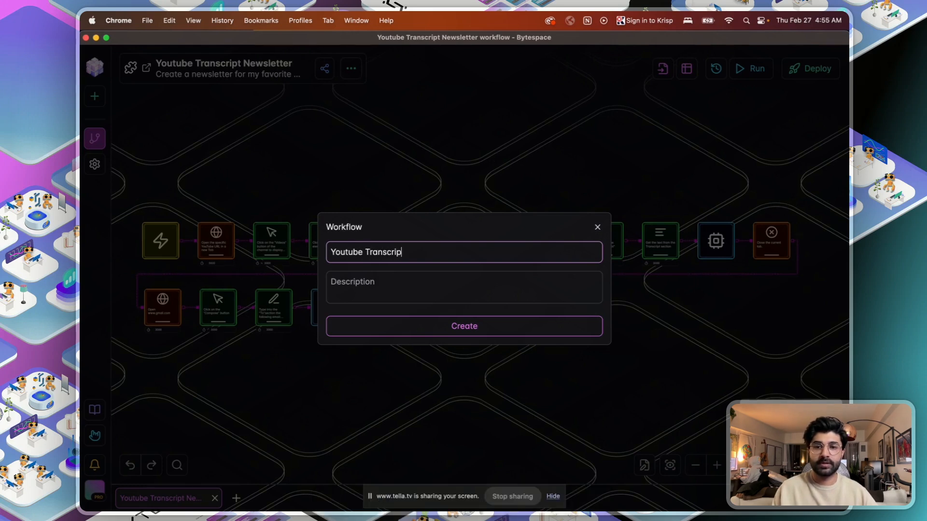
pyautogui.write('t Newsletter')
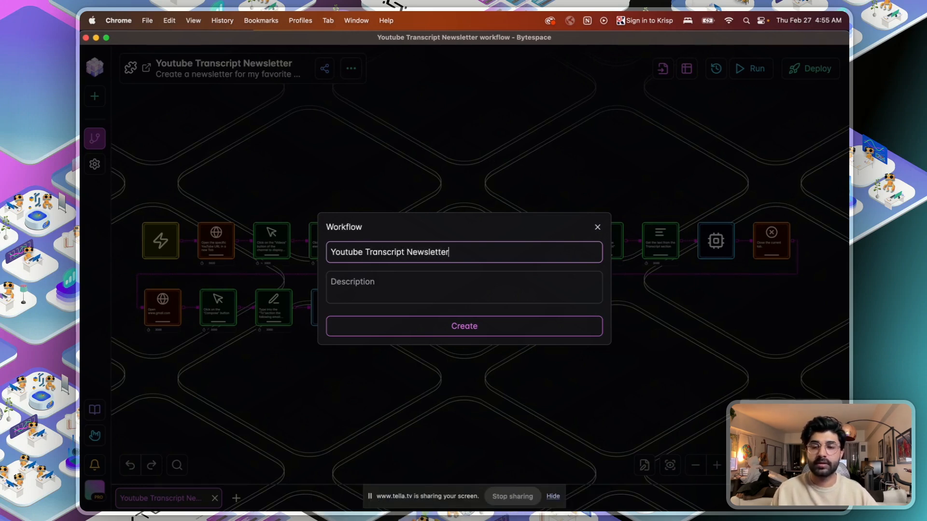
pyautogui.click(360, 272)
pyautogui.write('Create a newsletter fro your')
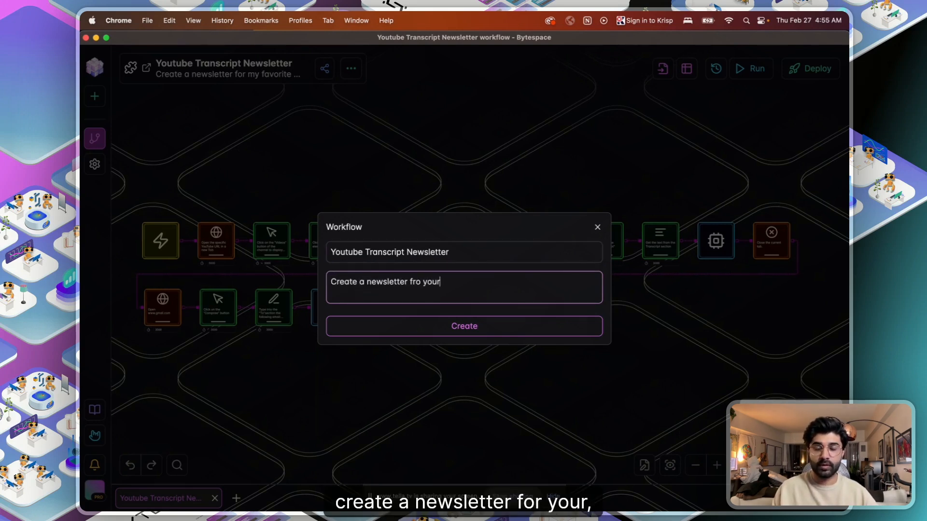
pyautogui.press('BackSpace')
pyautogui.press('BackSpace')
pyautogui.press('BackSpace')
pyautogui.press('BackSpace')
pyautogui.press('BackSpace')
pyautogui.press('BackSpace')
pyautogui.press('BackSpace')
pyautogui.write('or updates about your favorite Youtube channel')
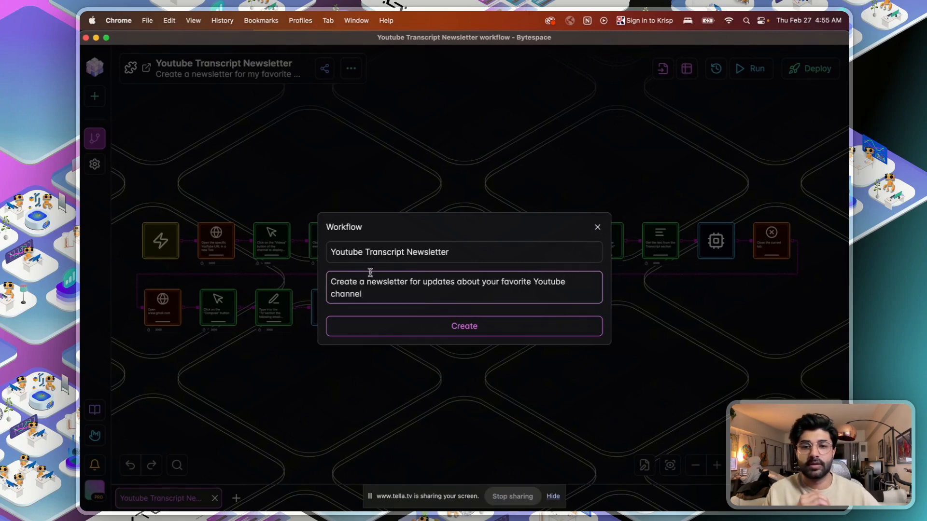
pyautogui.click(421, 327)
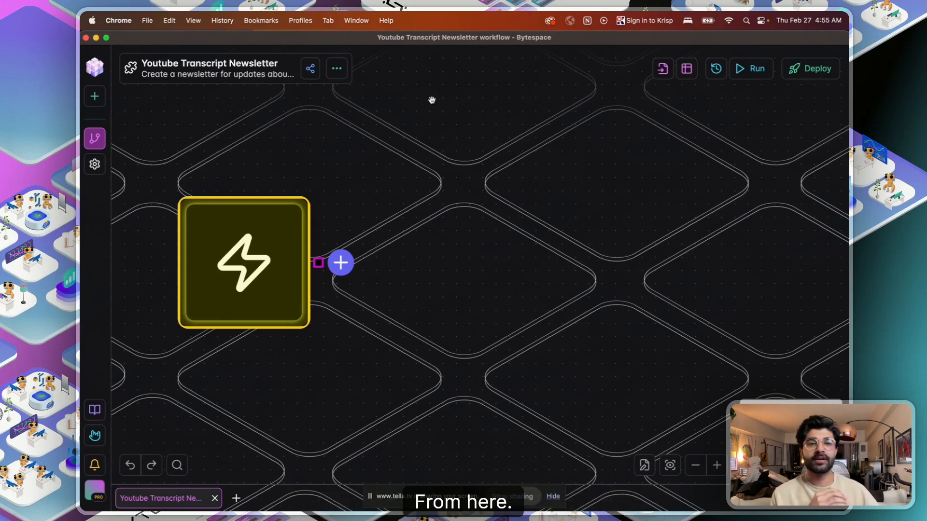
# - Open the Global Data Input Builder and browse its available input components
pyautogui.click(341, 262)
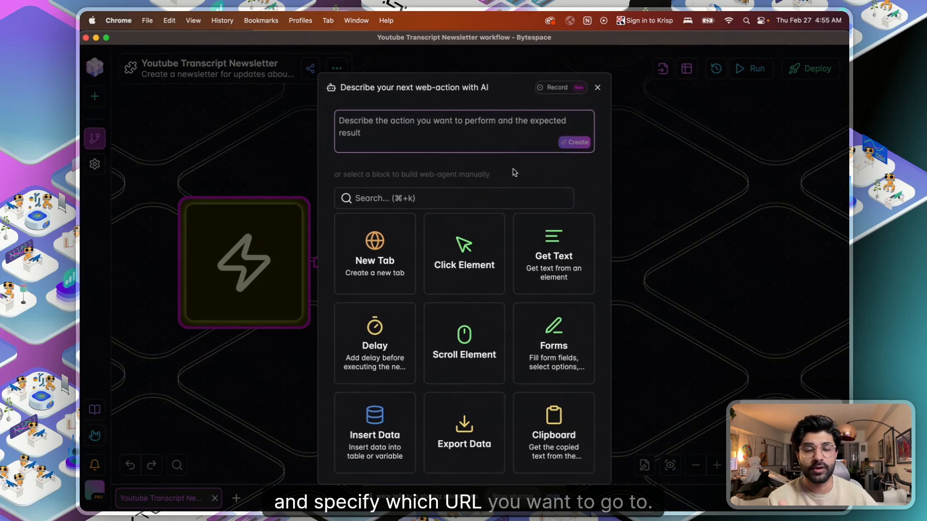
pyautogui.click(597, 88)
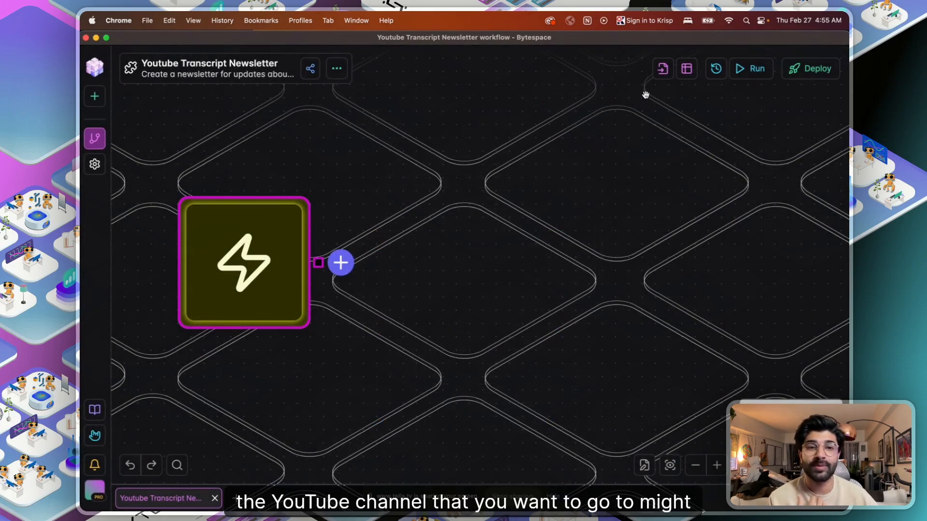
pyautogui.click(661, 71)
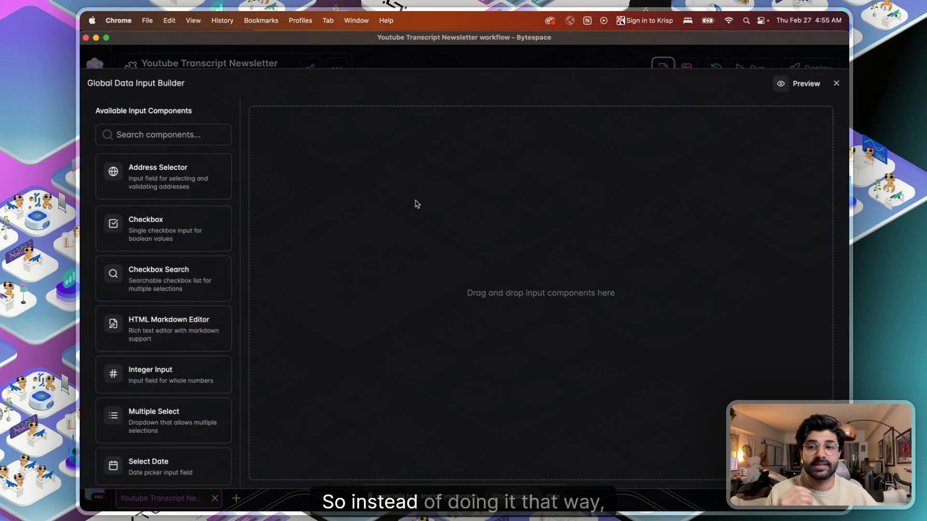
pyautogui.scroll(-4, 116, 381)
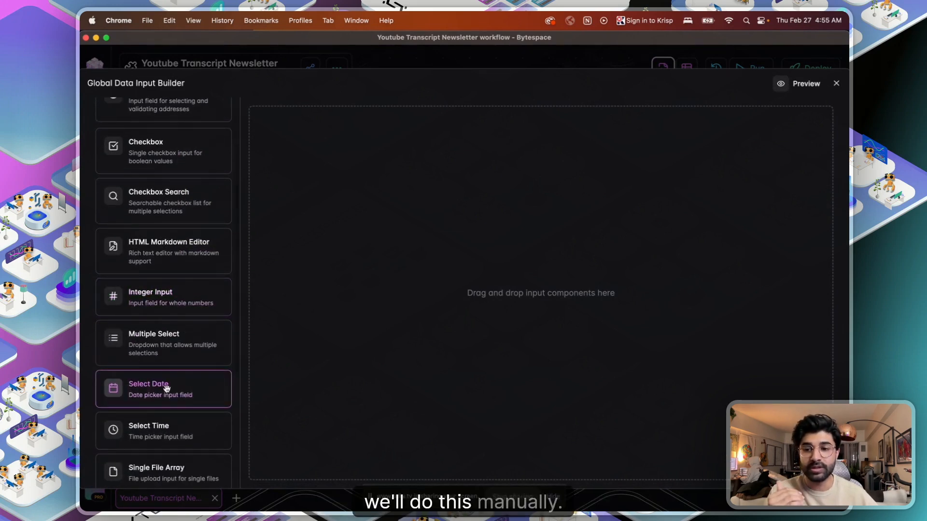
pyautogui.scroll(-2, 165, 418)
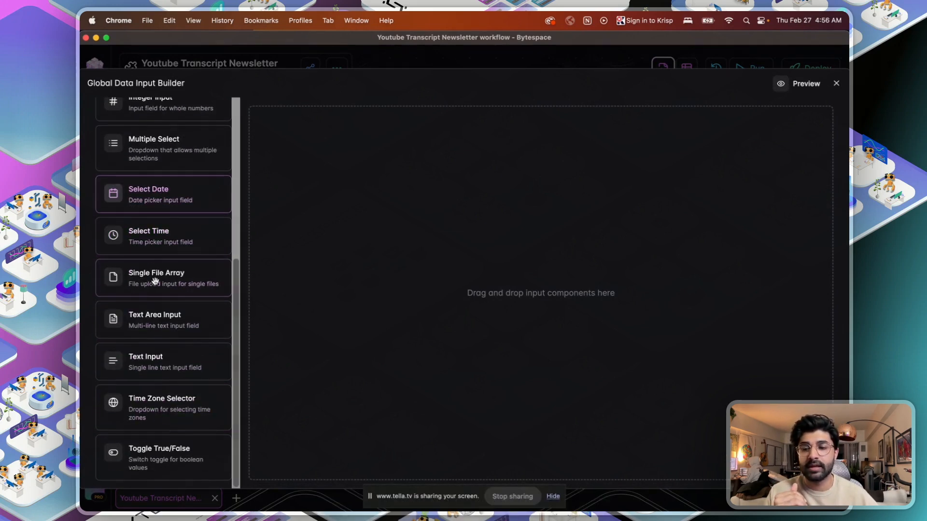
# - Add a 'Youtube URL' text input, variable YoutubeURL, described 'Enter desired Channel URL'
pyautogui.moveTo(160, 368); pyautogui.dragTo(382, 226)
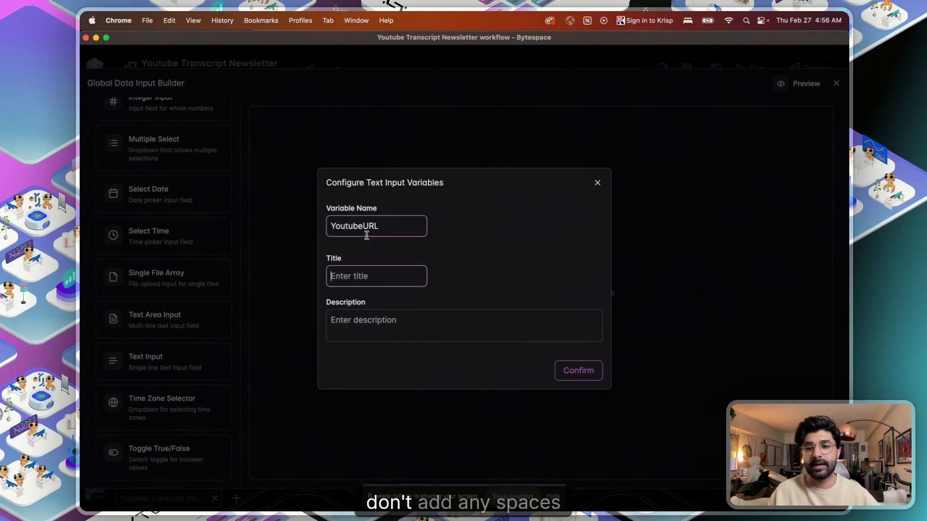
pyautogui.write('Youtube URL')
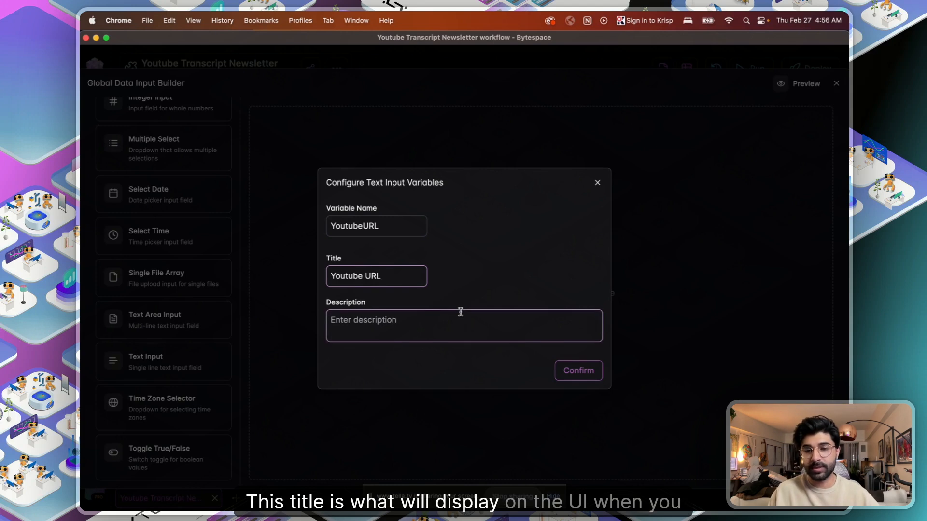
pyautogui.click(433, 317)
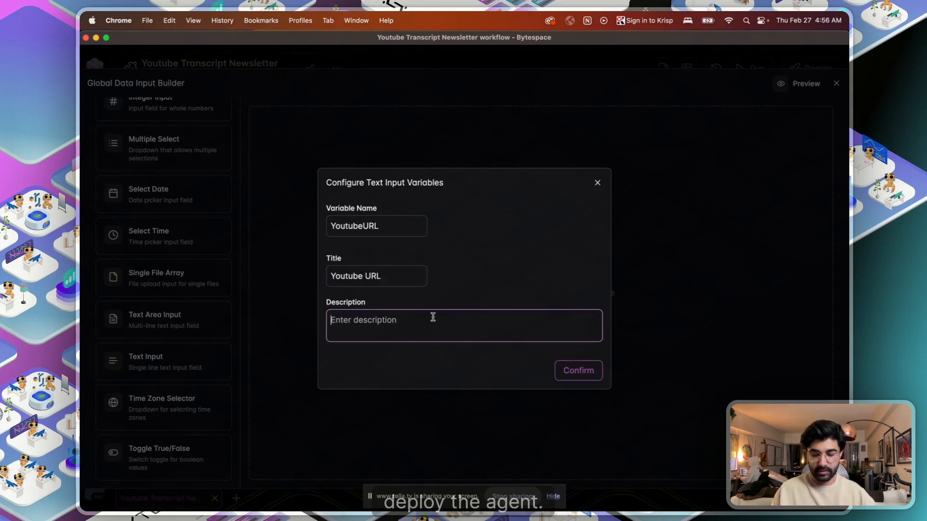
pyautogui.write('Enter desired Chenn')
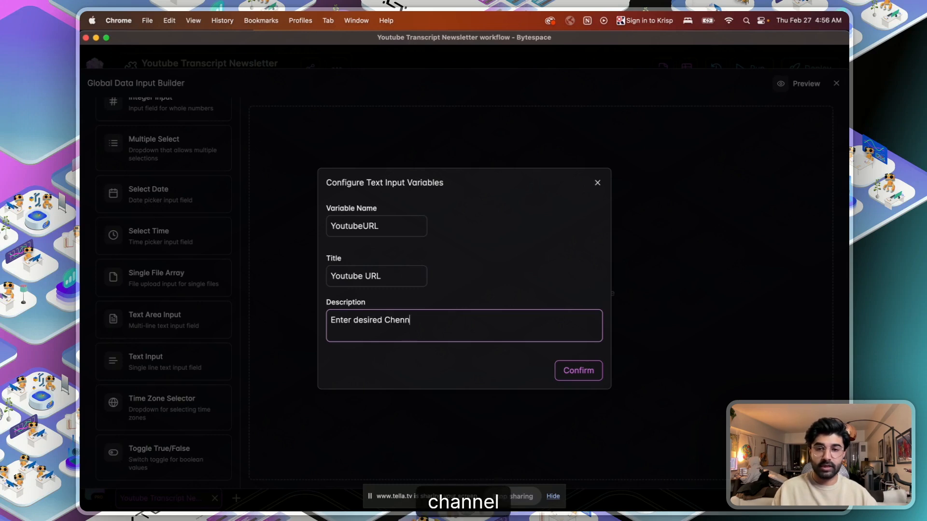
pyautogui.press('BackSpace')
pyautogui.press('BackSpace')
pyautogui.press('BackSpace')
pyautogui.write('annel ')
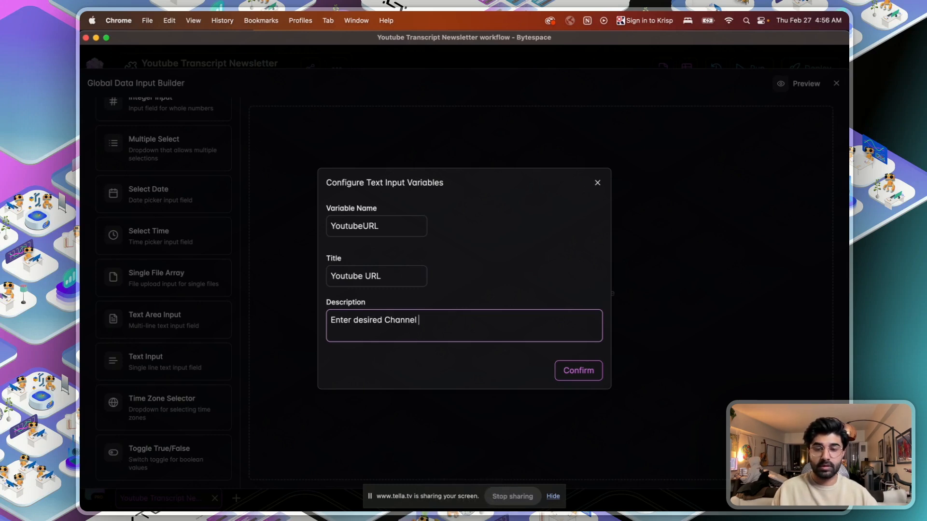
pyautogui.write('URL')
pyautogui.click(578, 370)
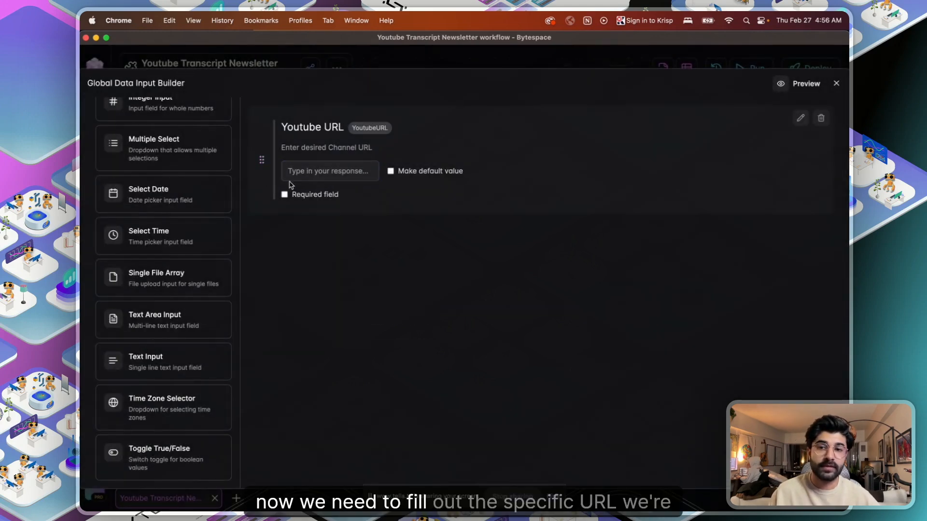
pyautogui.hotkey('ctrl', 'Up')
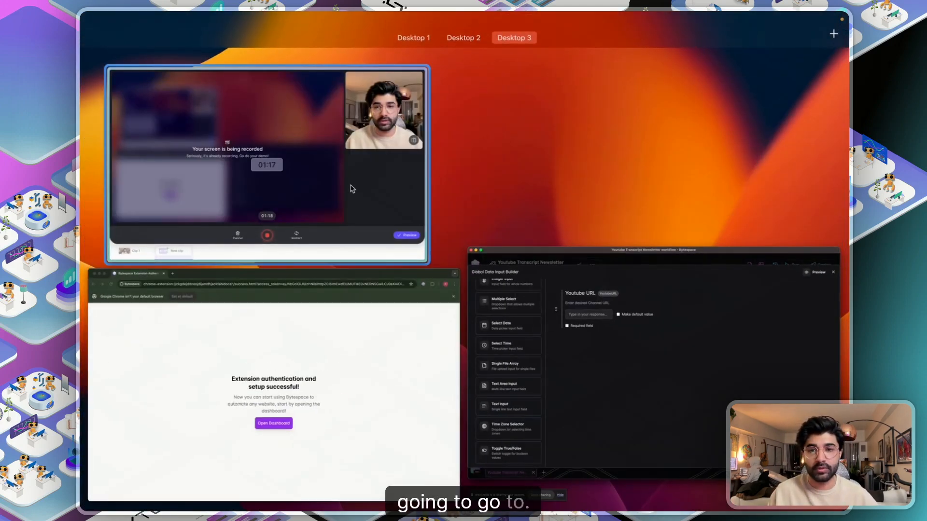
# - Load youtube.com in a new Chrome tab
pyautogui.click(337, 328)
pyautogui.click(257, 41)
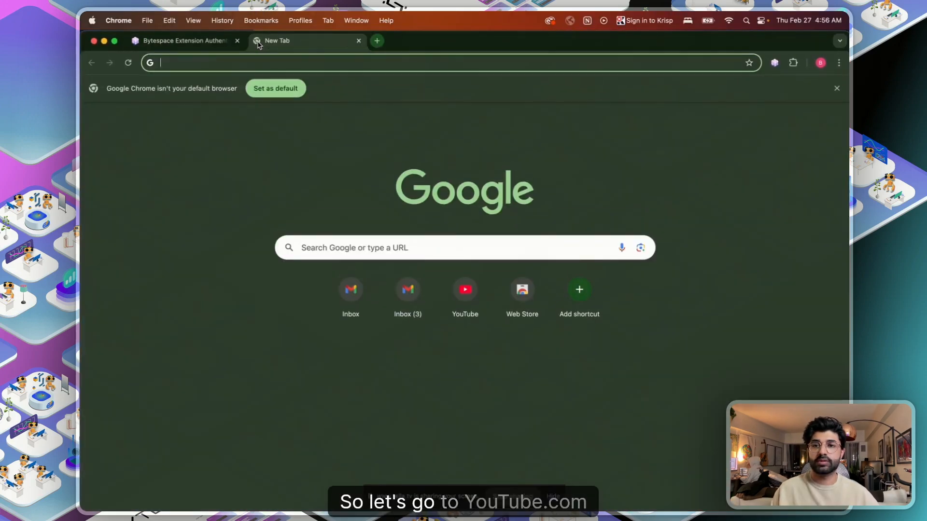
pyautogui.write('youtube.com')
pyautogui.press('Return')
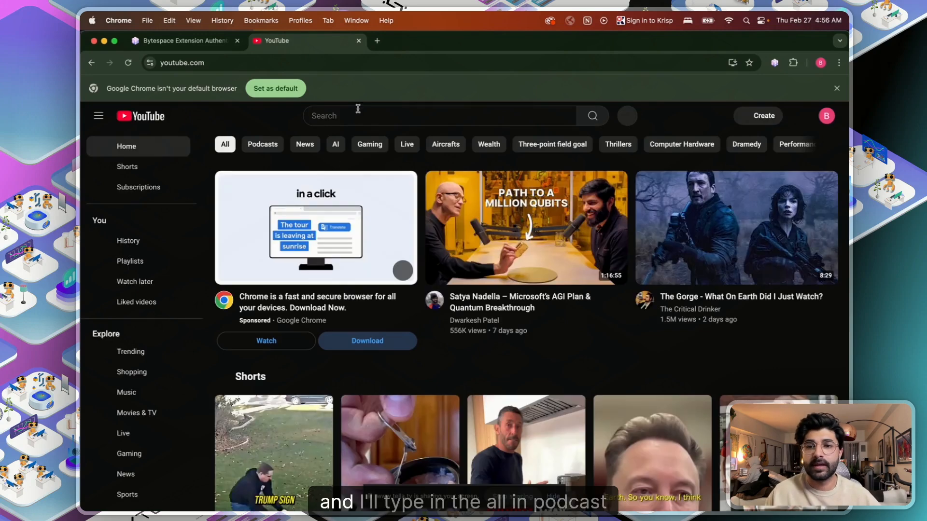
pyautogui.click(357, 114)
pyautogui.write('all in p')
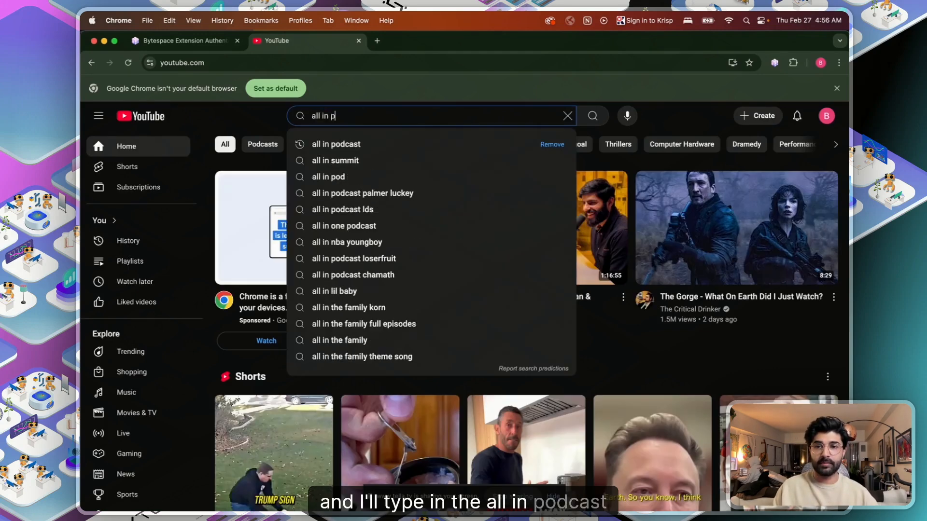
pyautogui.write('odcast')
pyautogui.press('Return')
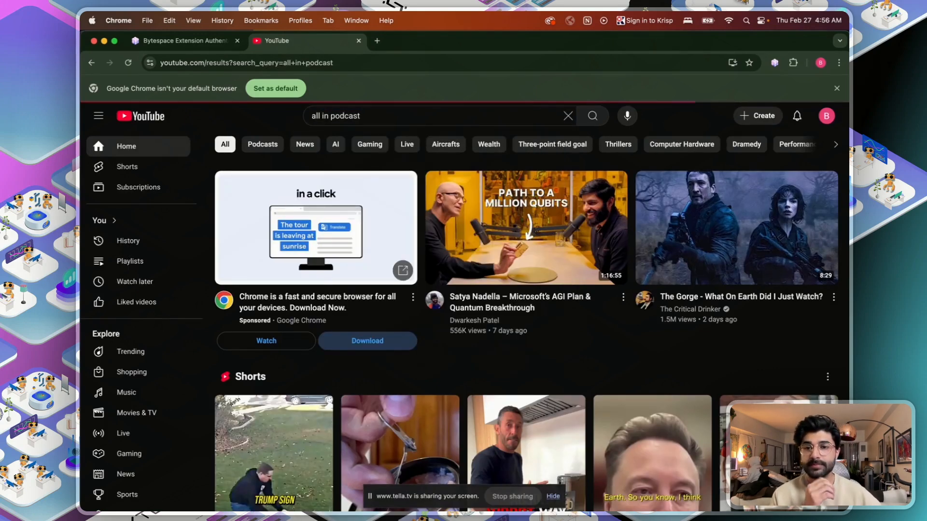
pyautogui.click(509, 301)
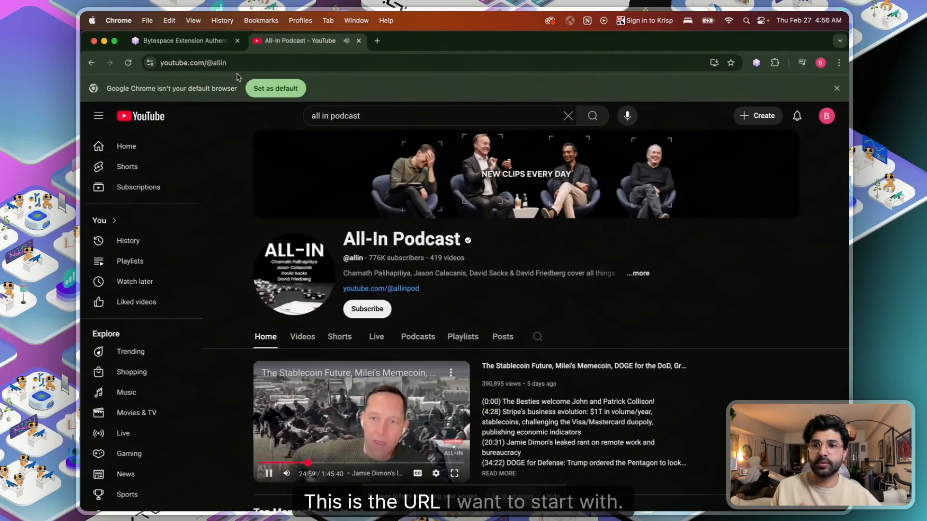
pyautogui.click(239, 63)
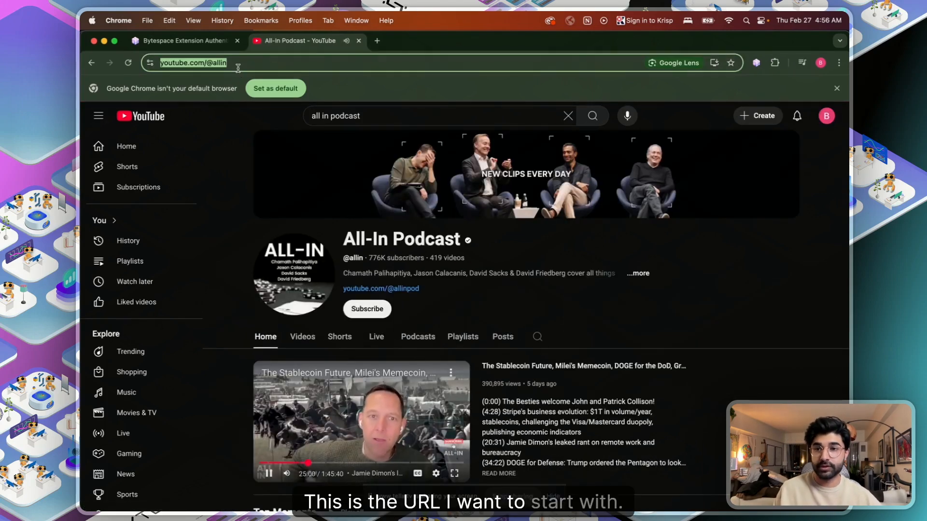
pyautogui.click(360, 40)
pyautogui.hotkey('ctrl', 'Up')
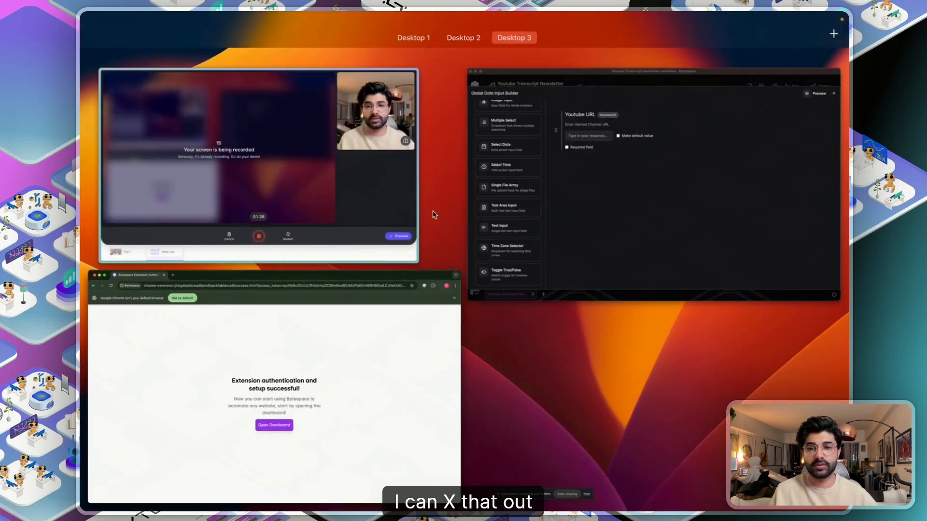
pyautogui.click(534, 197)
# - Fill the Youtube URL input with the All-In channel address and mark it required
pyautogui.click(314, 168)
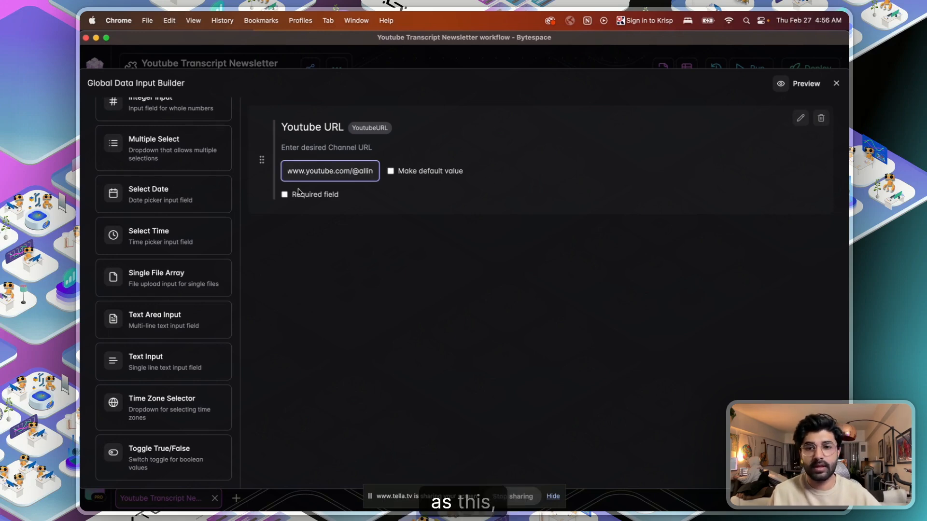
pyautogui.click(285, 194)
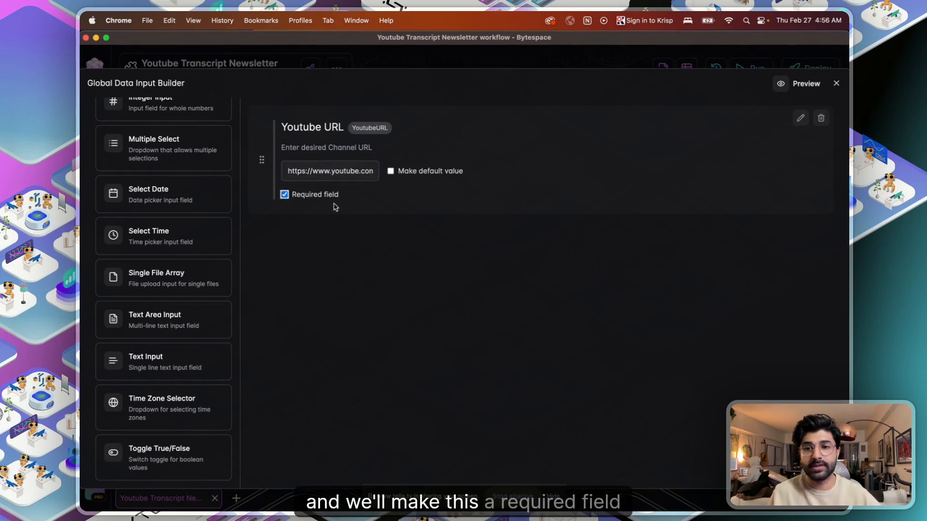
pyautogui.click(836, 83)
pyautogui.click(341, 265)
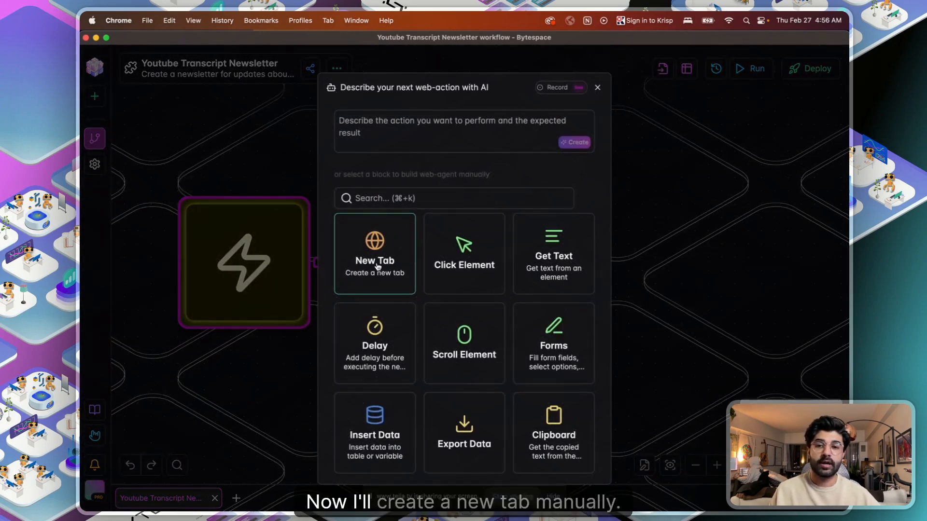
# - Add a New Tab step 'Open the specified Youtube URL' with URL {{inputs.YoutubeURL}}
pyautogui.click(371, 242)
pyautogui.click(459, 271)
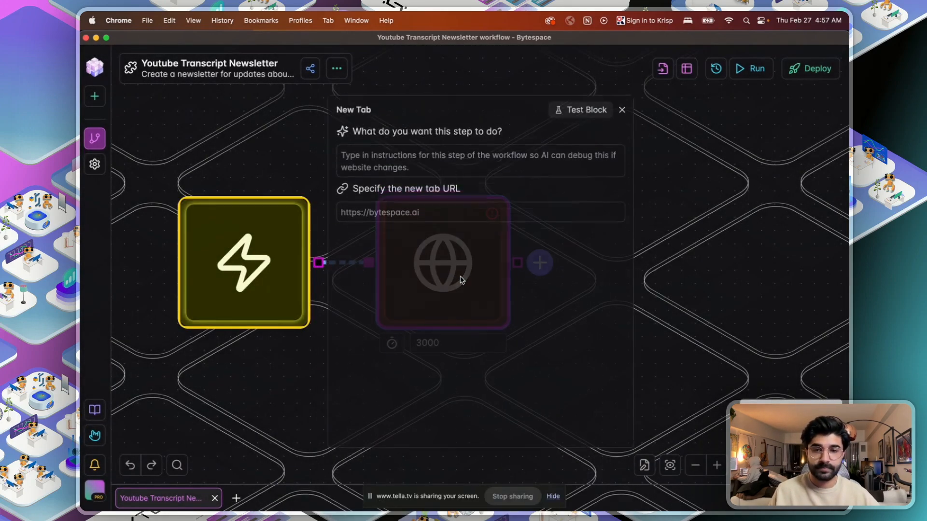
pyautogui.write('O')
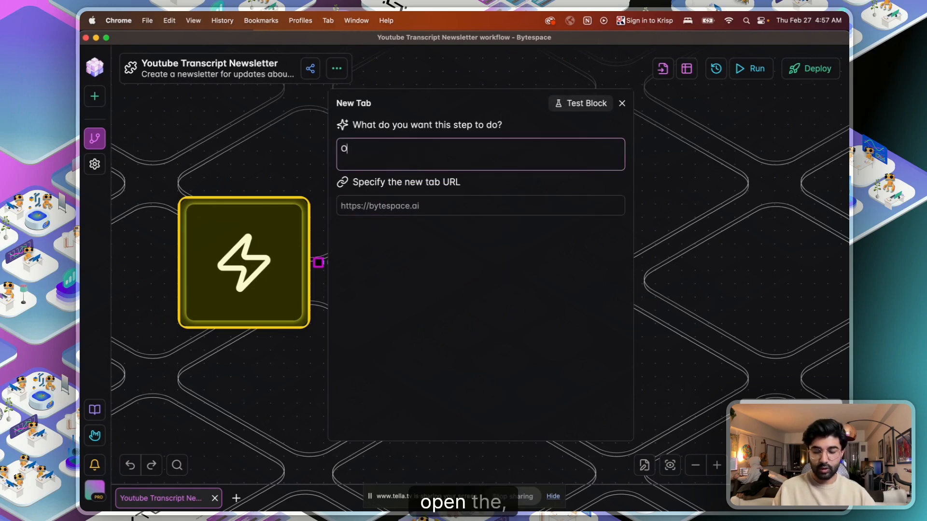
pyautogui.write('pen the specified Youtube U')
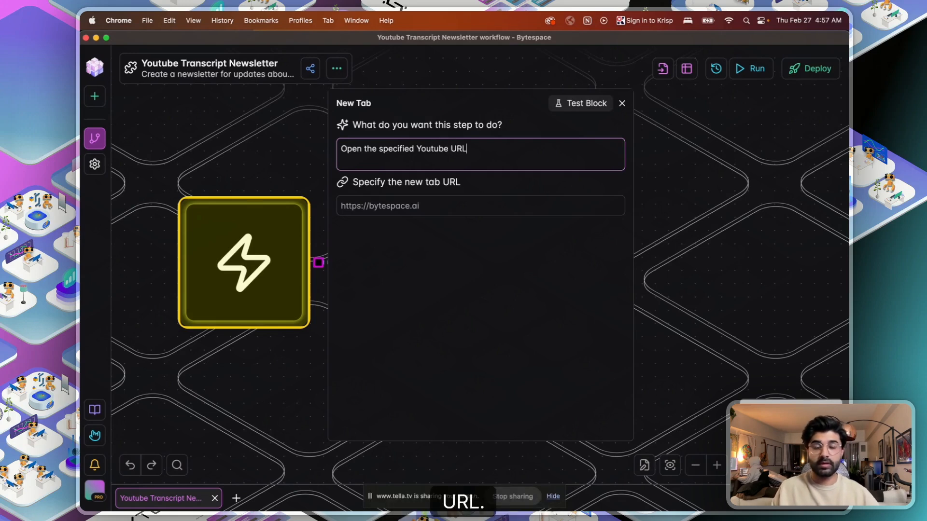
pyautogui.write('RL')
pyautogui.click(425, 200)
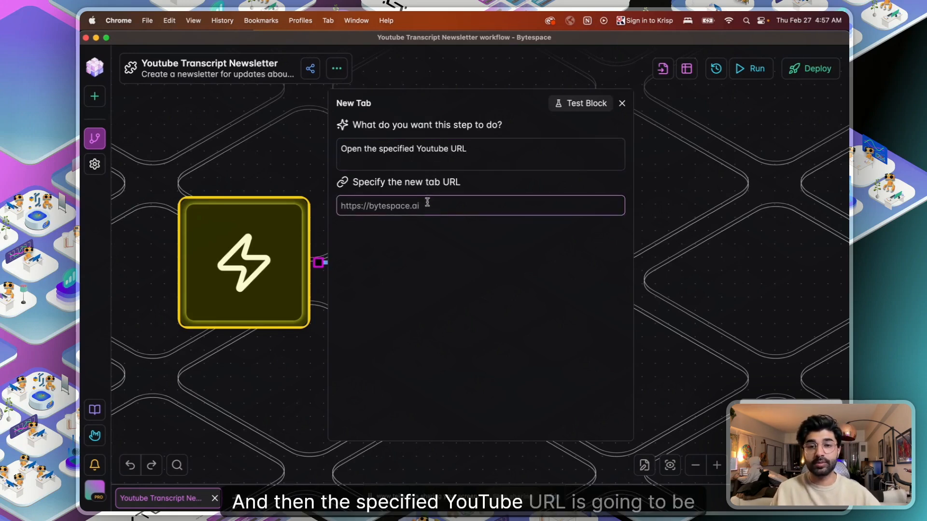
pyautogui.write('{{')
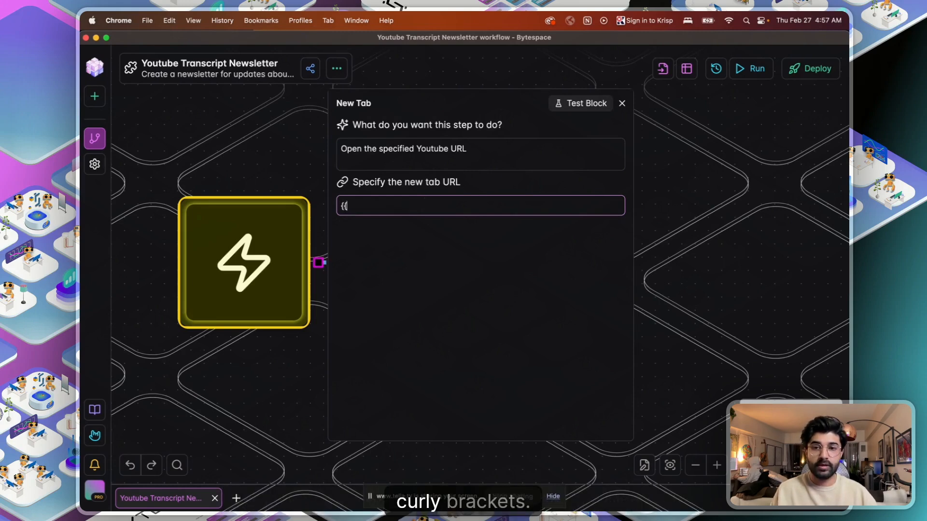
pyautogui.write('inpu')
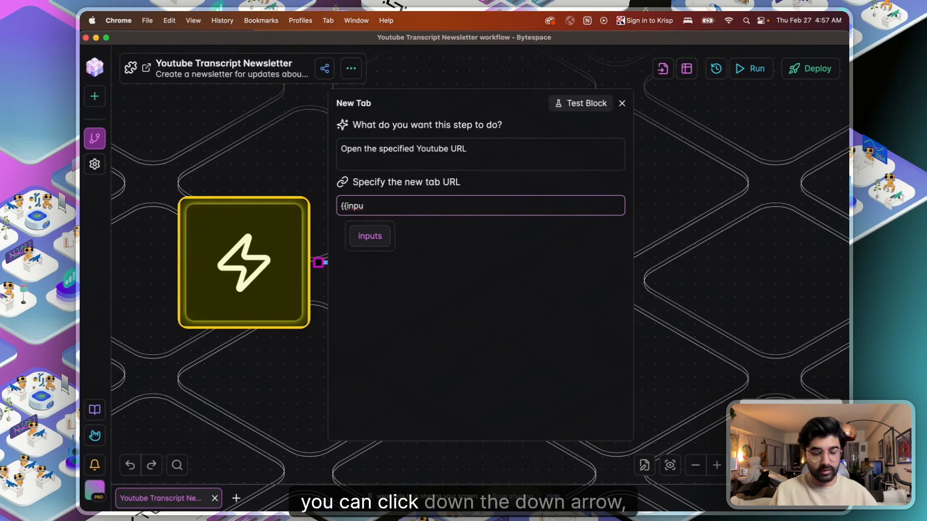
pyautogui.write('ts.')
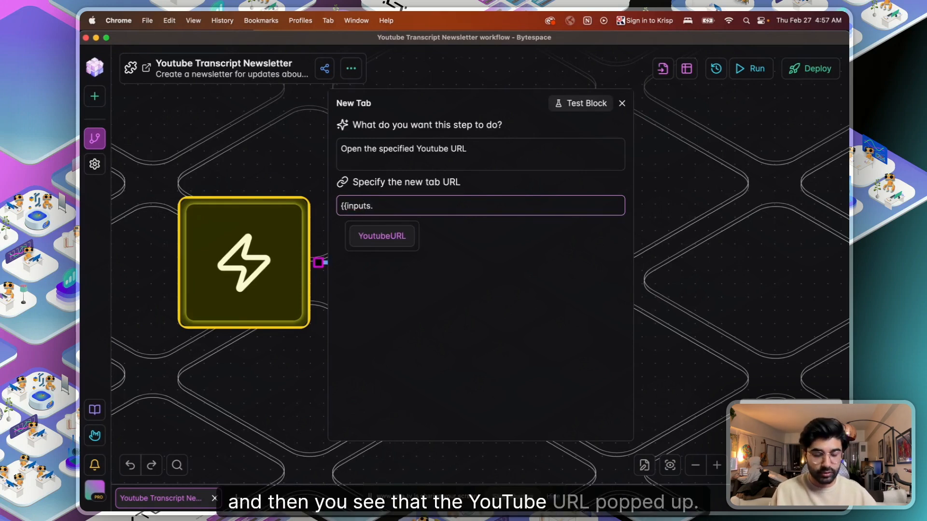
pyautogui.press('Return')
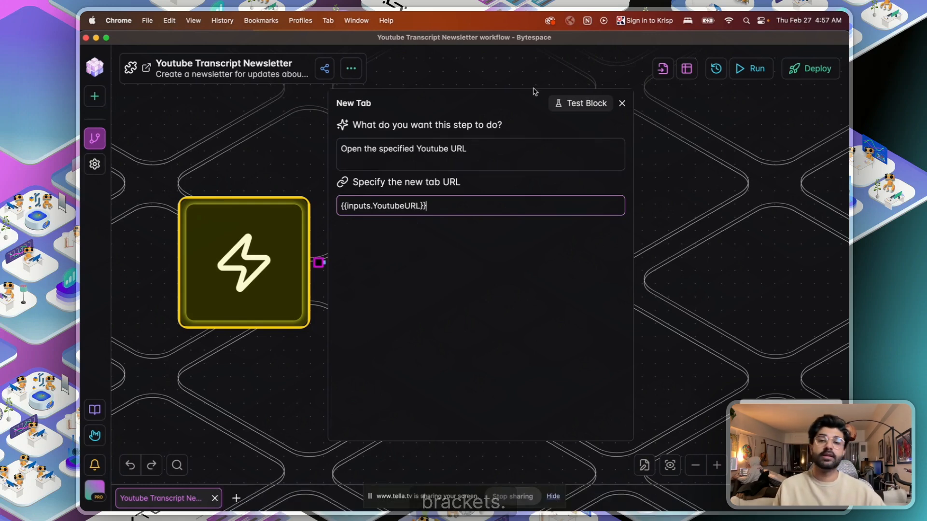
pyautogui.click(598, 107)
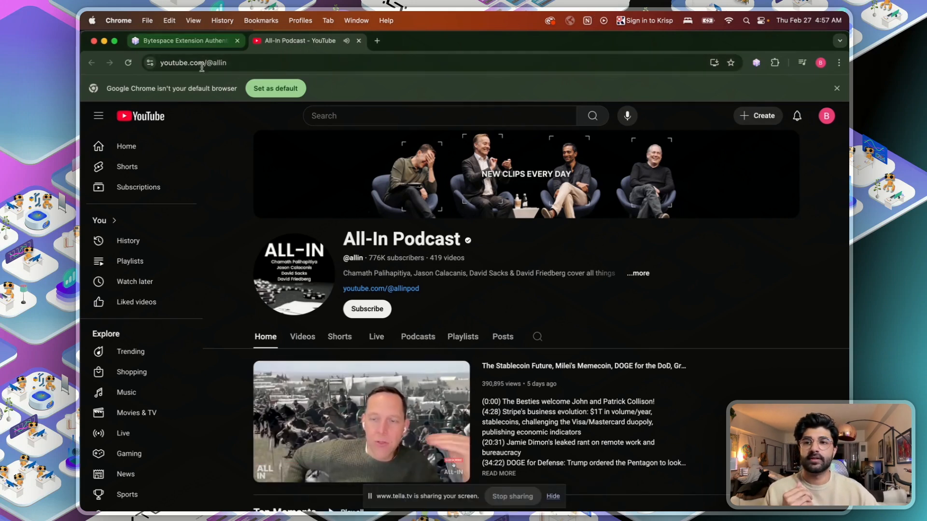
pyautogui.hotkey('ctrl', 'Up')
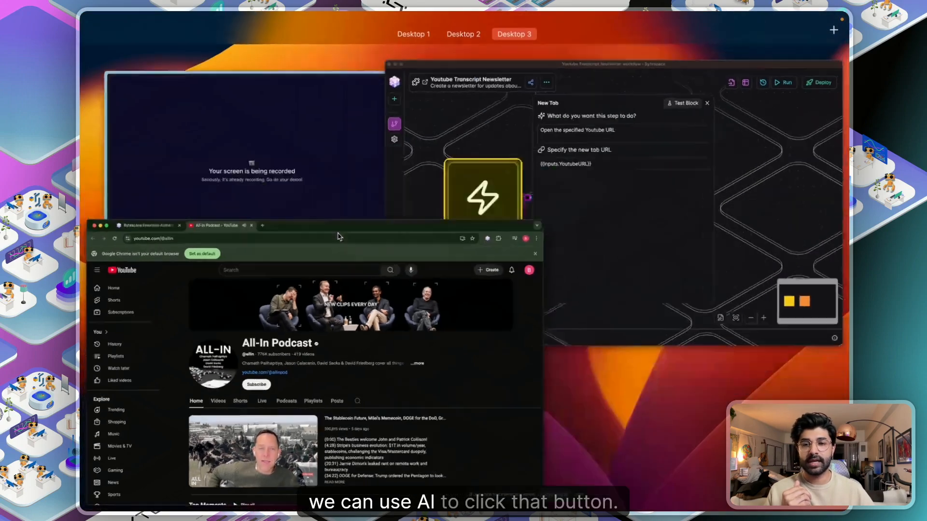
# - Have AI build a 'Click the Videos button' step after the New Tab step
pyautogui.click(630, 102)
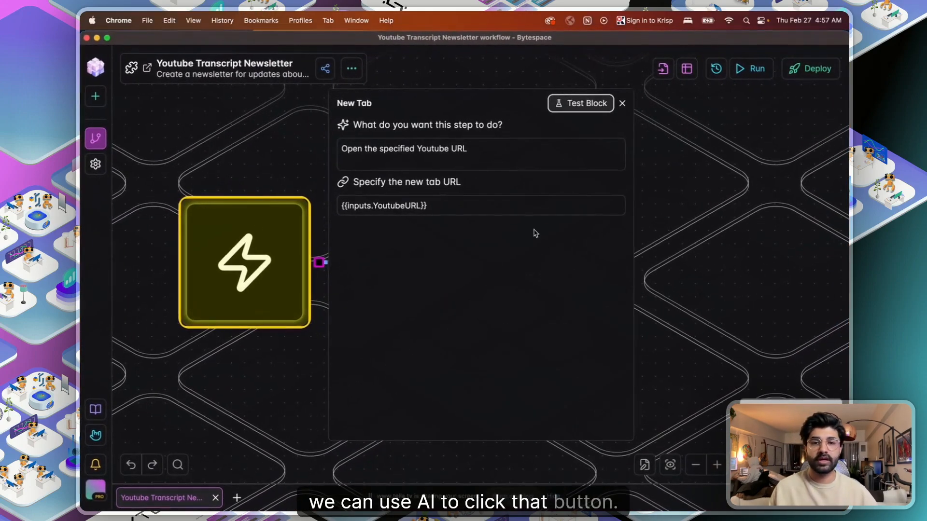
pyautogui.click(621, 103)
pyautogui.click(539, 263)
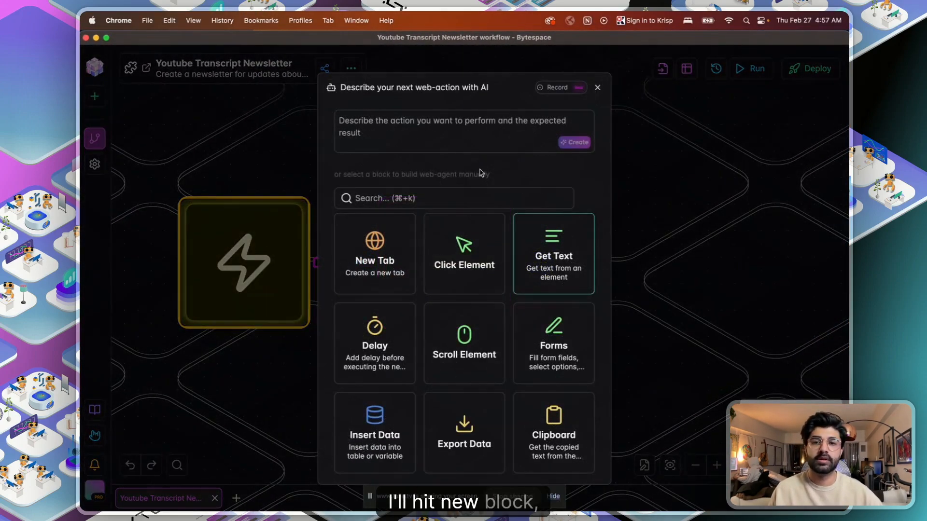
pyautogui.write('CLick ')
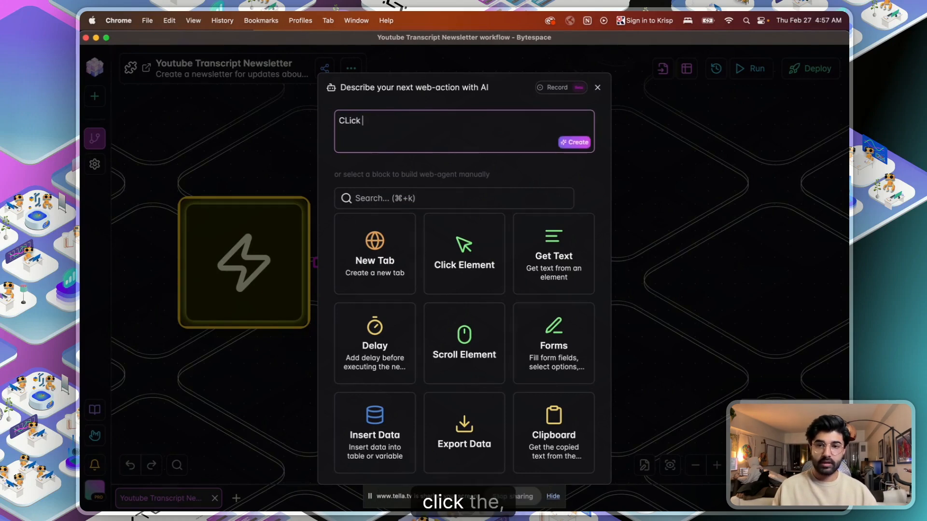
pyautogui.write('the')
pyautogui.press('BackSpace')
pyautogui.press('BackSpace')
pyautogui.press('BackSpace')
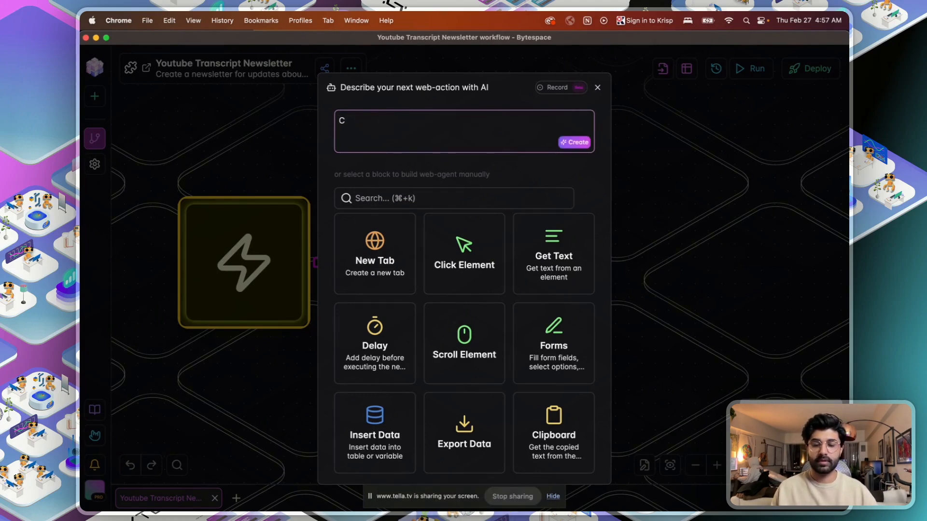
pyautogui.write('ck the Videos button')
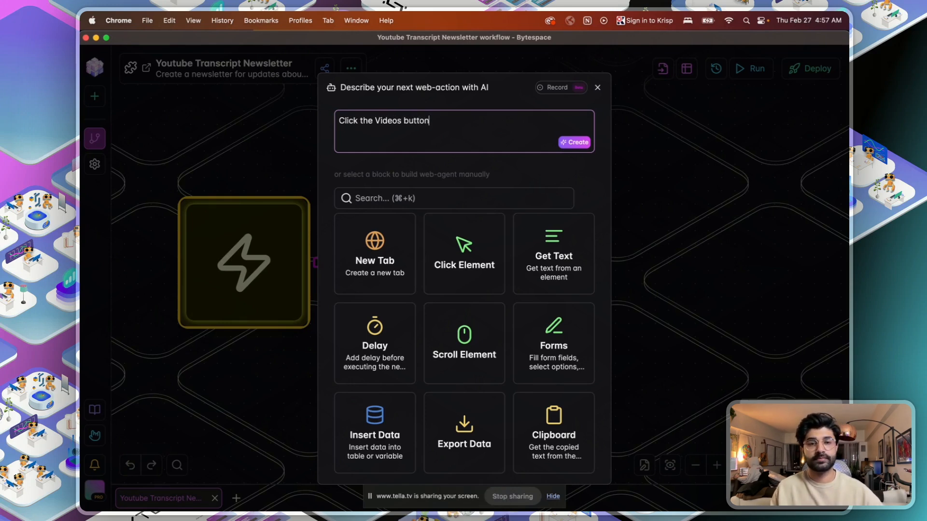
pyautogui.click(569, 144)
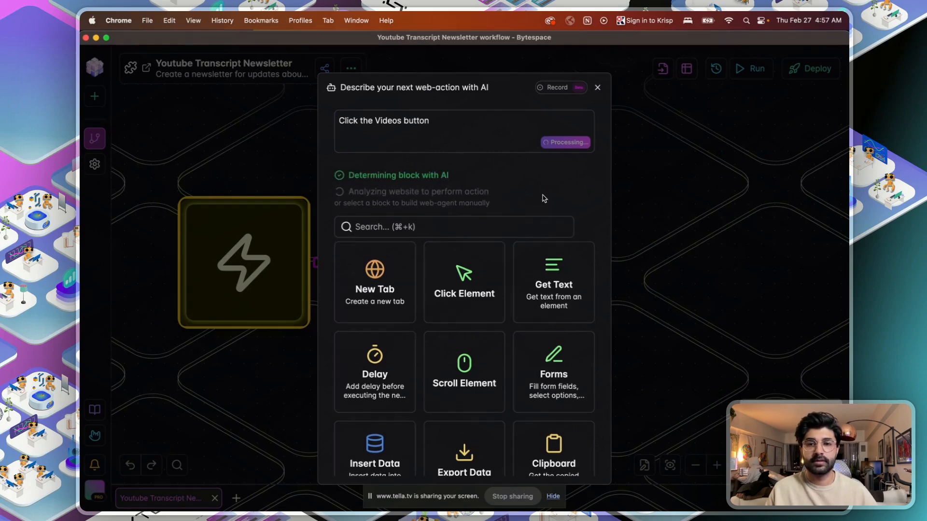
pyautogui.hotkey('ctrl', 'Up')
pyautogui.click(301, 379)
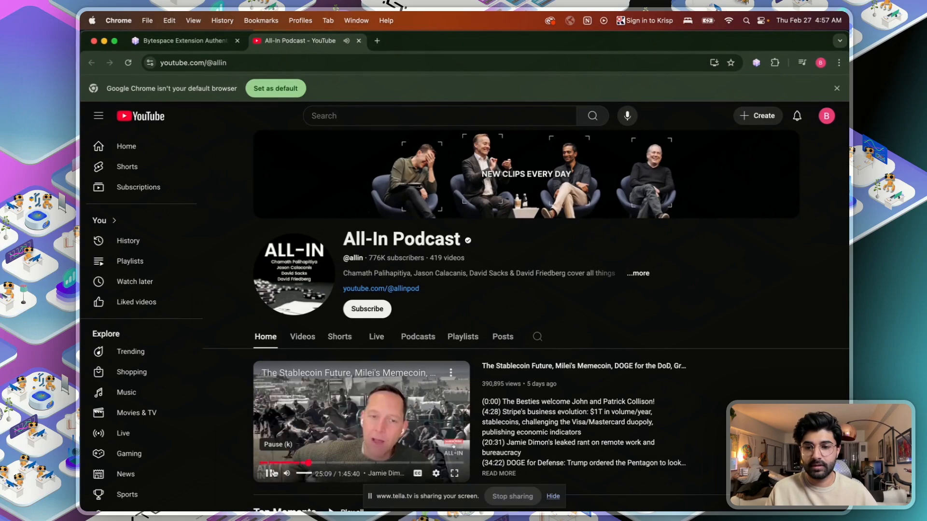
# - Confirm the All-In Videos list loaded, then bring the new Videos step into view on the canvas
pyautogui.scroll(-2, 273, 476)
pyautogui.hotkey('ctrl', 'Up')
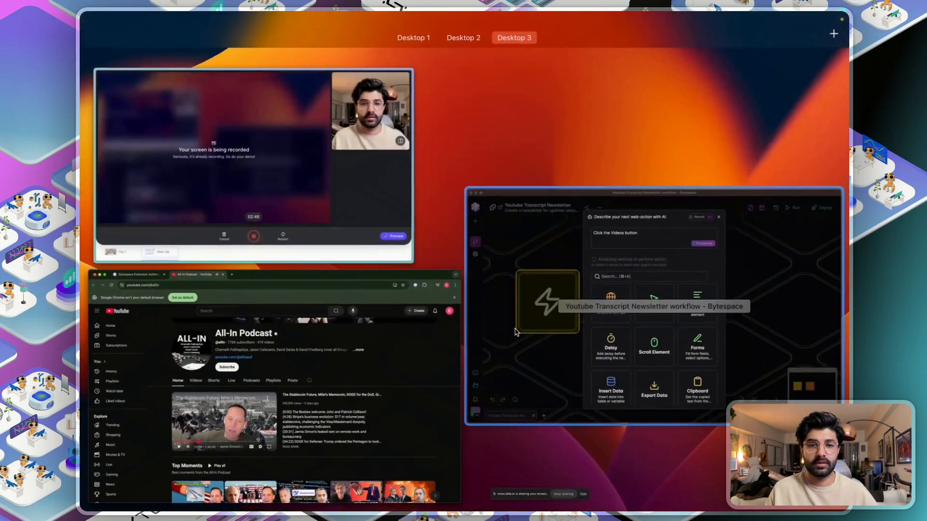
pyautogui.click(534, 224)
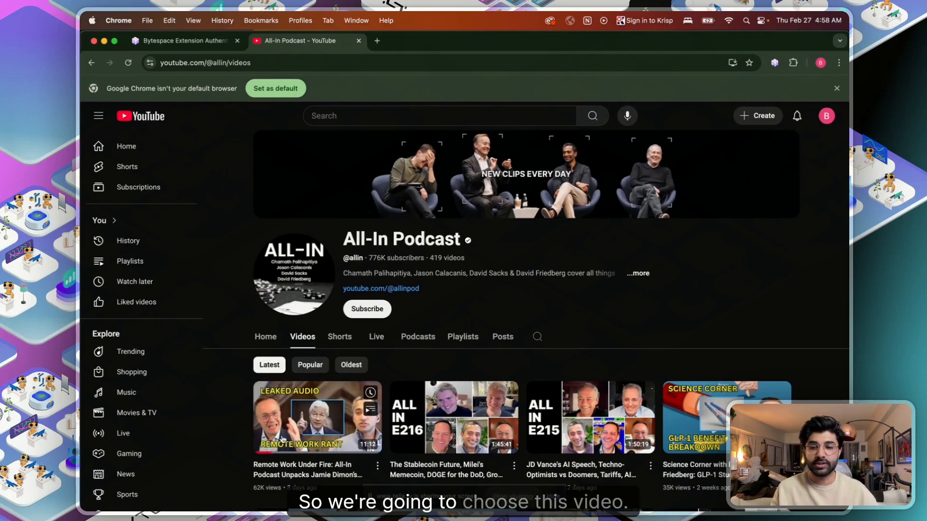
pyautogui.hotkey('ctrl', 'Up')
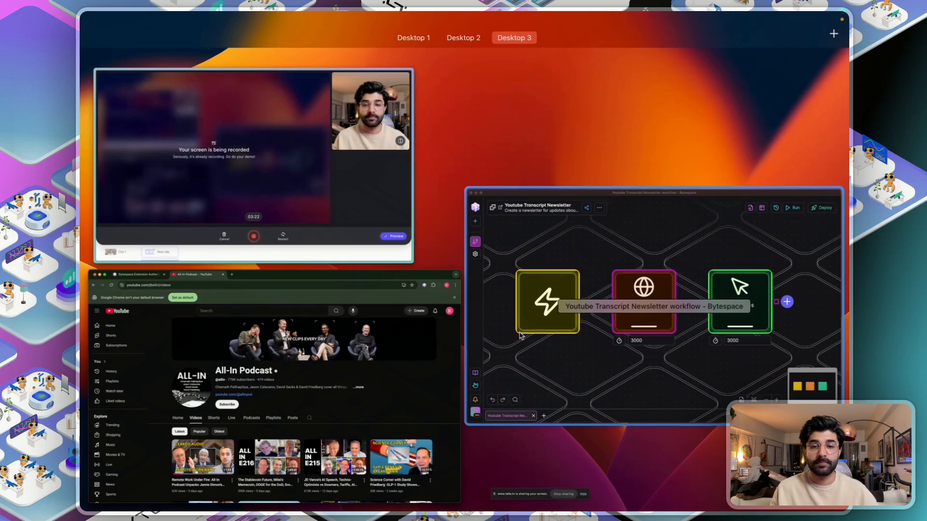
pyautogui.click(742, 273)
pyautogui.moveTo(759, 304); pyautogui.dragTo(484, 315)
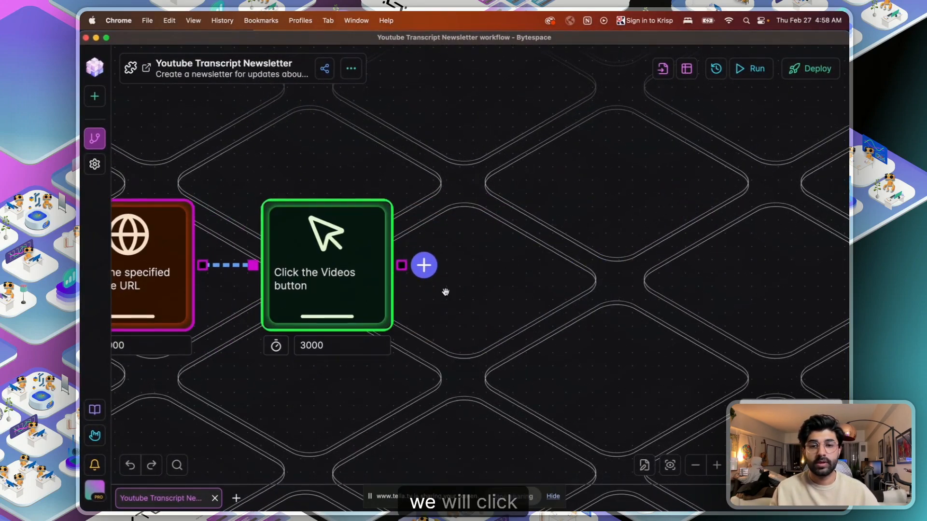
# - Add an AI step 'Open the first video in the list of videos.' after the Videos step
pyautogui.click(424, 264)
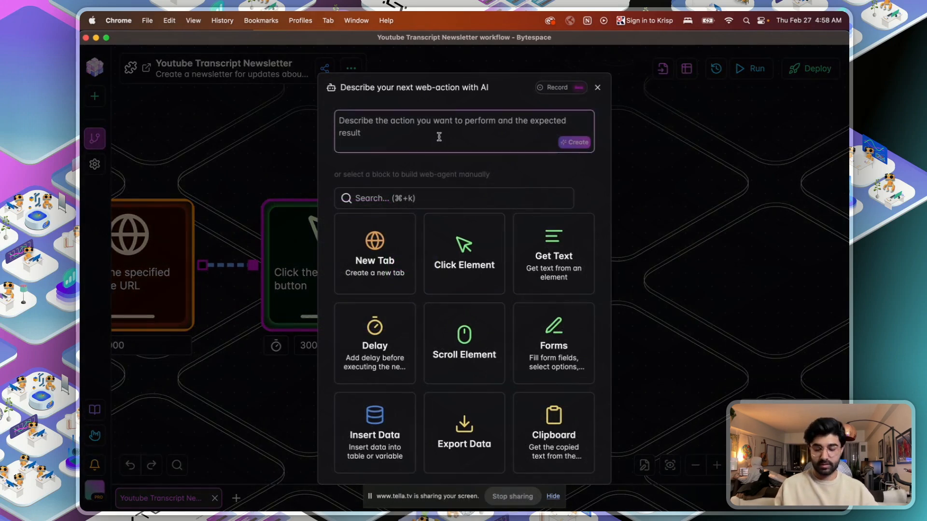
pyautogui.write('Open the first vide')
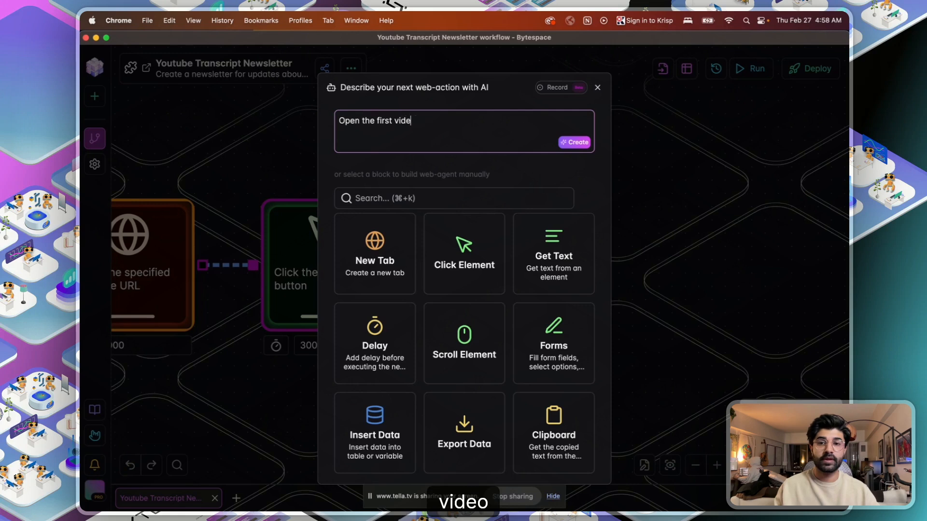
pyautogui.write('o in the list of videos')
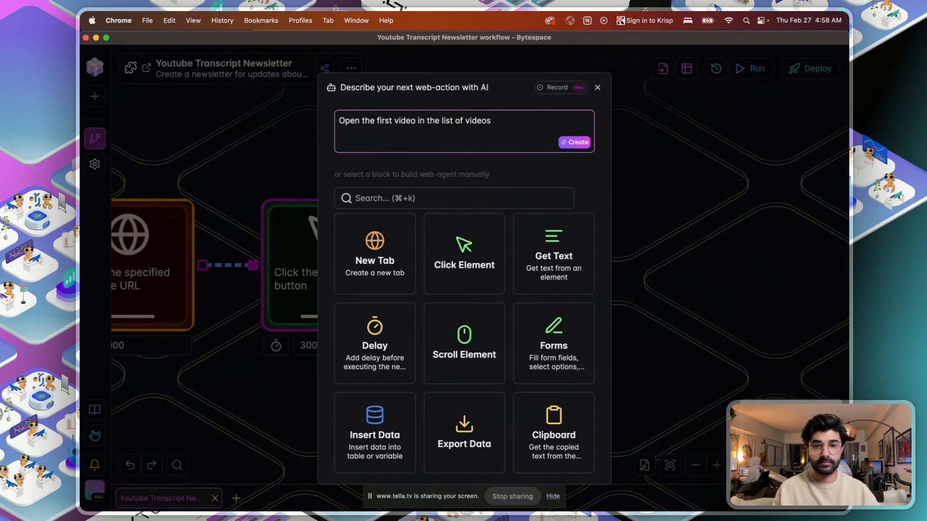
pyautogui.write('.')
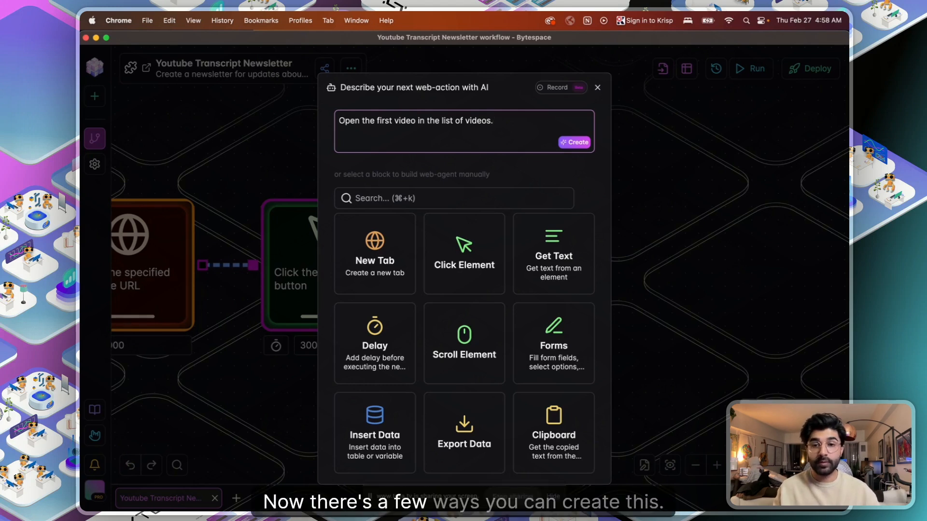
pyautogui.click(576, 143)
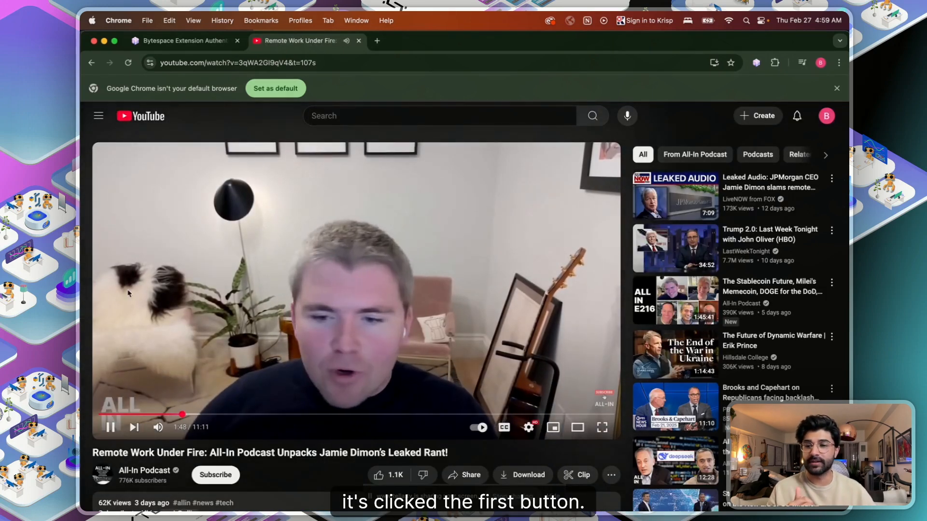
# - Pause the YouTube video and review the new open-first-video step in Bytespace
pyautogui.click(110, 432)
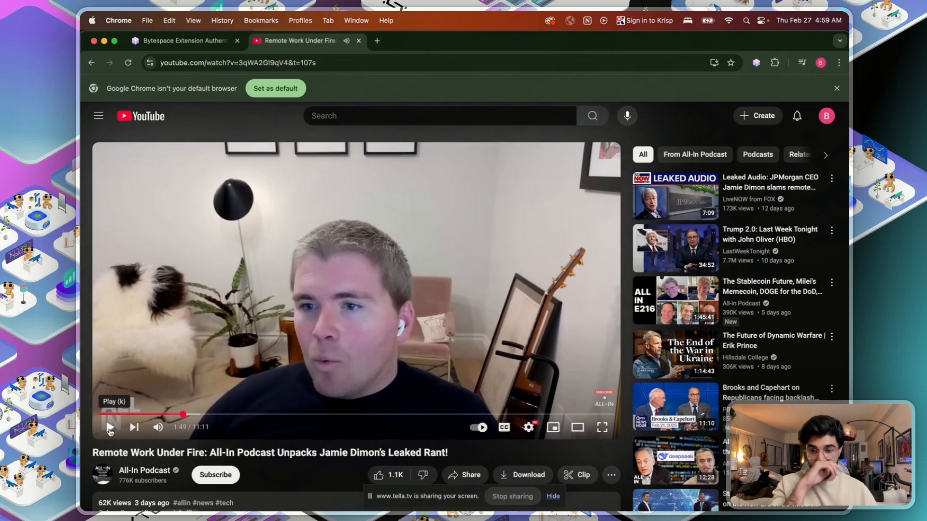
pyautogui.hotkey('ctrl', 'Up')
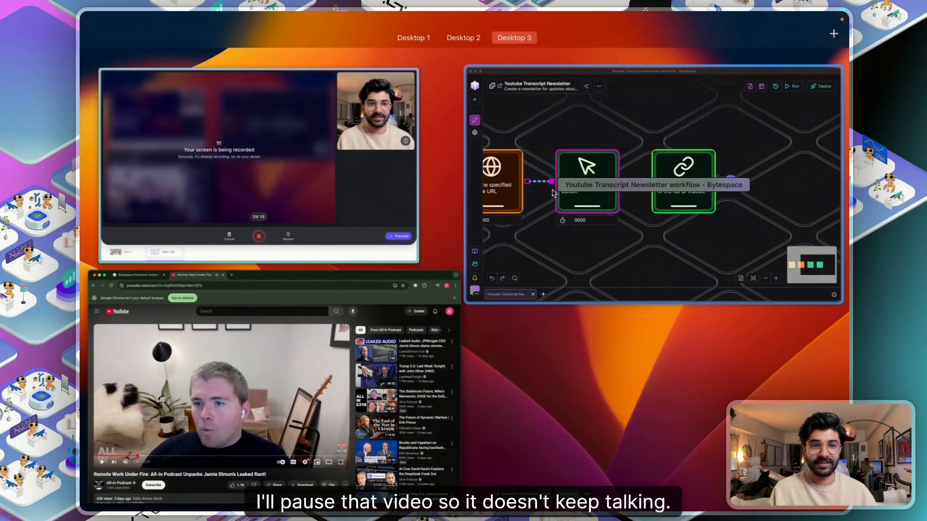
pyautogui.click(548, 220)
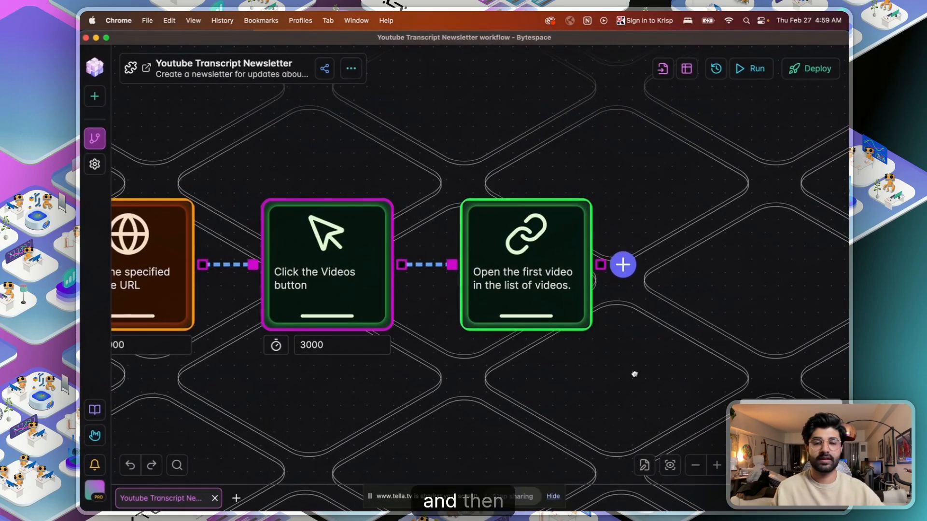
pyautogui.moveTo(635, 374); pyautogui.dragTo(432, 319)
pyautogui.click(308, 215)
# - Scroll the YouTube video page to locate the description's '...more' link
pyautogui.hotkey('ctrl', 'Up')
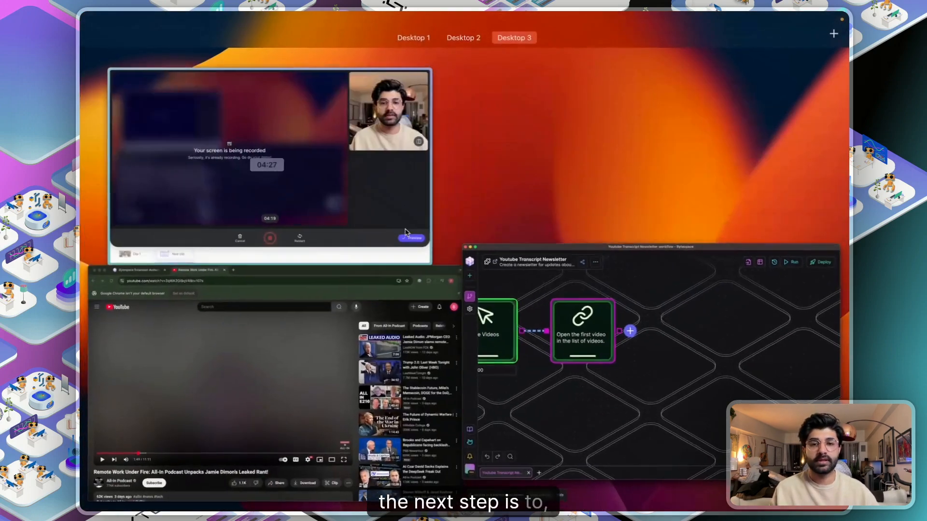
pyautogui.click(318, 401)
pyautogui.scroll(-3, 311, 407)
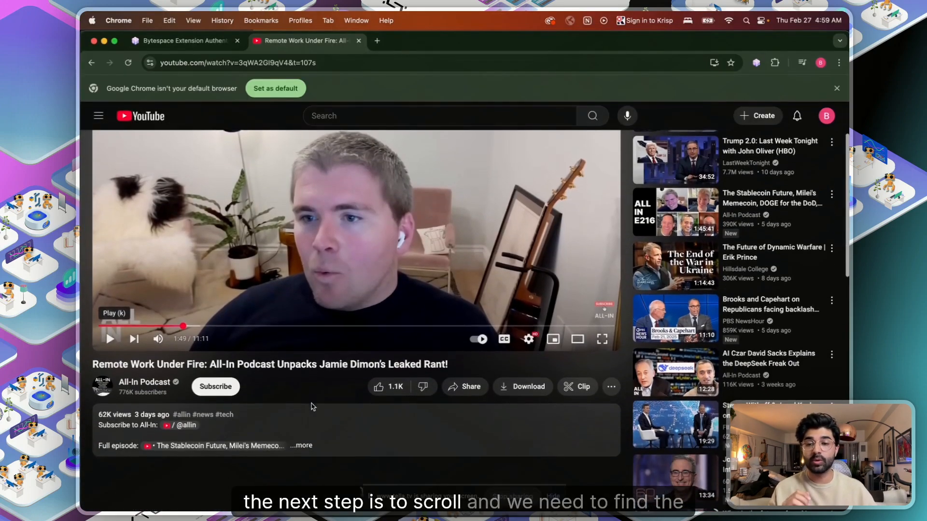
pyautogui.scroll(3, 305, 437)
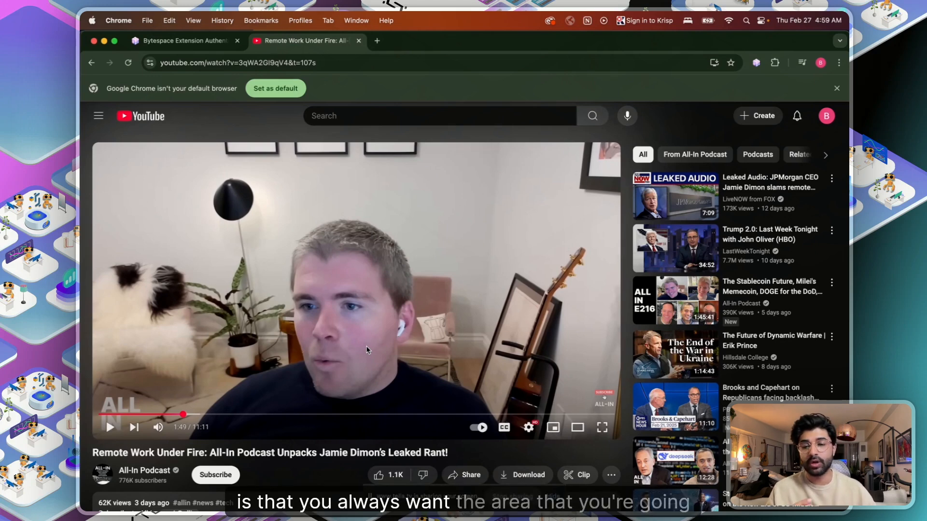
pyautogui.scroll(-3, 366, 349)
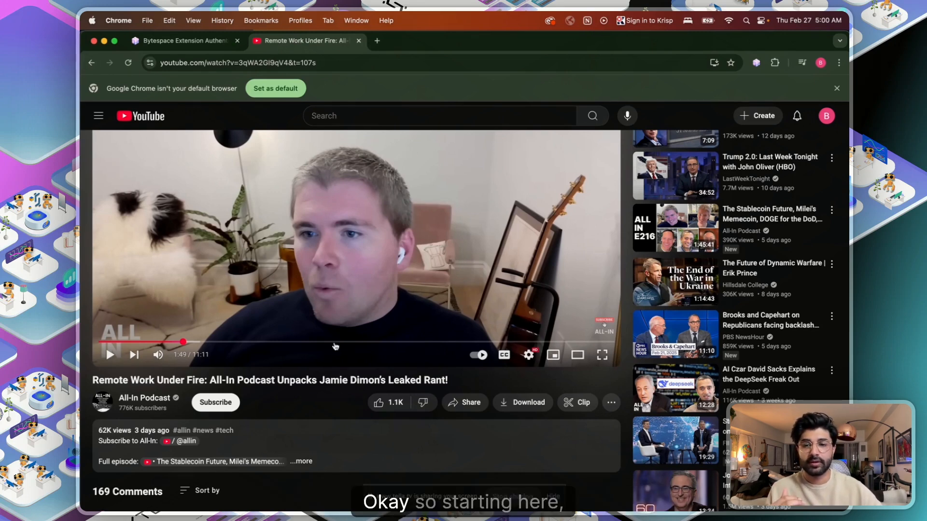
pyautogui.scroll(2, 333, 338)
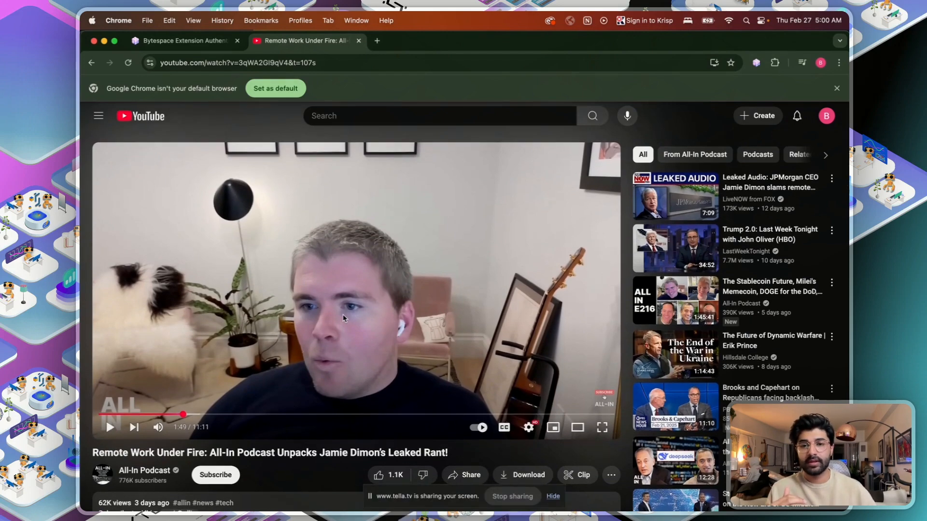
# - Return to Bytespace and begin a new step after the open-first-video step
pyautogui.hotkey('ctrl', 'Up')
pyautogui.click(525, 256)
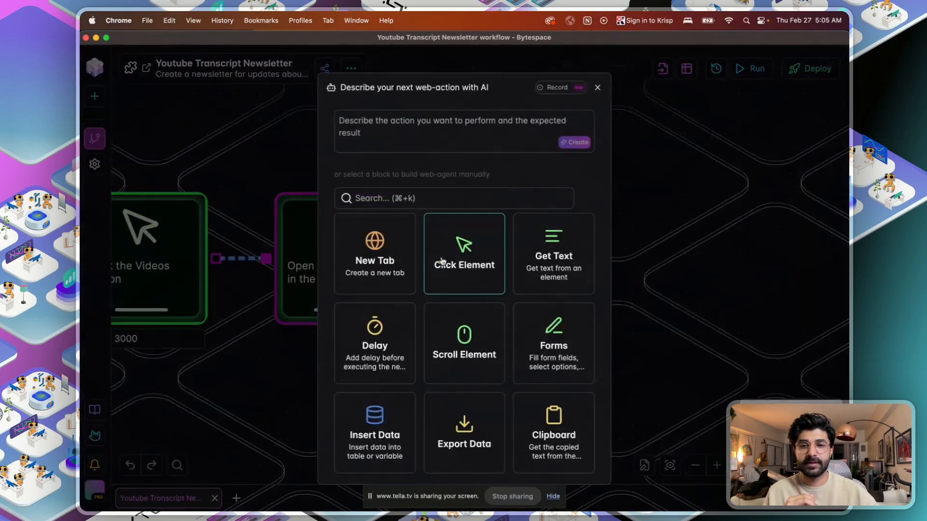
pyautogui.click(426, 135)
# - Request an AI step: 'Scroll to bring the "...more" button in the description into the viewport'
pyautogui.write('Scro')
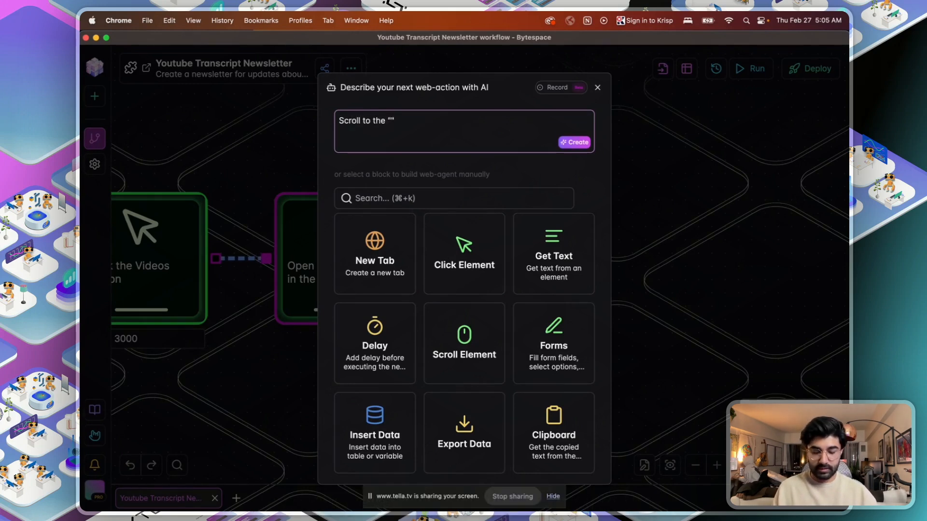
pyautogui.write('ll to bthe "...more')
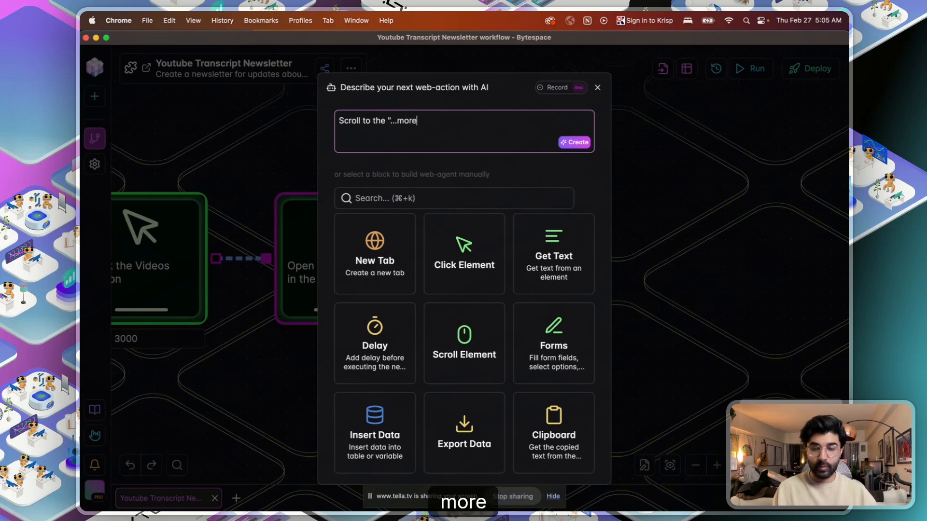
pyautogui.write('" but')
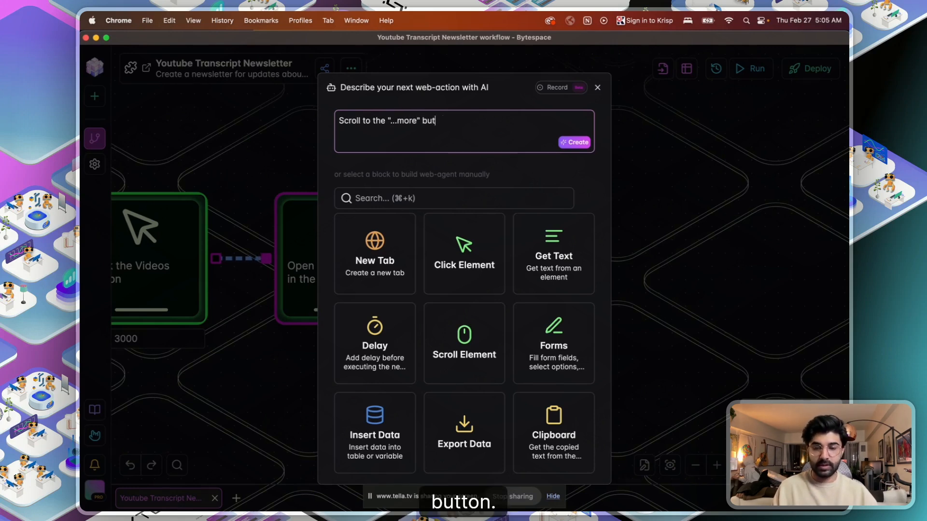
pyautogui.write('ton in the descrip')
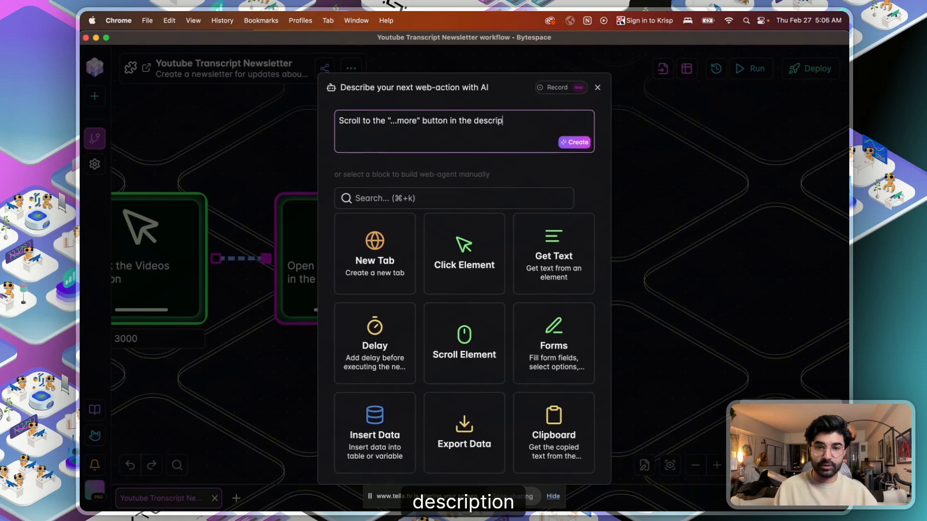
pyautogui.write('tion')
pyautogui.click(374, 121)
pyautogui.write('bring')
pyautogui.click(540, 121)
pyautogui.write('into the viewport')
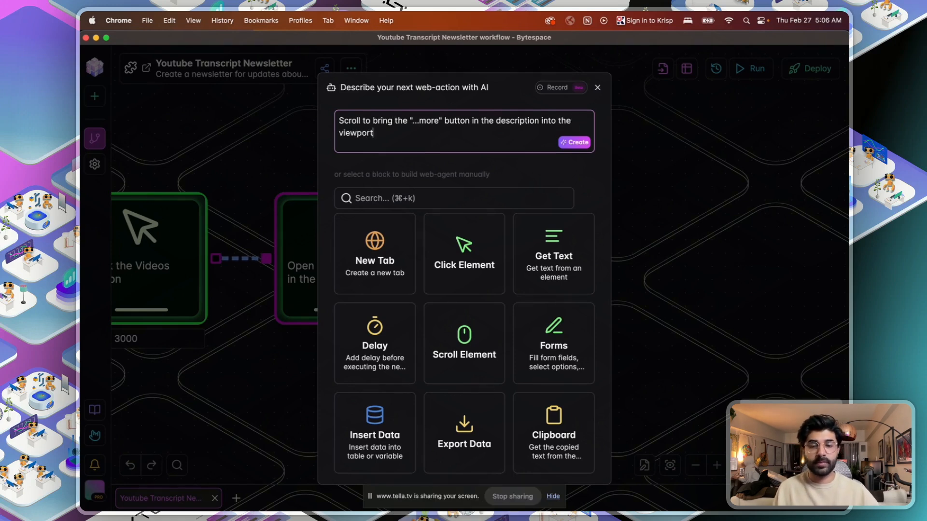
pyautogui.click(581, 143)
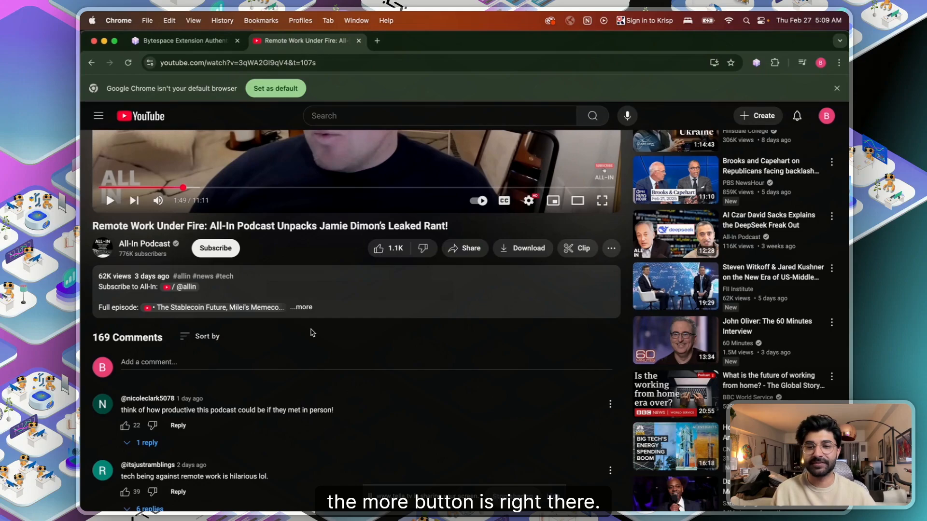
# - Copy the Scroll step's selector tp-yt-paper-button#expand and start adding another block
pyautogui.hotkey('ctrl', 'Up')
pyautogui.click(527, 216)
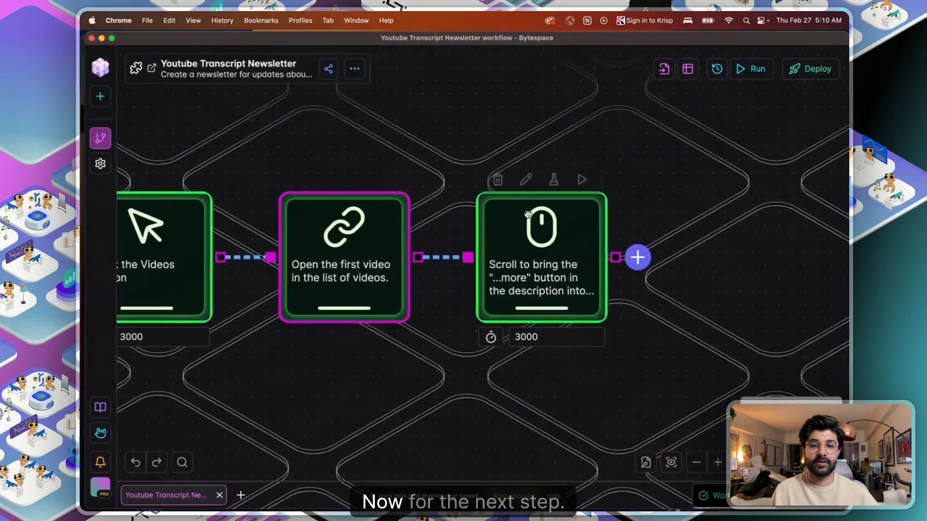
pyautogui.moveTo(670, 304); pyautogui.dragTo(471, 338)
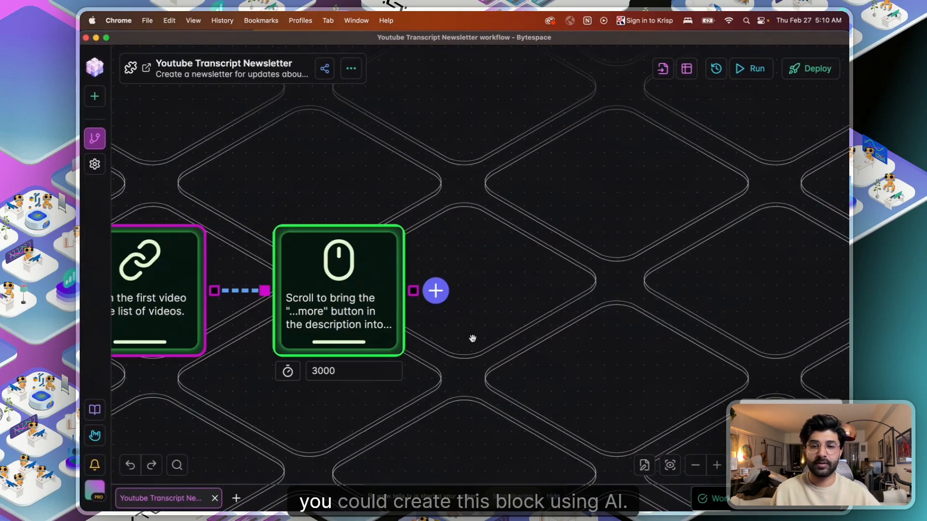
pyautogui.click(330, 288)
pyautogui.tripleClick(417, 209)
pyautogui.press('super+c')
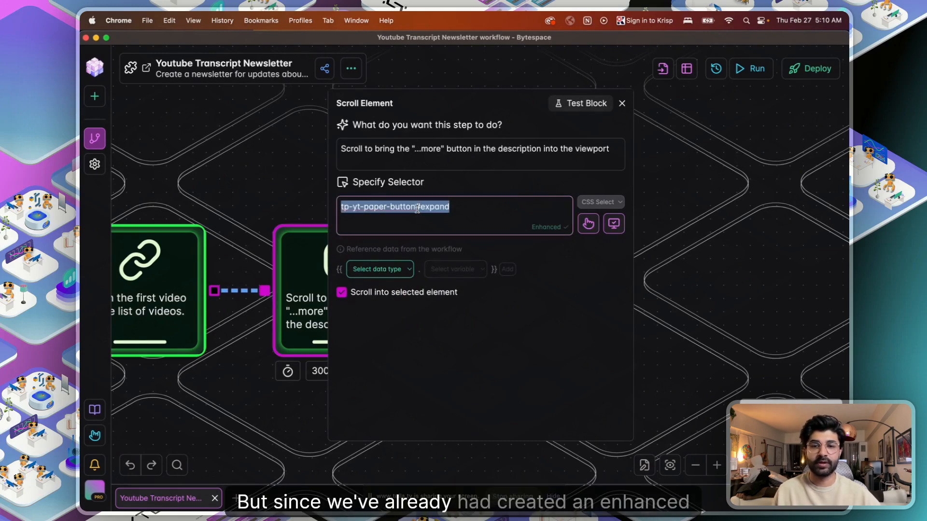
pyautogui.click(622, 104)
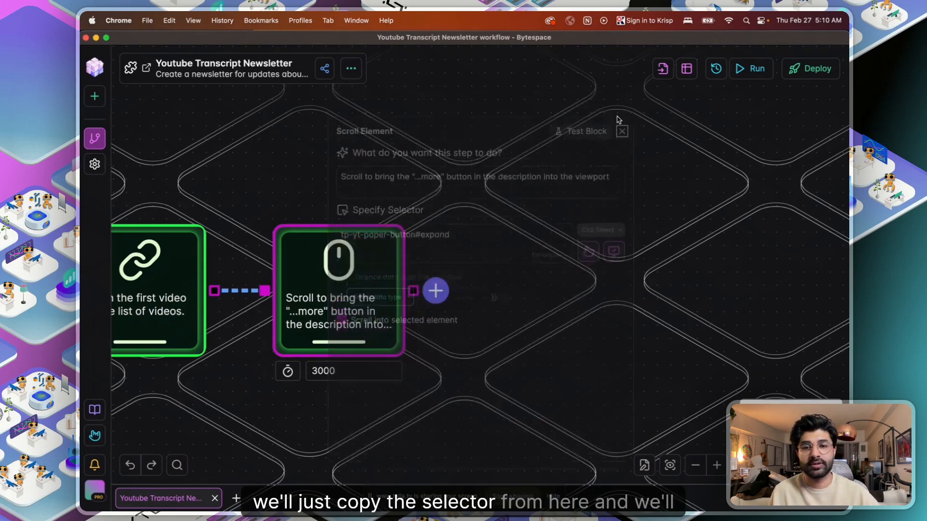
pyautogui.click(436, 290)
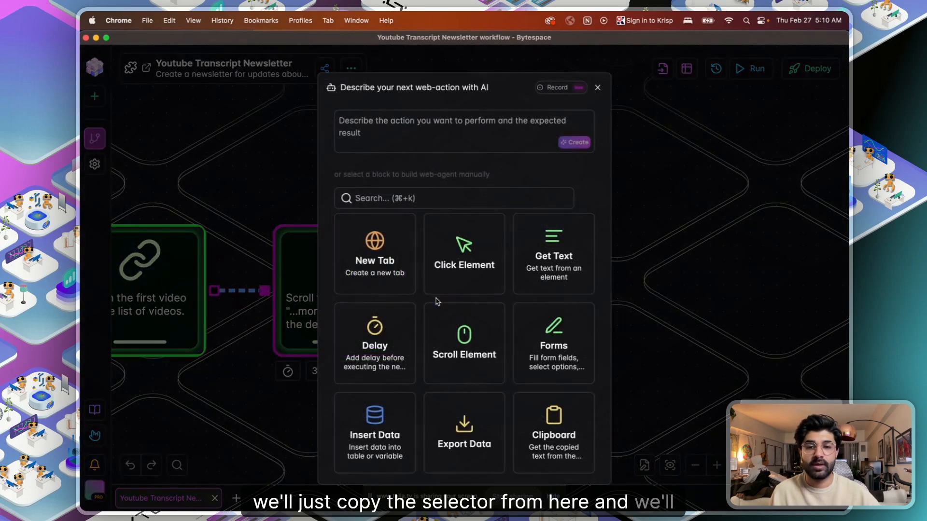
# - Add a Click Element block instructed 'Click the "...more" button in the description'
pyautogui.click(457, 266)
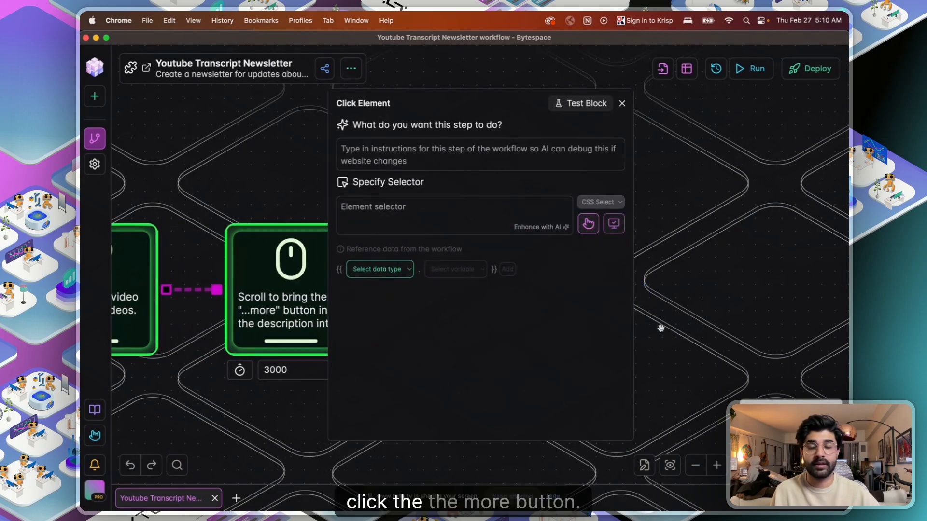
pyautogui.click(414, 155)
pyautogui.write('Cli')
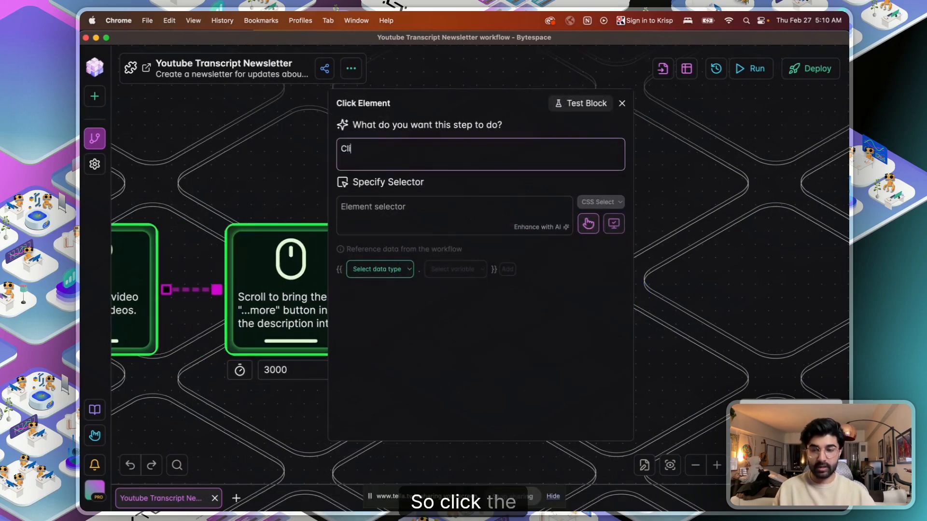
pyautogui.write('ck the "...more b')
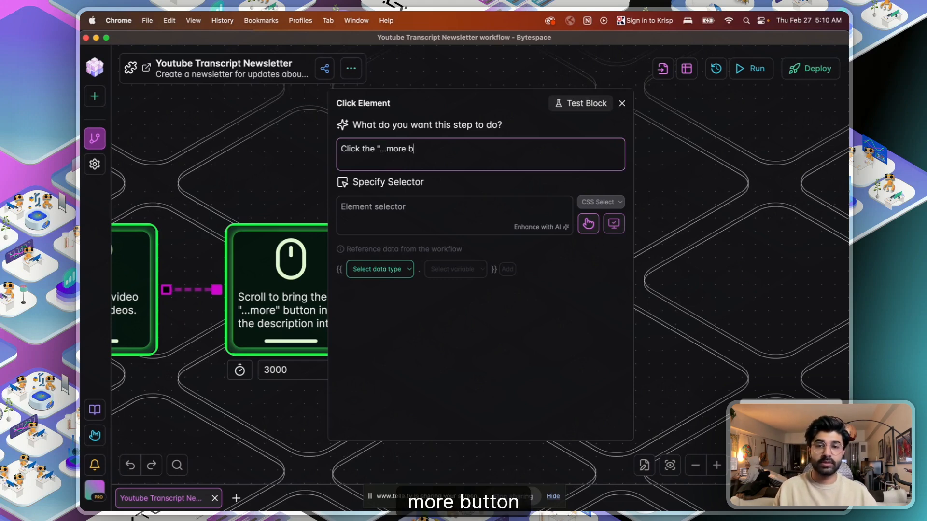
pyautogui.press('BackSpace')
pyautogui.write('"button i')
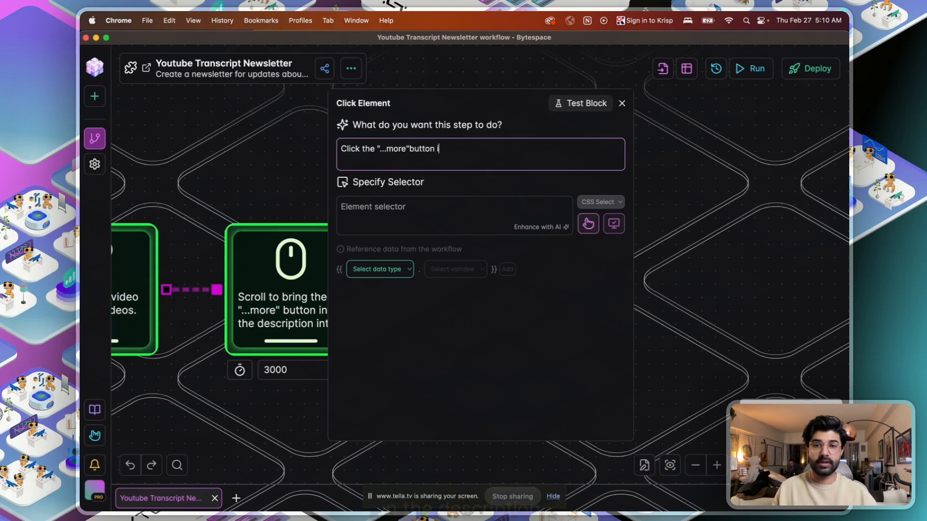
pyautogui.write('n the description')
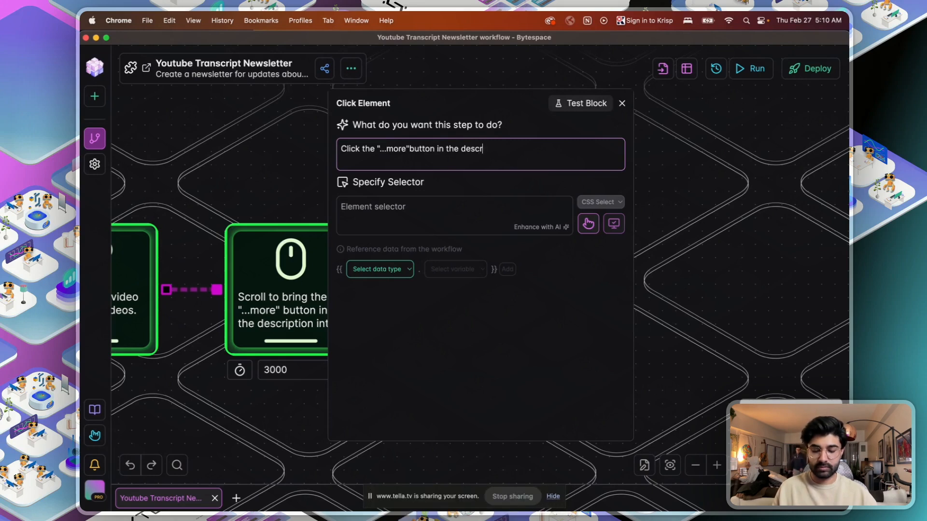
pyautogui.click(410, 148)
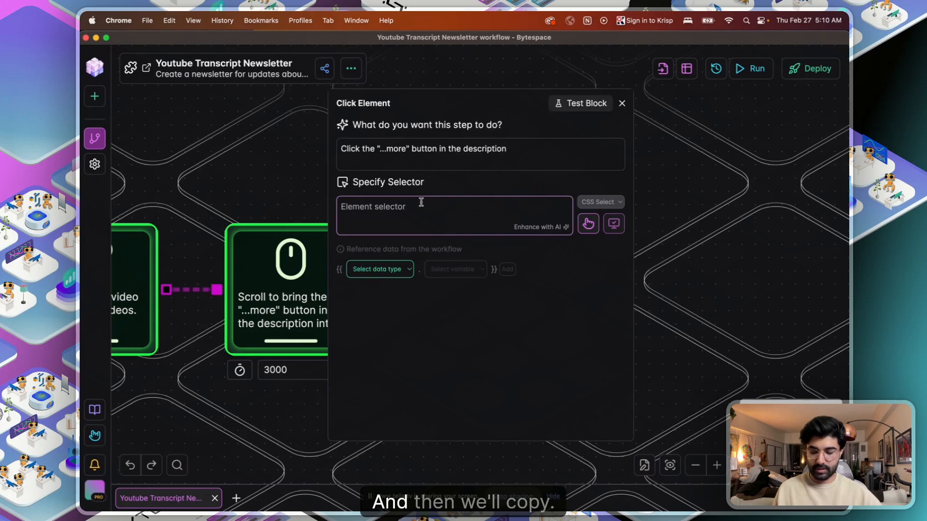
# - Paste selector tp-yt-paper-button#expand into the click step and verify it on YouTube
pyautogui.press('super+v')
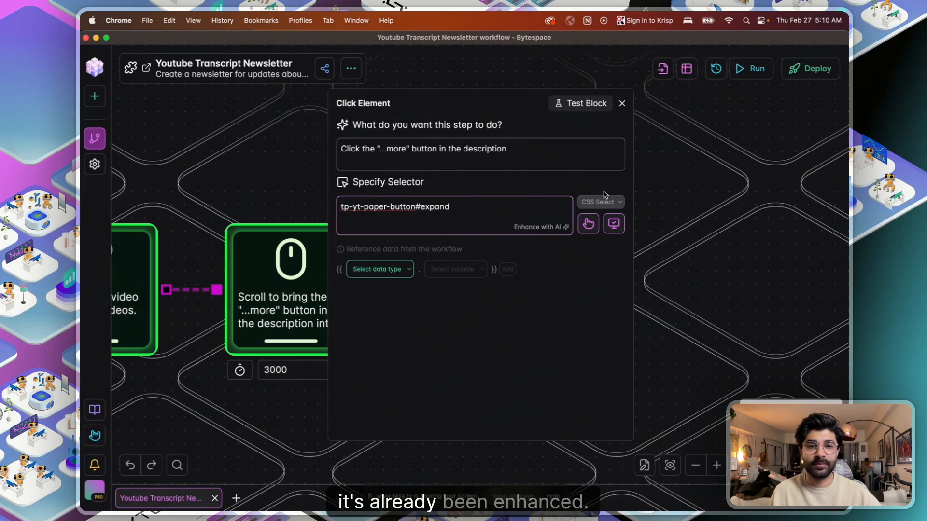
pyautogui.click(614, 224)
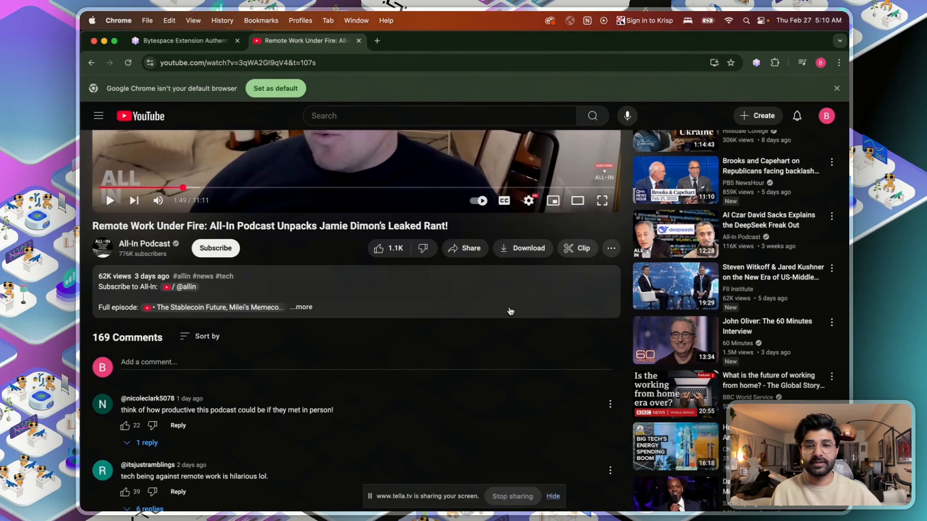
pyautogui.hotkey('ctrl', 'Up')
pyautogui.click(614, 226)
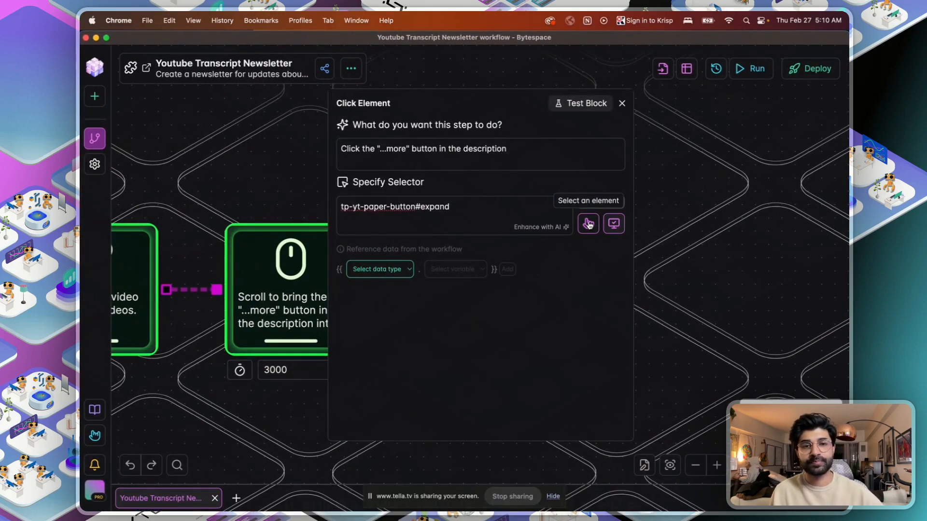
pyautogui.click(621, 103)
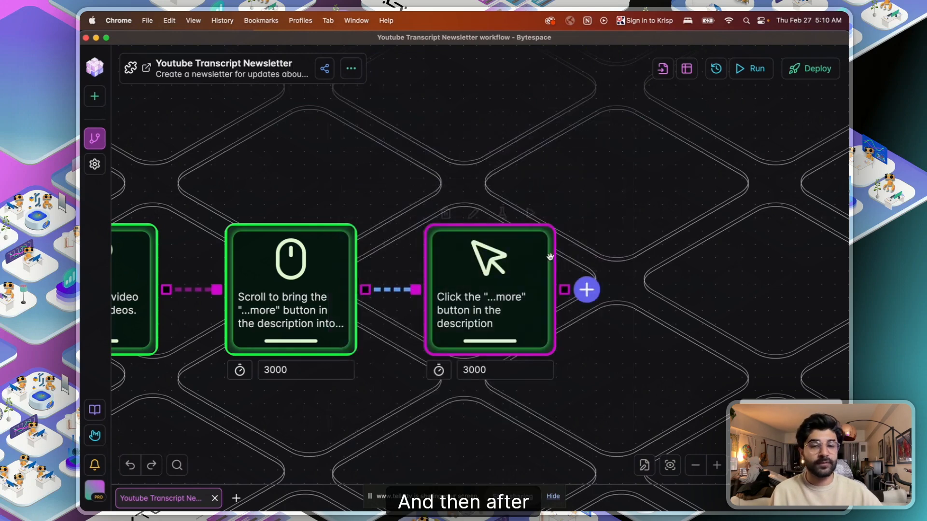
pyautogui.moveTo(720, 331); pyautogui.dragTo(620, 310)
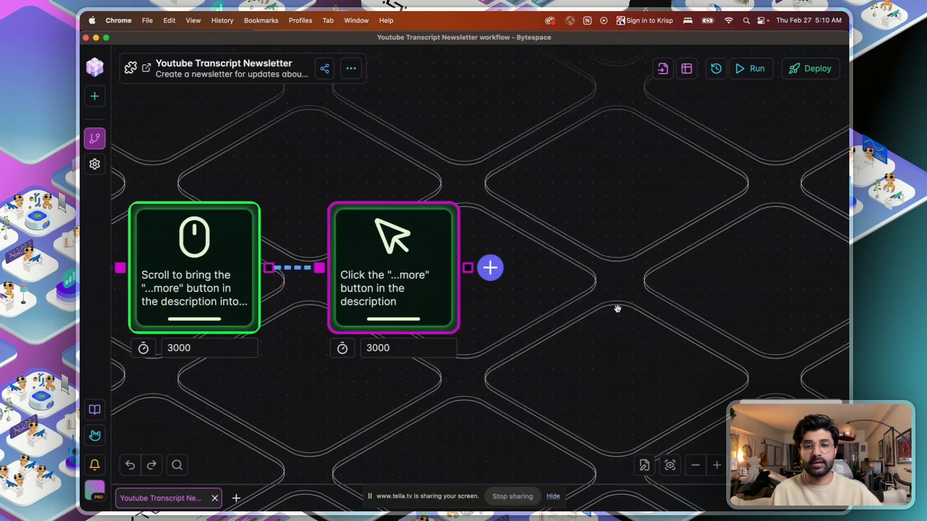
# - Test the '...more' click step, expanding the video's full description, then return to Bytespace
pyautogui.moveTo(405, 241)
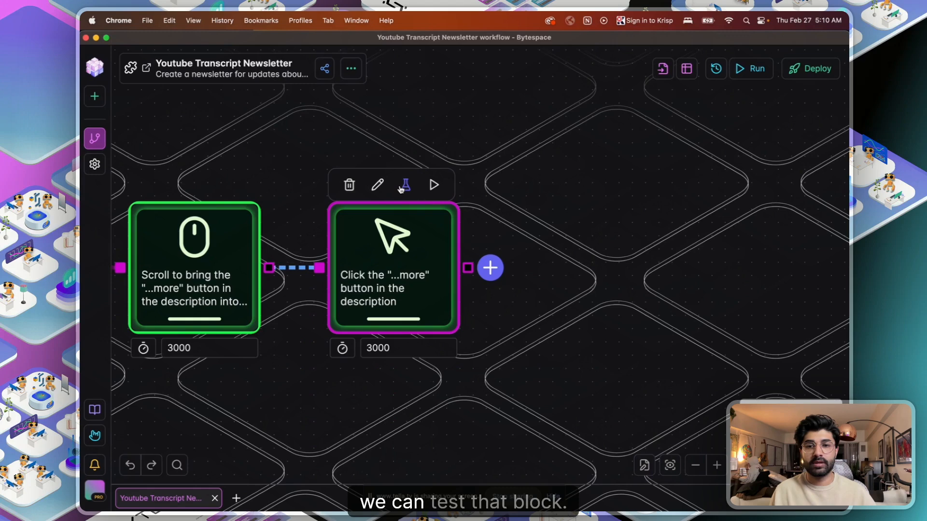
pyautogui.click(404, 186)
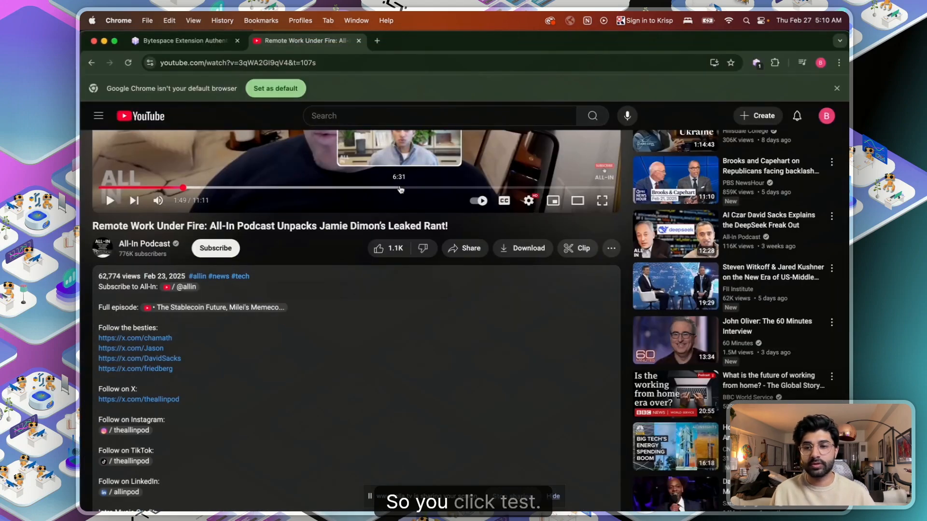
pyautogui.scroll(-7, 223, 365)
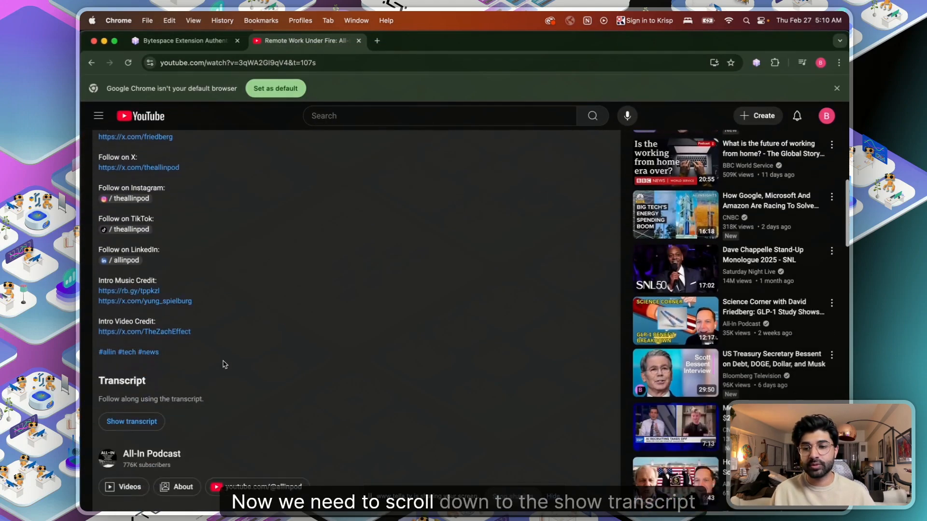
pyautogui.scroll(6, 144, 321)
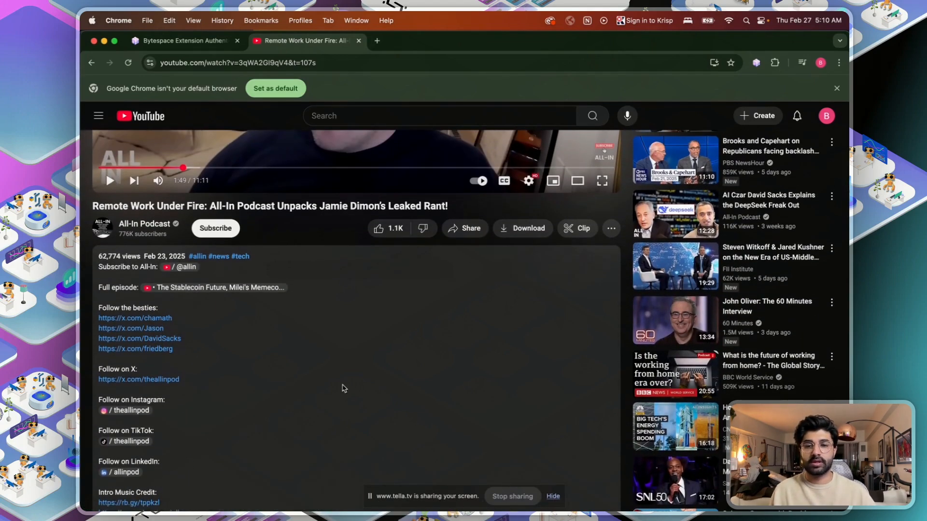
pyautogui.hotkey('ctrl', 'Up')
pyautogui.click(483, 271)
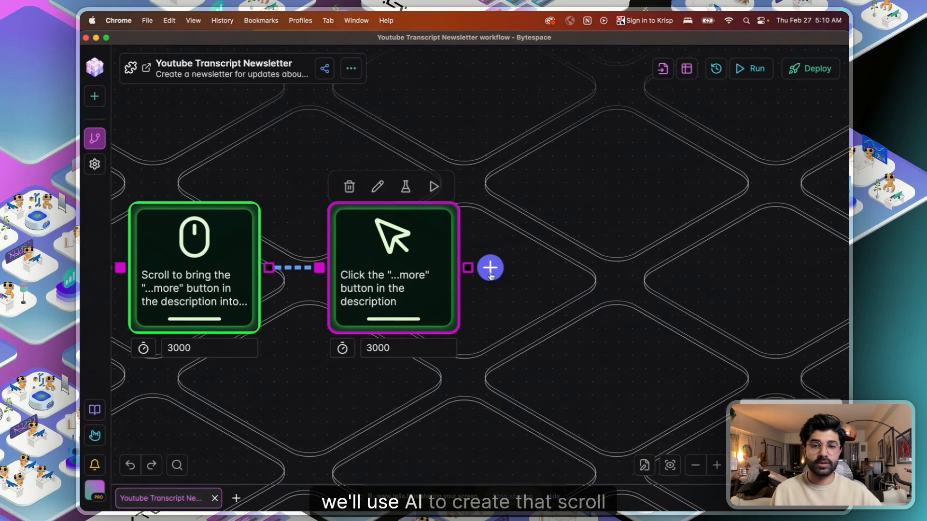
# - Request an AI step scrolling the 'Show transcript' button into the viewport
pyautogui.click(490, 268)
pyautogui.write('Scrol')
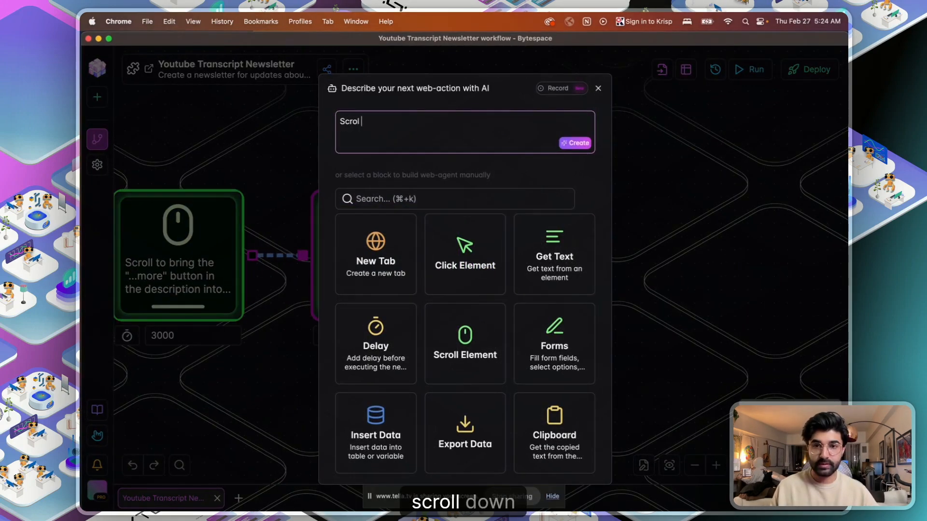
pyautogui.press('BackSpace')
pyautogui.press('BackSpace')
pyautogui.press('BackSpace')
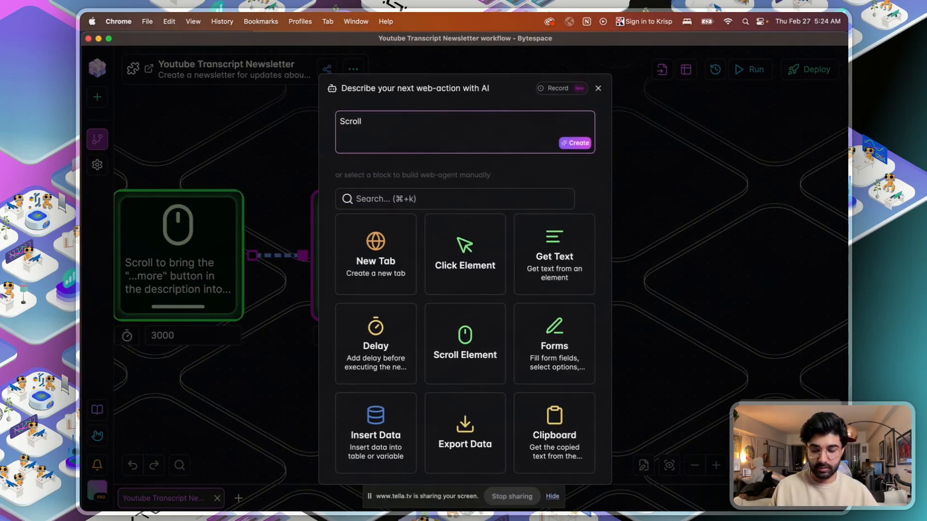
pyautogui.write('l down so that t')
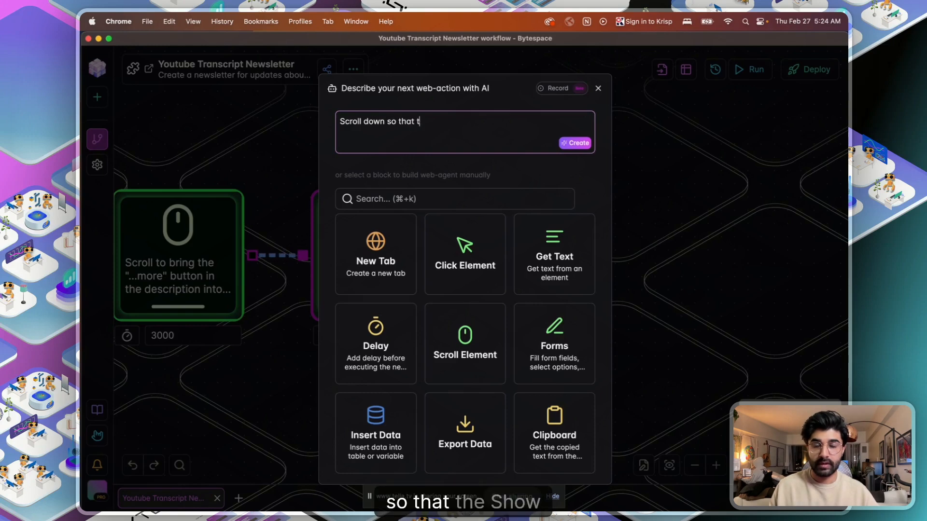
pyautogui.write('he "Show')
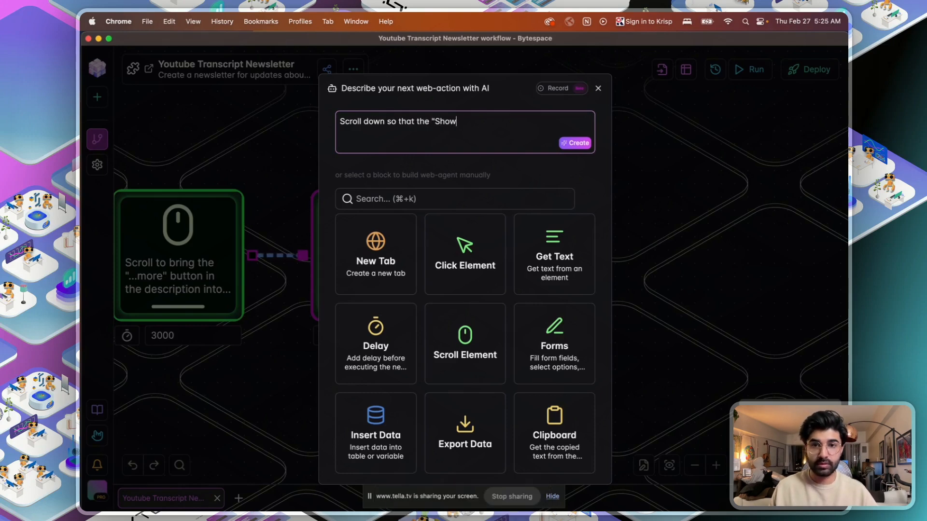
pyautogui.write(' transcript')
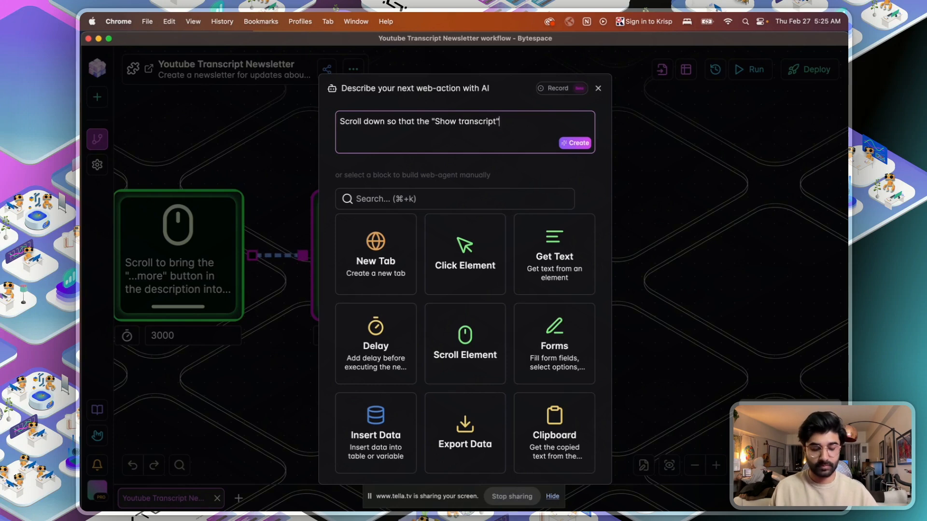
pyautogui.write('"button is in the')
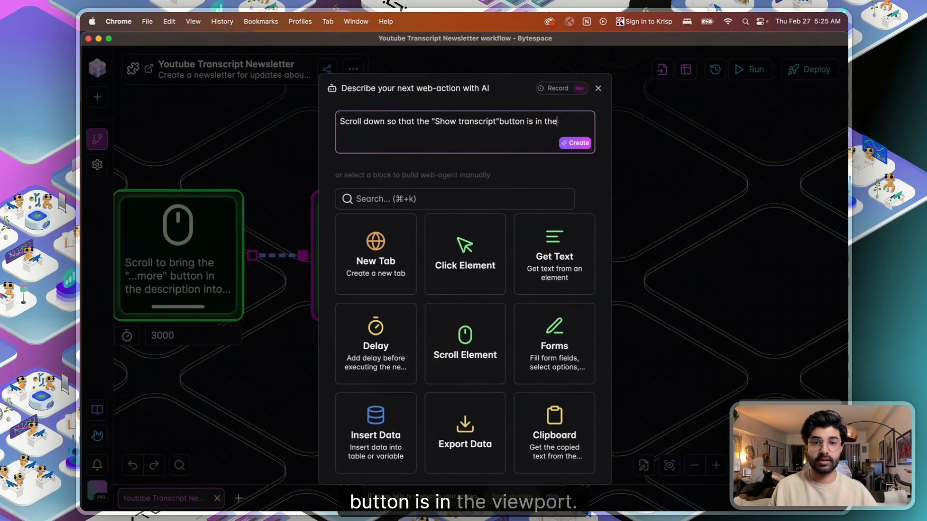
pyautogui.write(' viewport')
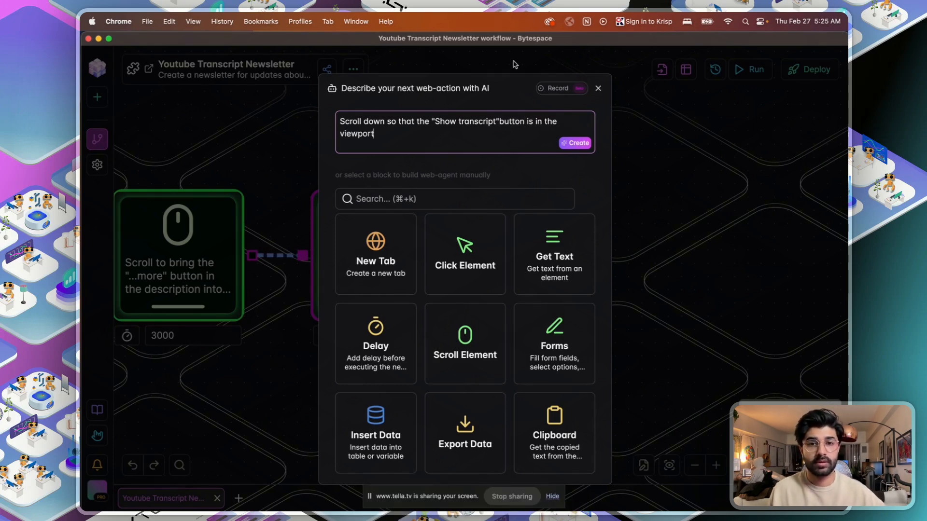
pyautogui.click(579, 147)
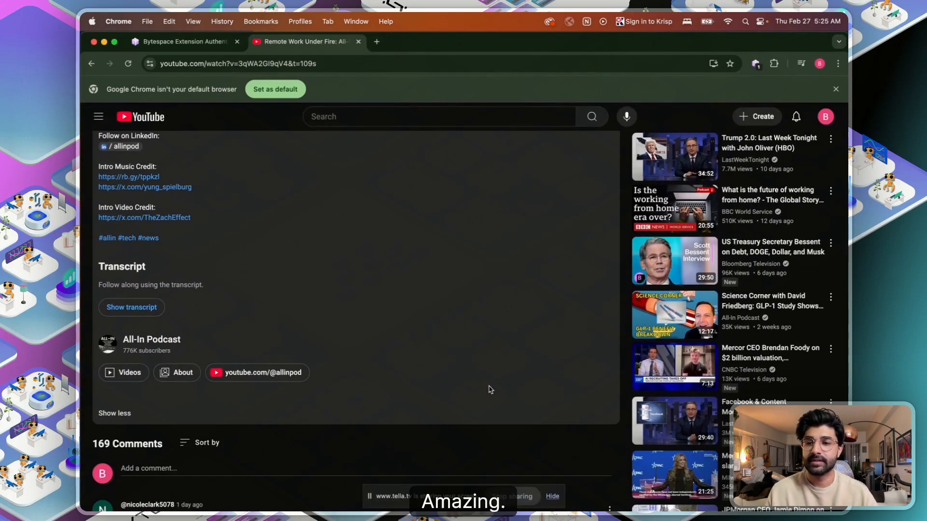
# - Copy the generated selector button[aria-label="Show transcript"] from the new Scroll step
pyautogui.hotkey('ctrl', 'Up')
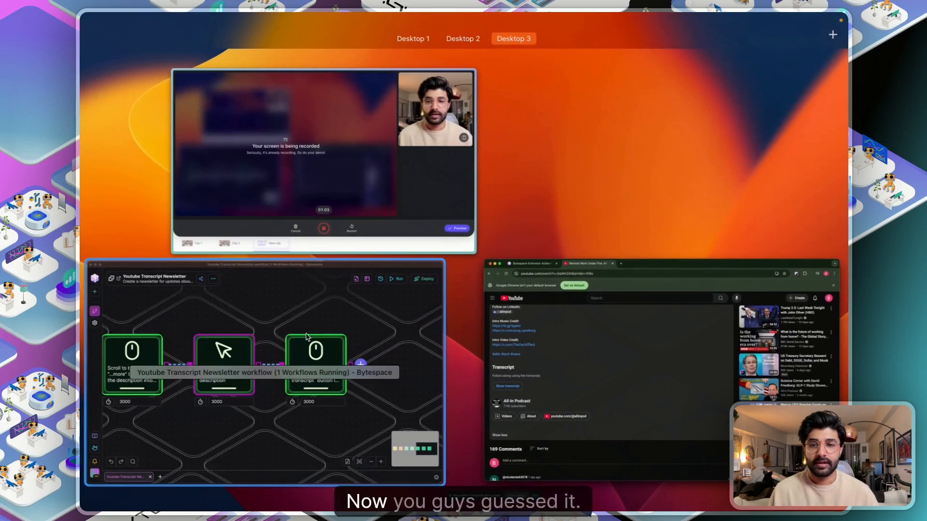
pyautogui.click(307, 337)
pyautogui.moveTo(734, 292); pyautogui.dragTo(525, 276)
pyautogui.click(383, 242)
pyautogui.click(437, 212)
pyautogui.press('super+a')
pyautogui.press('super+c')
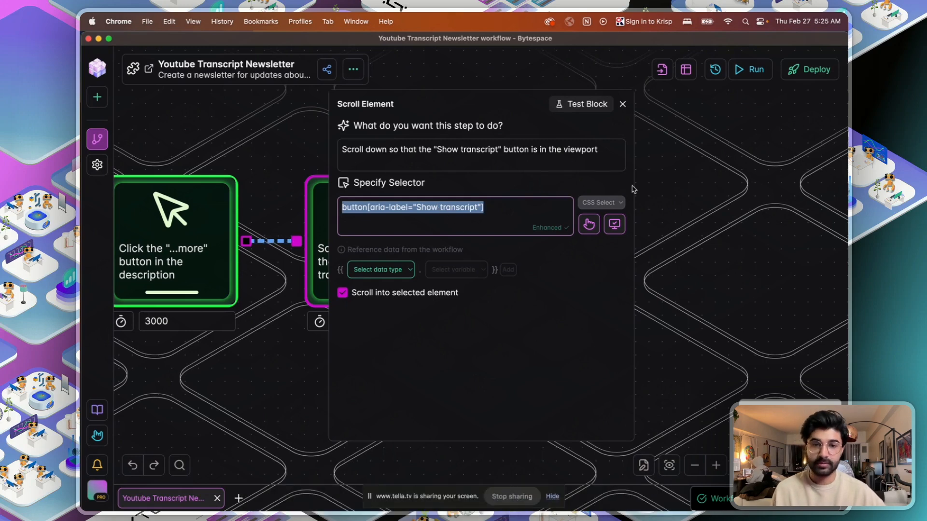
pyautogui.click(622, 104)
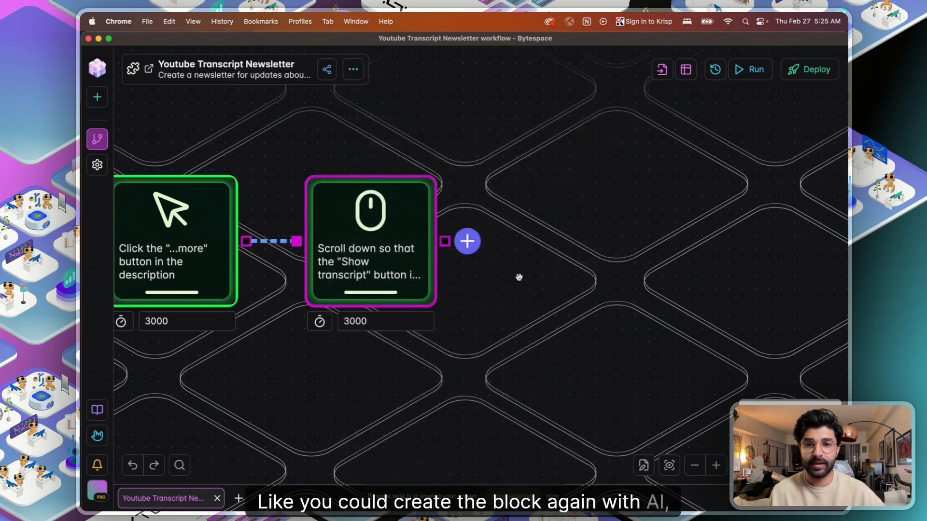
# - Add a Click Element step 'Click the "Show transcript" button' using the copied selector
pyautogui.click(467, 241)
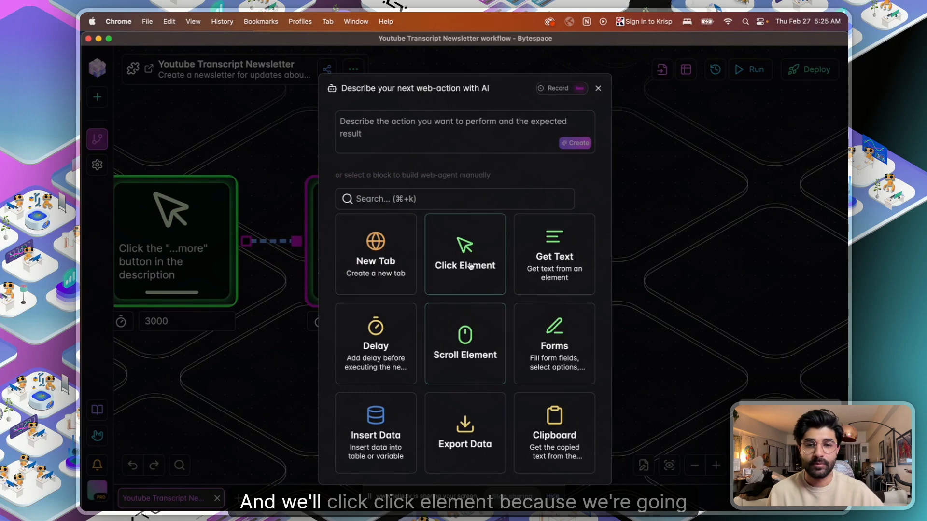
pyautogui.click(469, 268)
pyautogui.click(410, 215)
pyautogui.press('super+v')
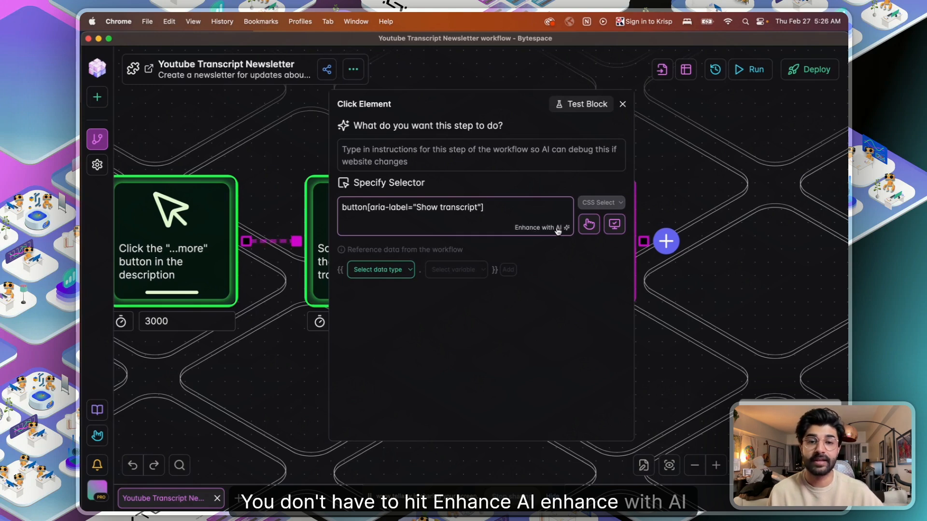
pyautogui.click(451, 164)
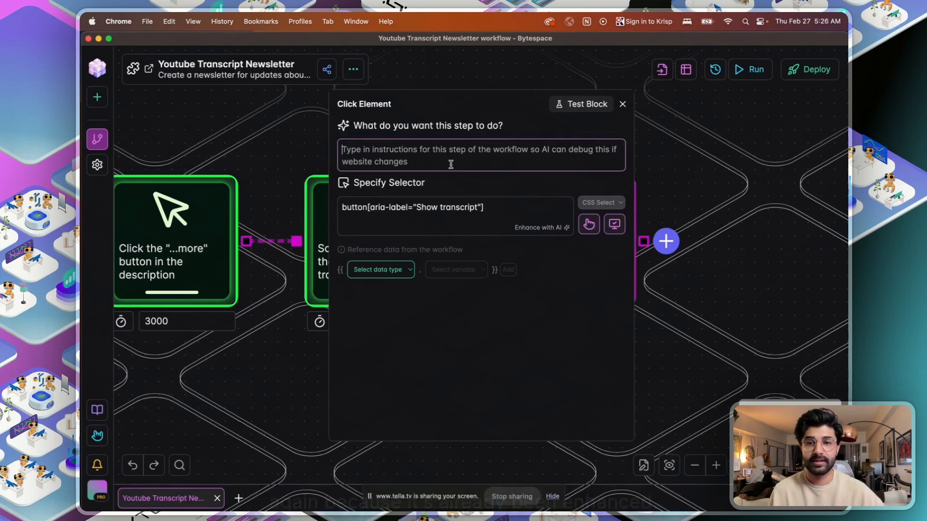
pyautogui.write('Click the')
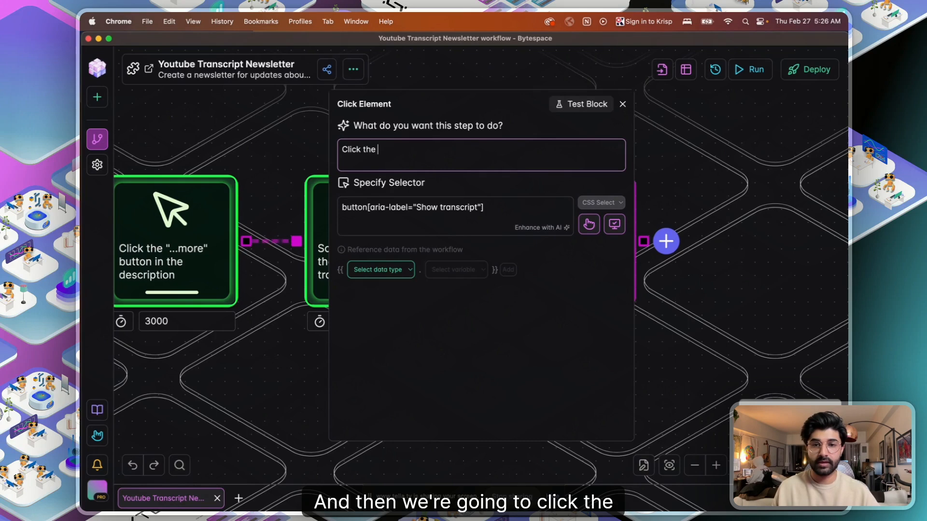
pyautogui.write(' "Show ')
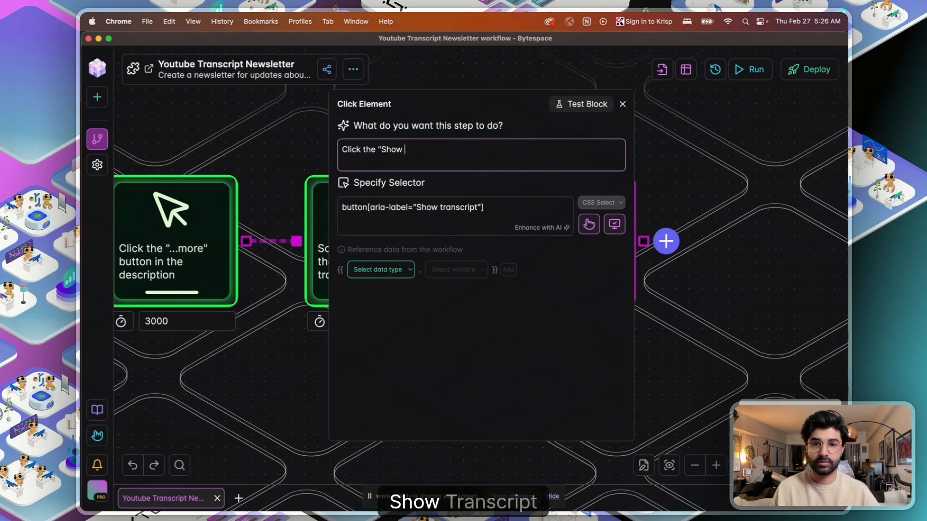
pyautogui.write('transcri')
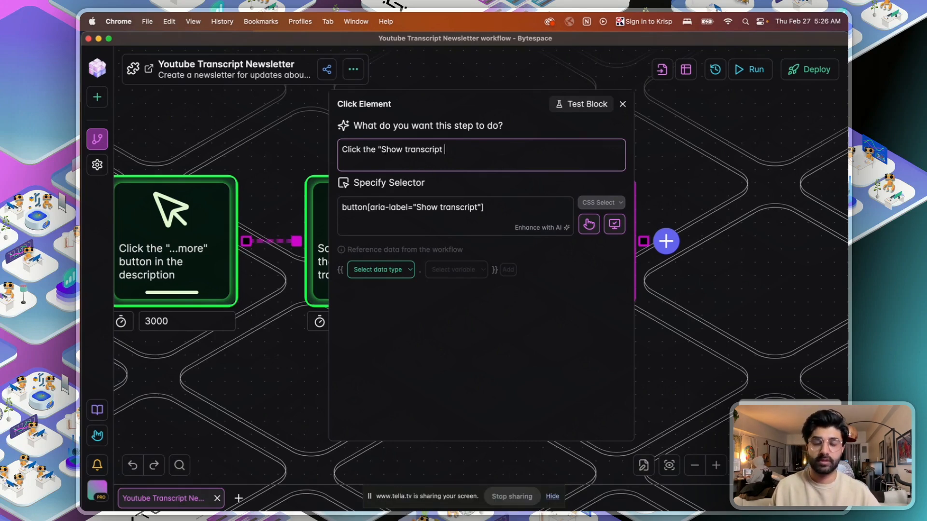
pyautogui.write('pt"button')
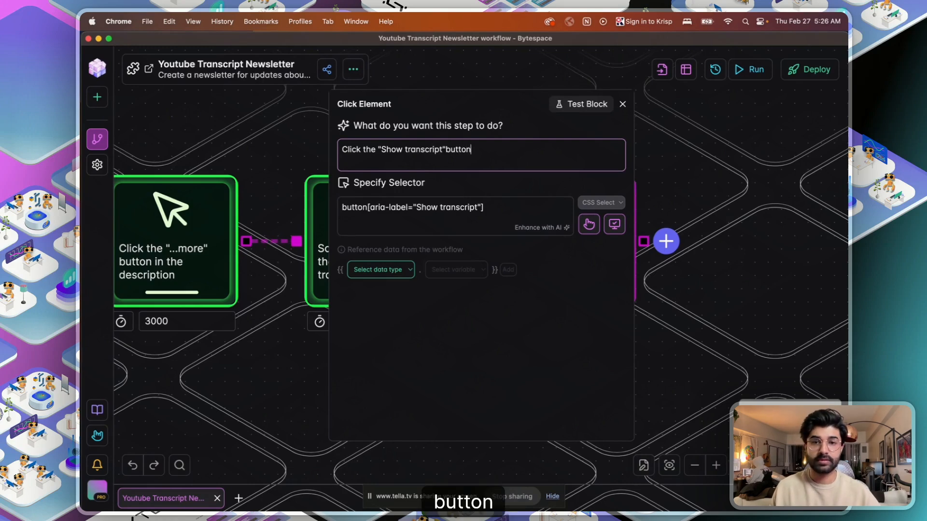
pyautogui.press('BackSpace')
pyautogui.press('BackSpace')
pyautogui.press('BackSpace')
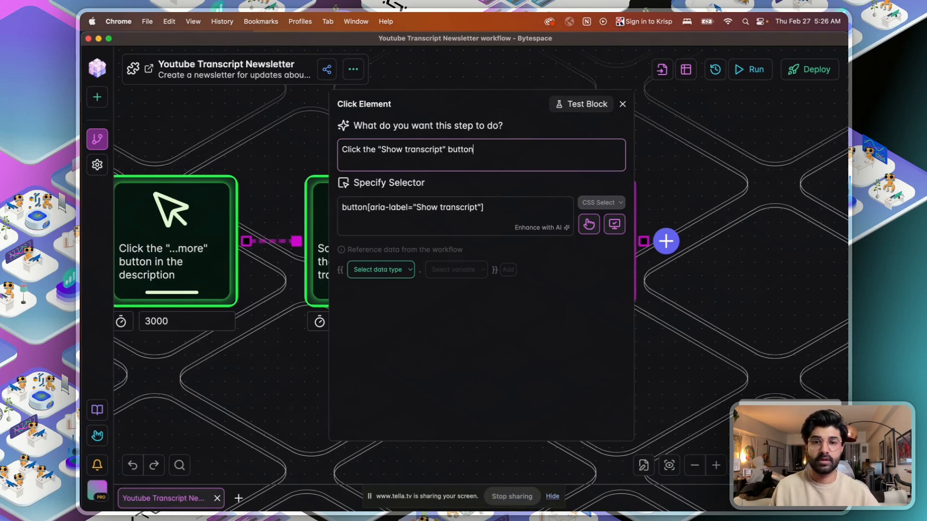
# - Verify the Show transcript selector and test the block, opening the transcript panel
pyautogui.click(614, 224)
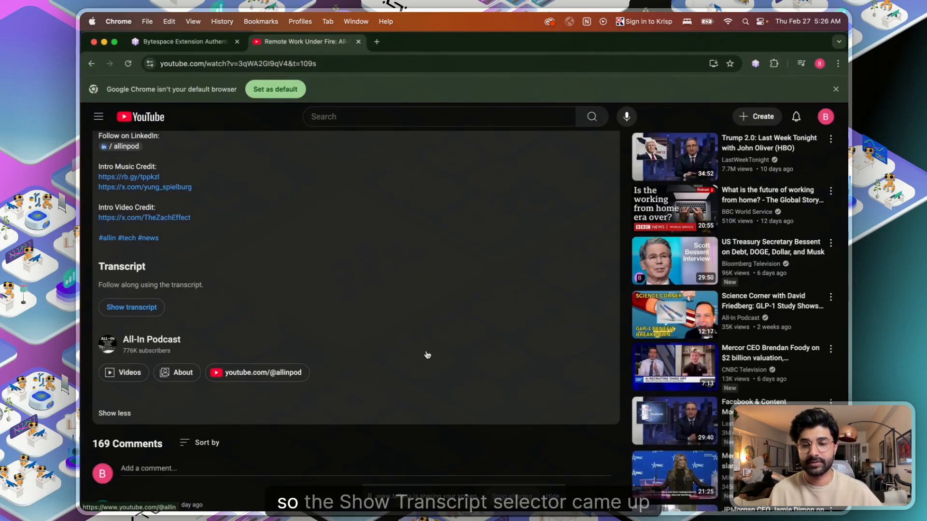
pyautogui.hotkey('ctrl', 'Up')
pyautogui.click(337, 346)
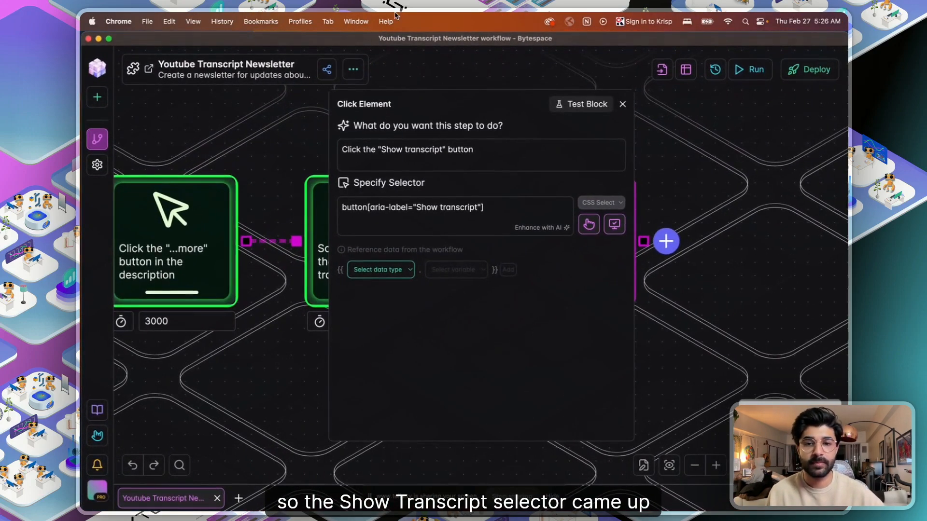
pyautogui.click(584, 105)
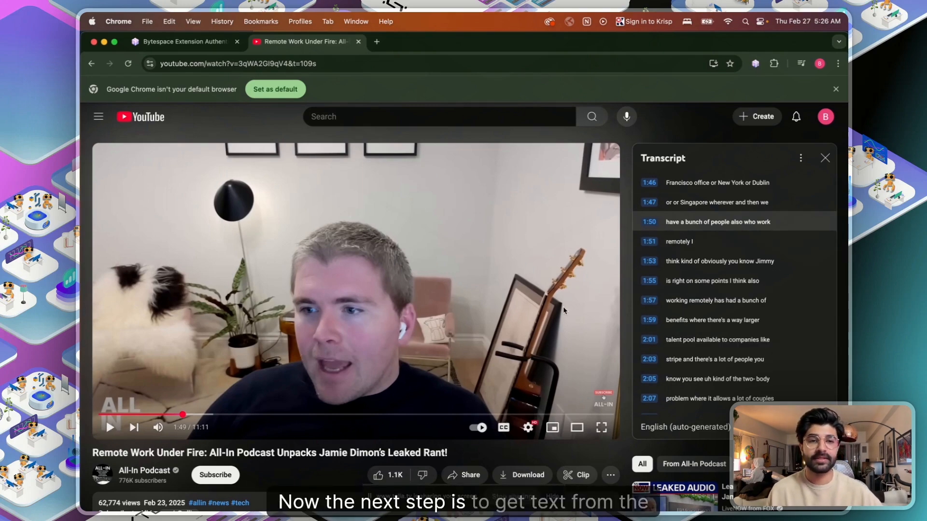
pyautogui.hotkey('ctrl', 'Up')
pyautogui.click(384, 305)
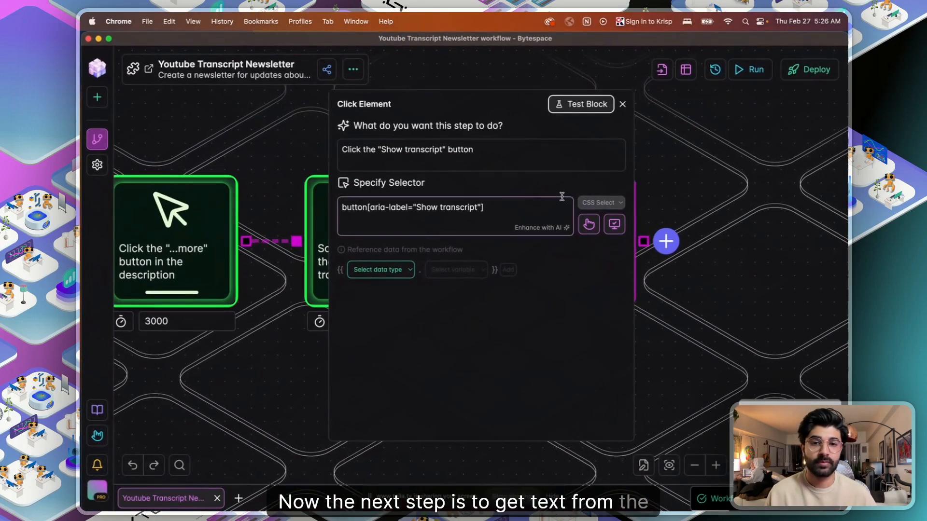
# - Ask AI for a transcript-text variable step; after its 500 error, add a Get Text block
pyautogui.click(621, 101)
pyautogui.moveTo(701, 164); pyautogui.dragTo(434, 165)
pyautogui.click(378, 230)
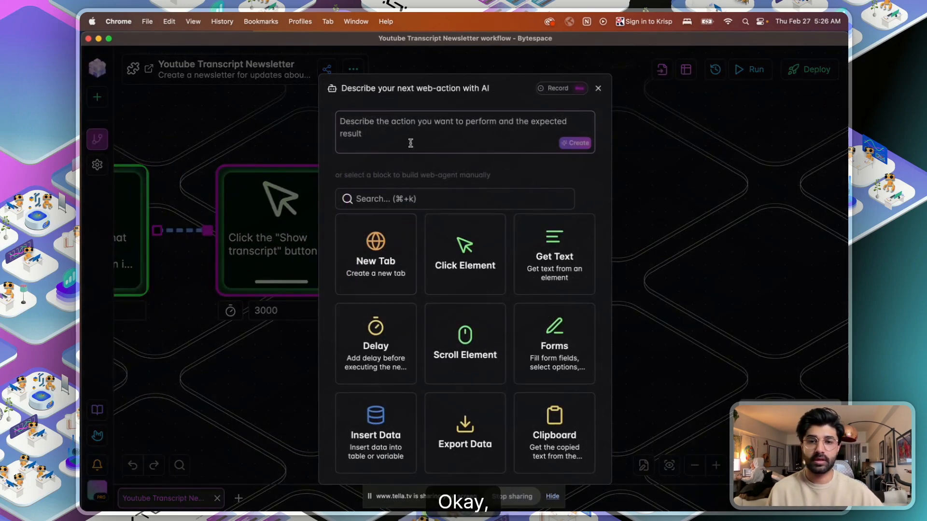
pyautogui.write('Get ')
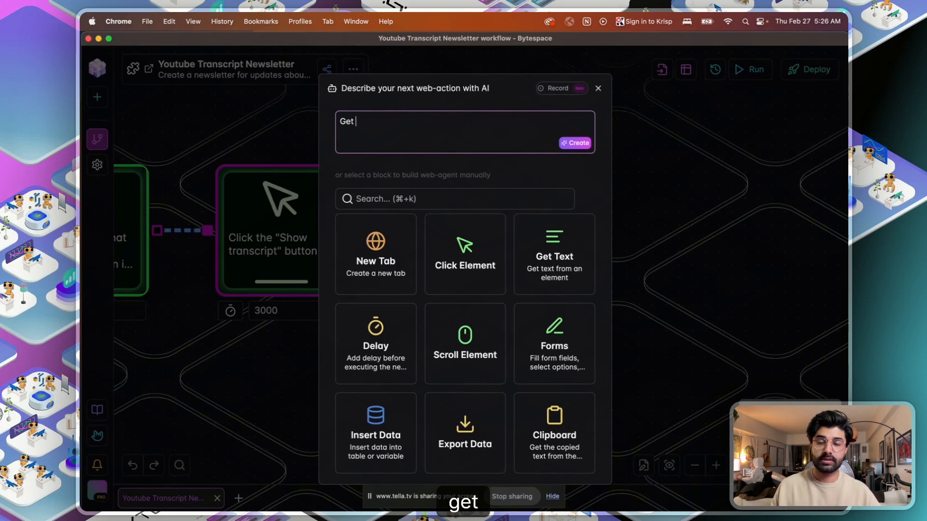
pyautogui.write('text from the trasncript button and make it a variable')
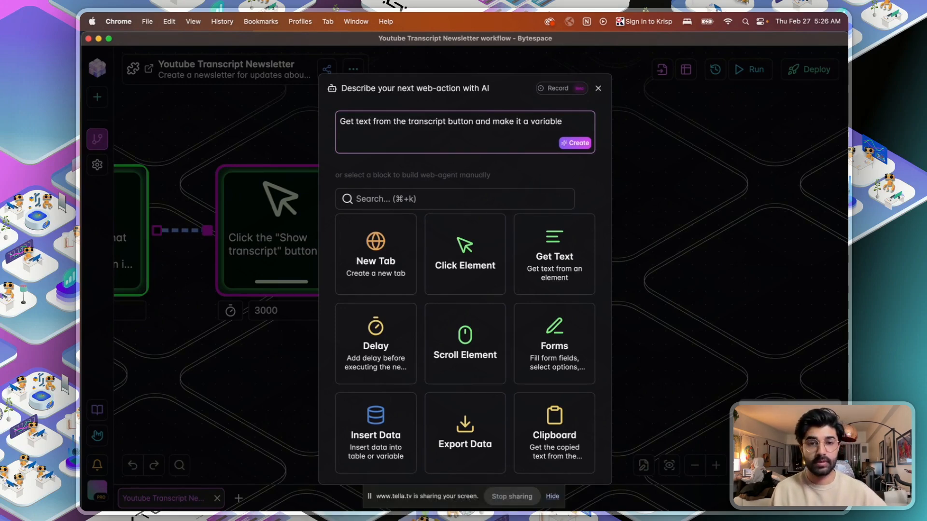
pyautogui.click(575, 142)
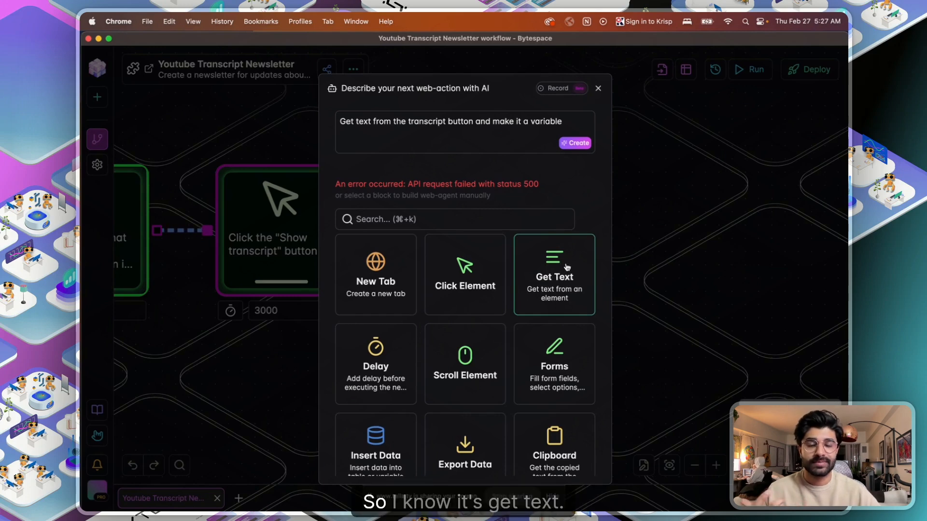
pyautogui.click(562, 271)
# - Describe Get Text as 'Get the text from the transcript section', saving to variable YoutubeTranscript, not a table
pyautogui.click(482, 268)
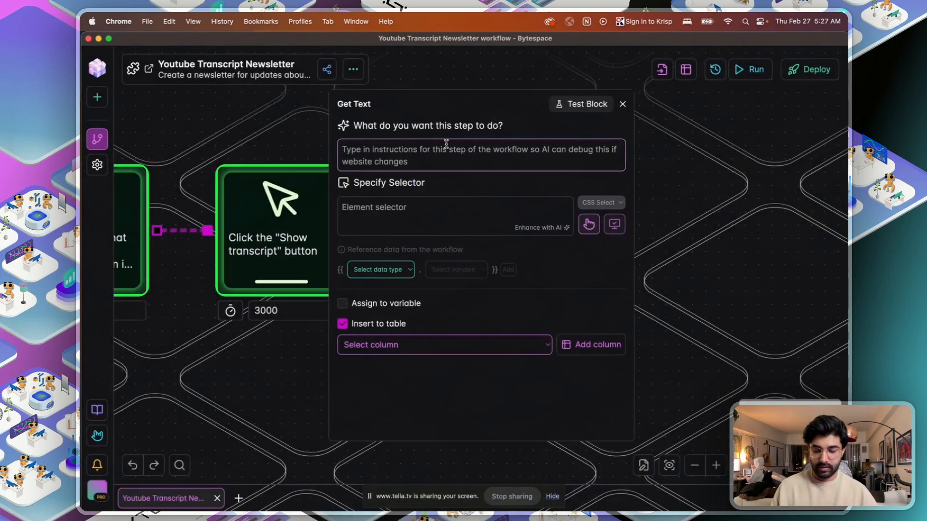
pyautogui.write('Get the text from the trasnc')
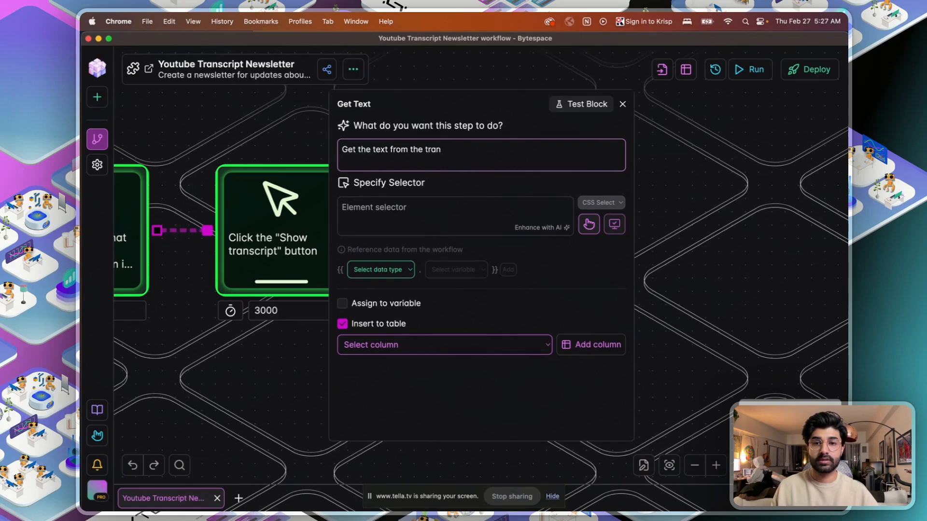
pyautogui.write('ript section')
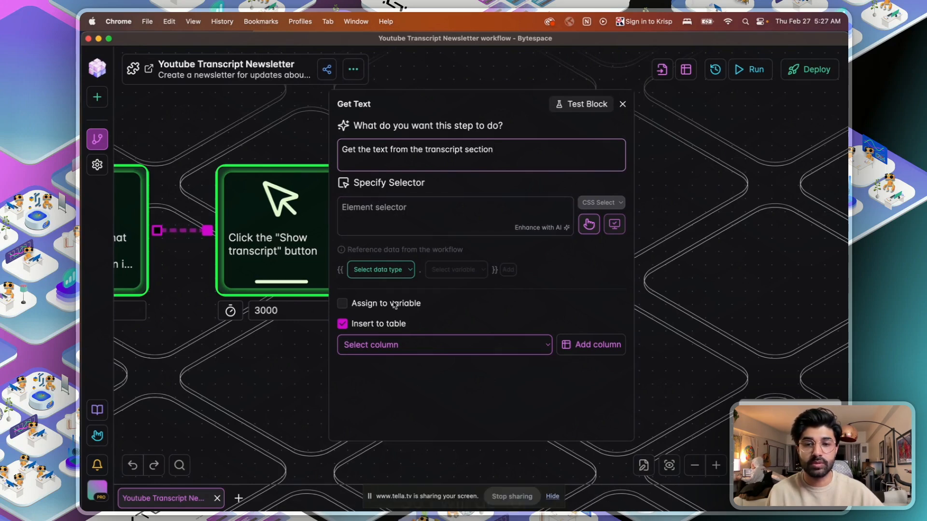
pyautogui.click(343, 304)
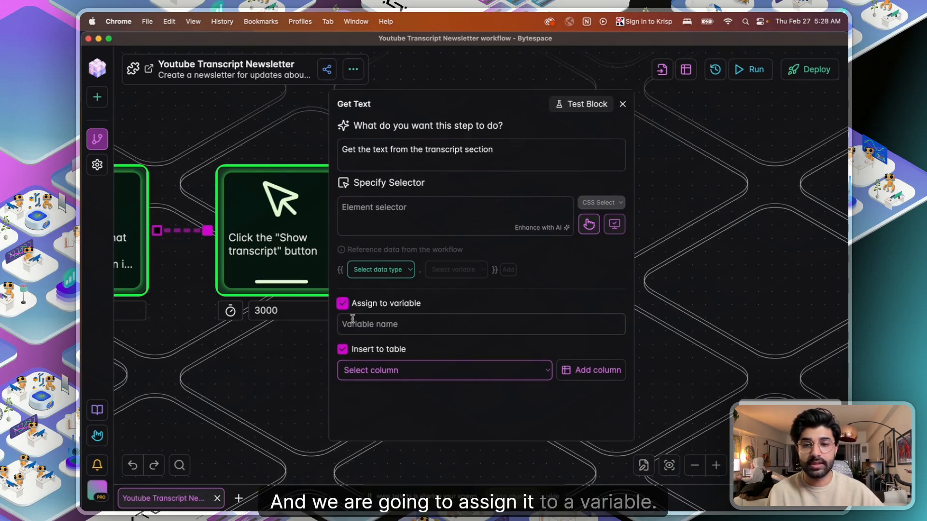
pyautogui.click(342, 349)
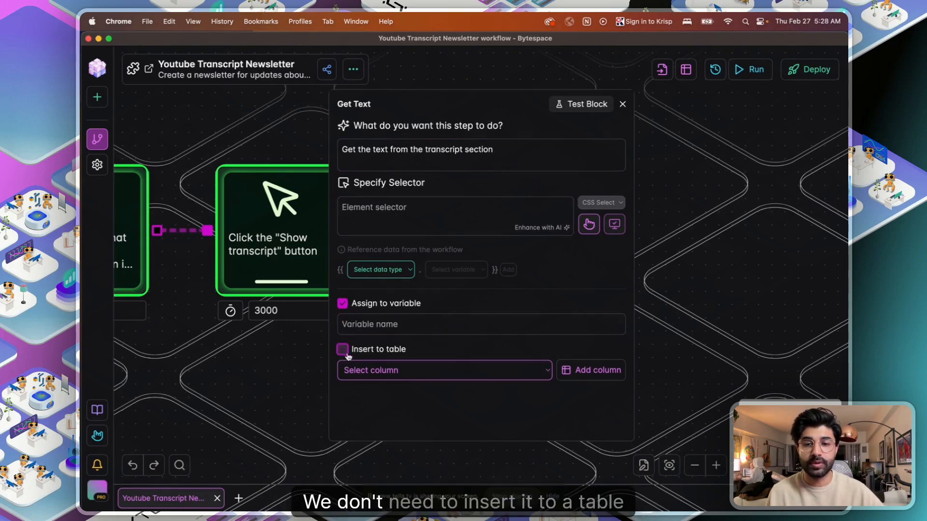
pyautogui.click(440, 319)
pyautogui.write('YoutubeTreq')
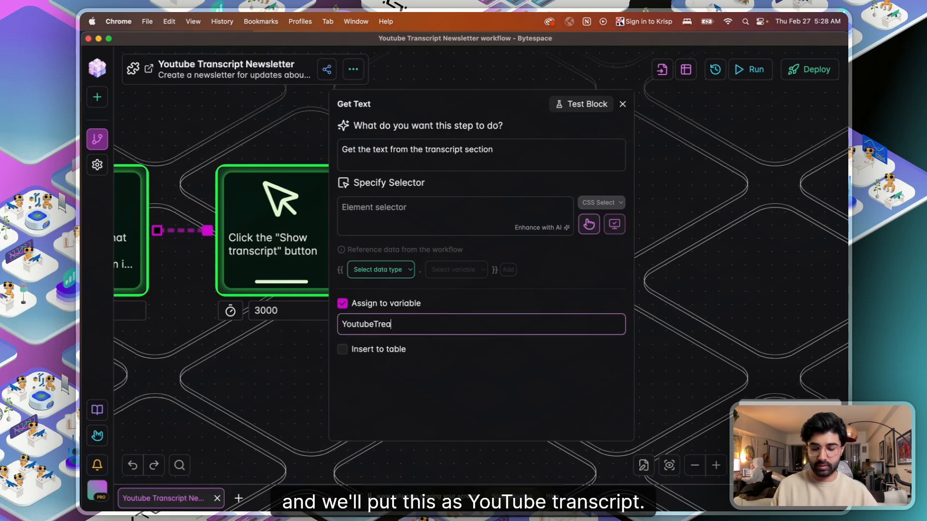
pyautogui.press('BackSpace')
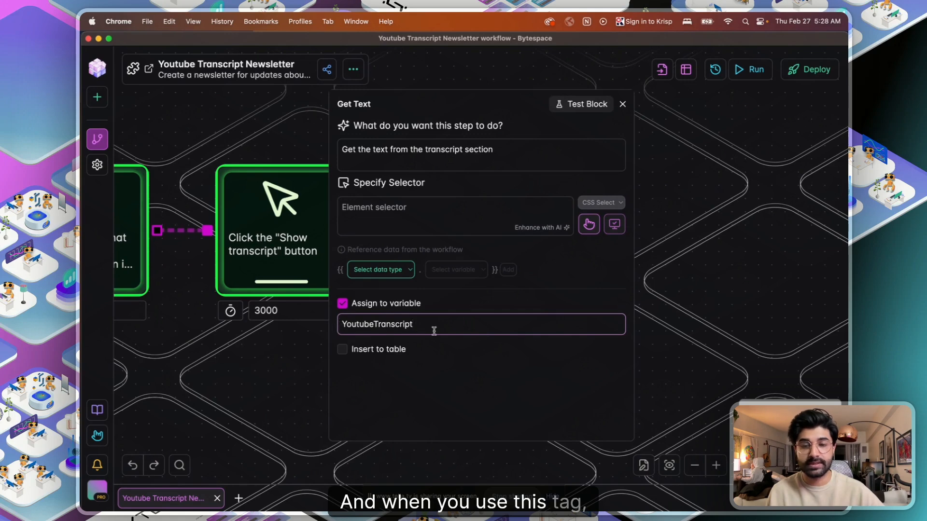
# - Point the Get Text selector at the YouTube transcript panel (div#panels) and submit it
pyautogui.click(597, 234)
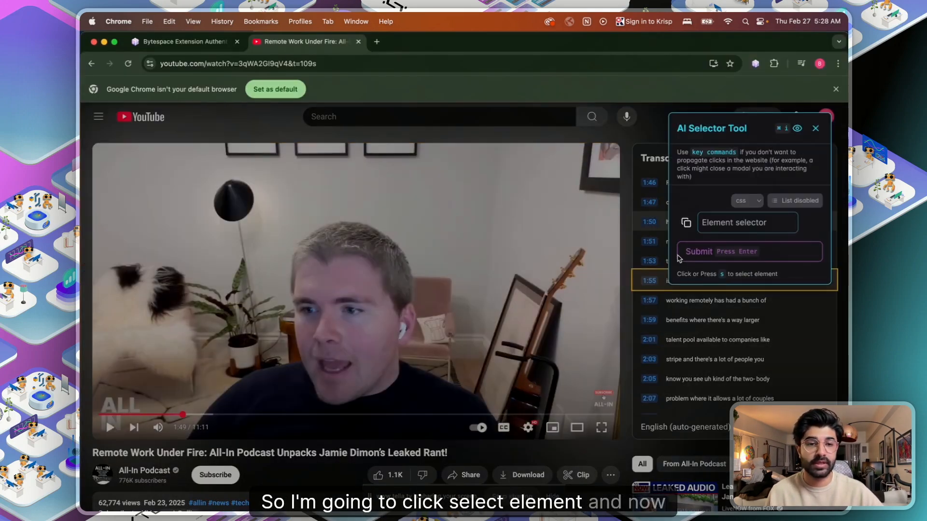
pyautogui.moveTo(743, 121); pyautogui.dragTo(519, 133)
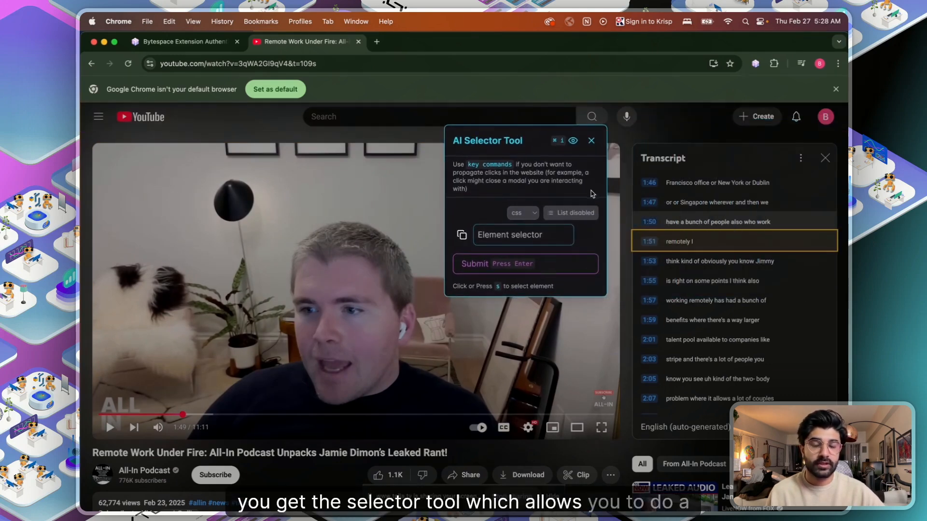
pyautogui.click(571, 213)
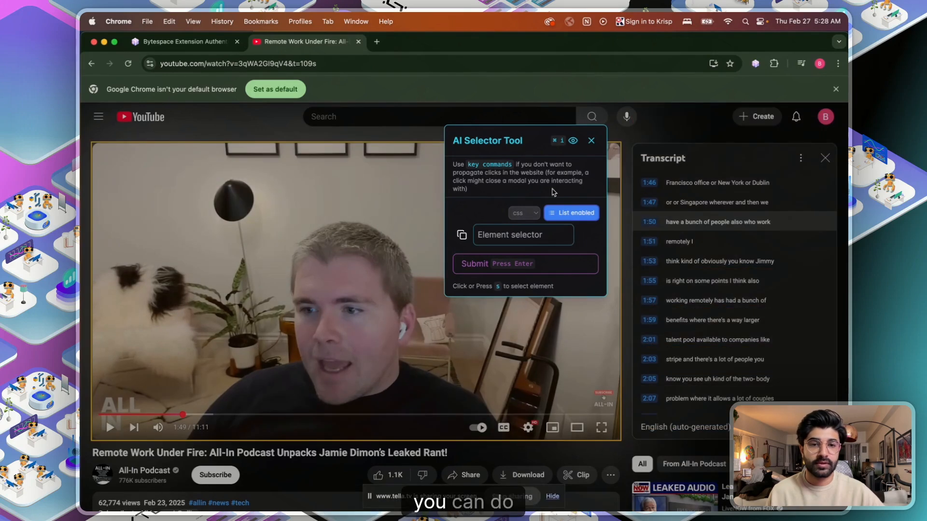
pyautogui.click(588, 216)
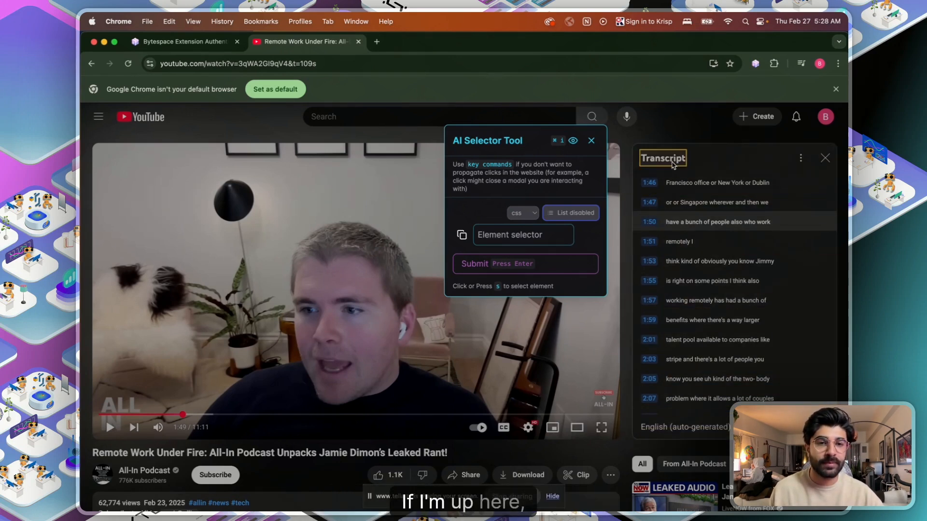
pyautogui.click(703, 445)
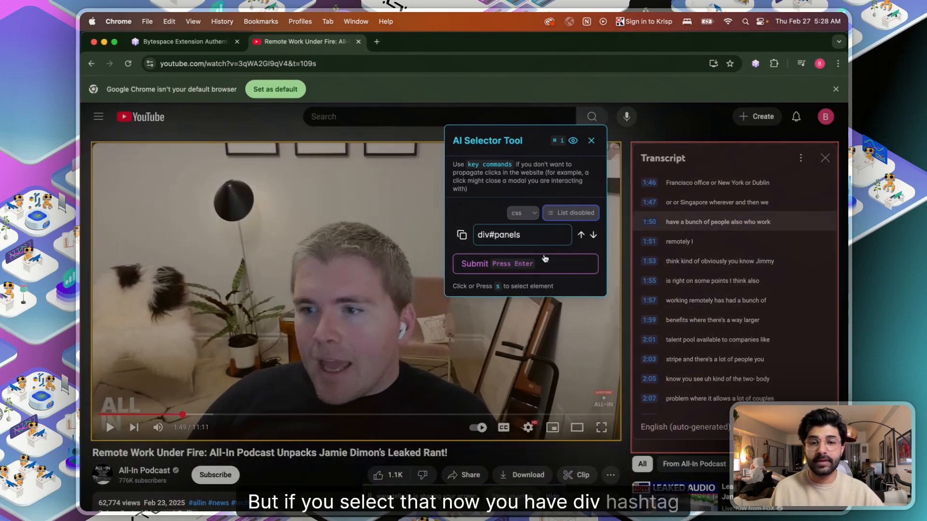
pyautogui.click(527, 263)
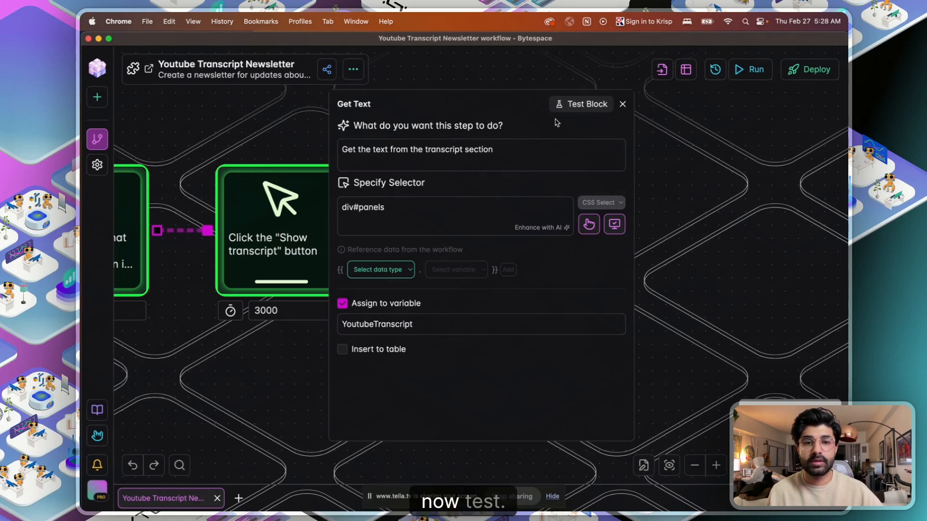
# - Test-run the Get Text step on the video, close its settings, and open the block list
pyautogui.click(562, 105)
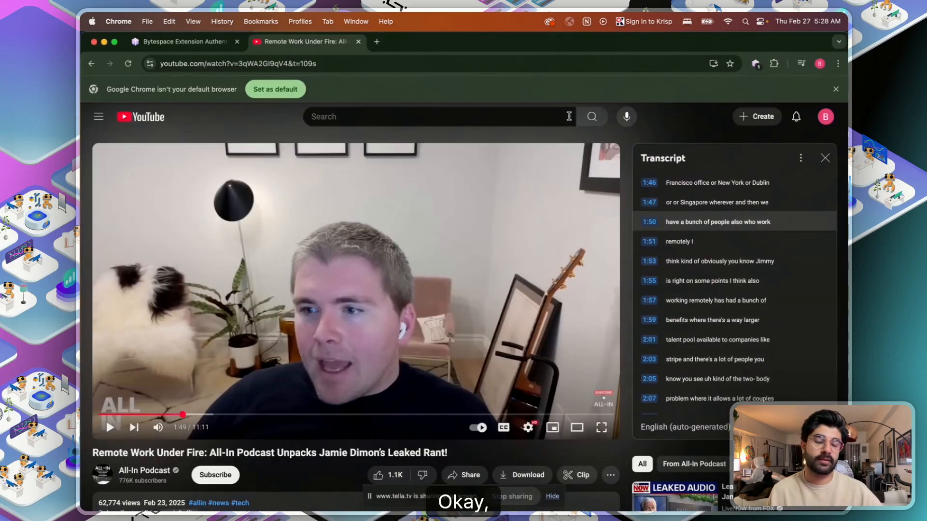
pyautogui.hotkey('ctrl', 'Up')
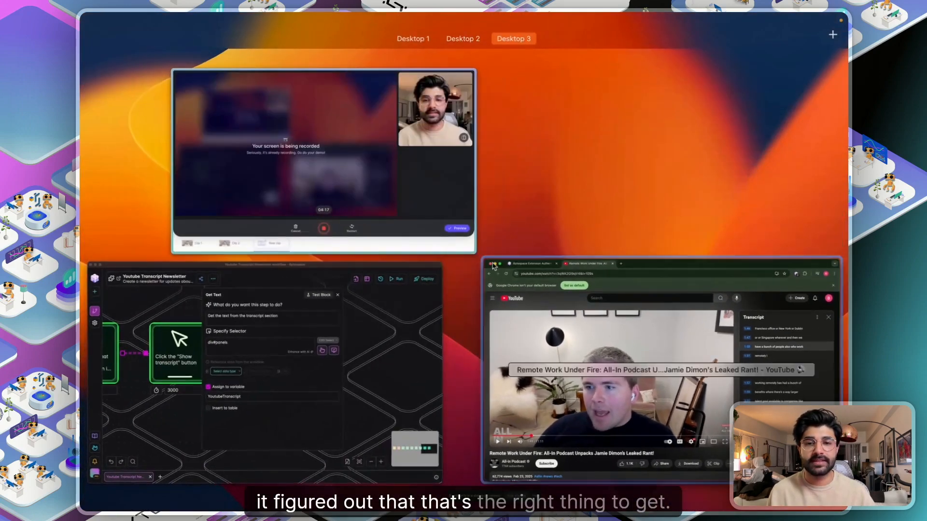
pyautogui.click(393, 320)
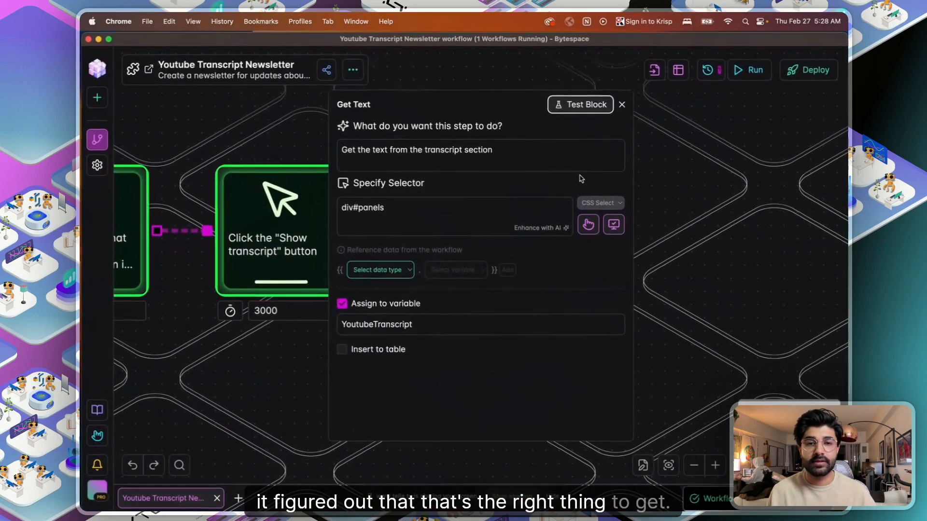
pyautogui.click(623, 112)
pyautogui.moveTo(765, 211); pyautogui.dragTo(591, 204)
pyautogui.click(430, 203)
pyautogui.scroll(-5, 428, 377)
pyautogui.scroll(-6, 428, 377)
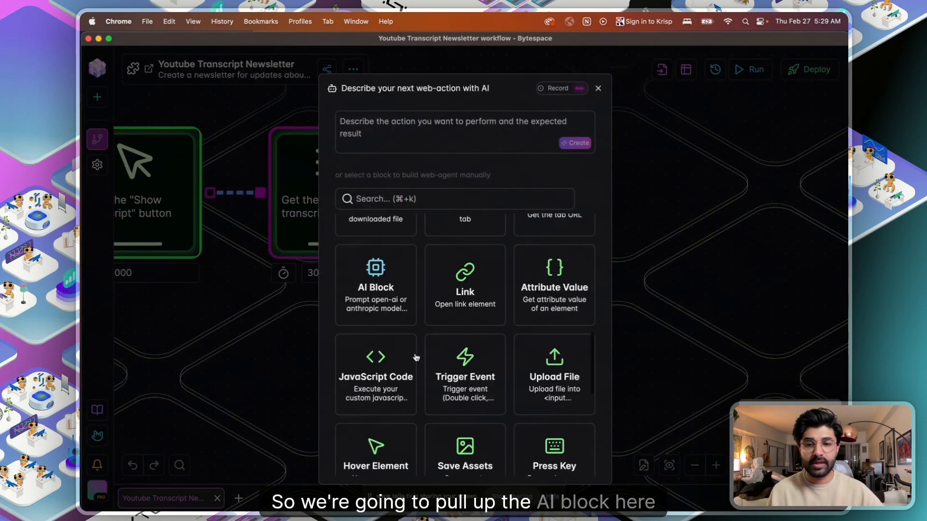
# - Add an AI block to the workflow, keeping gpt-4o mini as its model
pyautogui.click(372, 274)
pyautogui.click(535, 227)
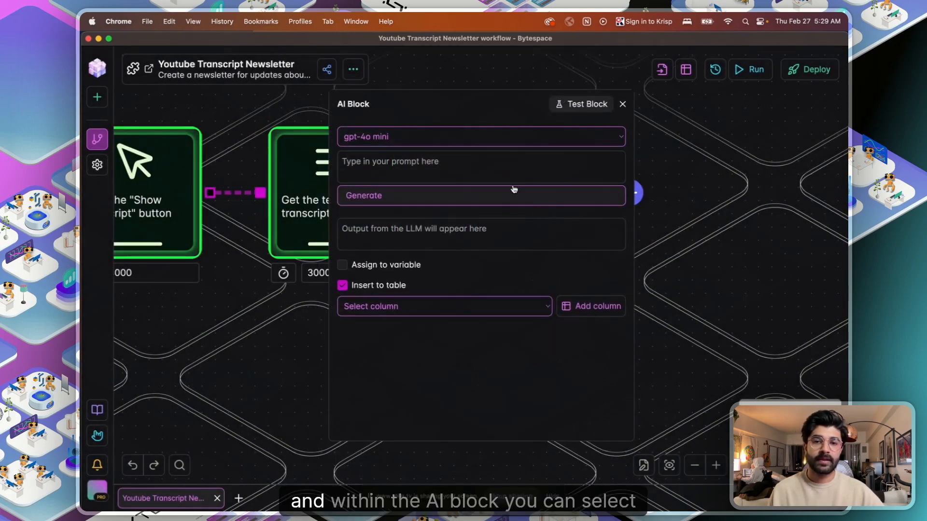
pyautogui.click(422, 139)
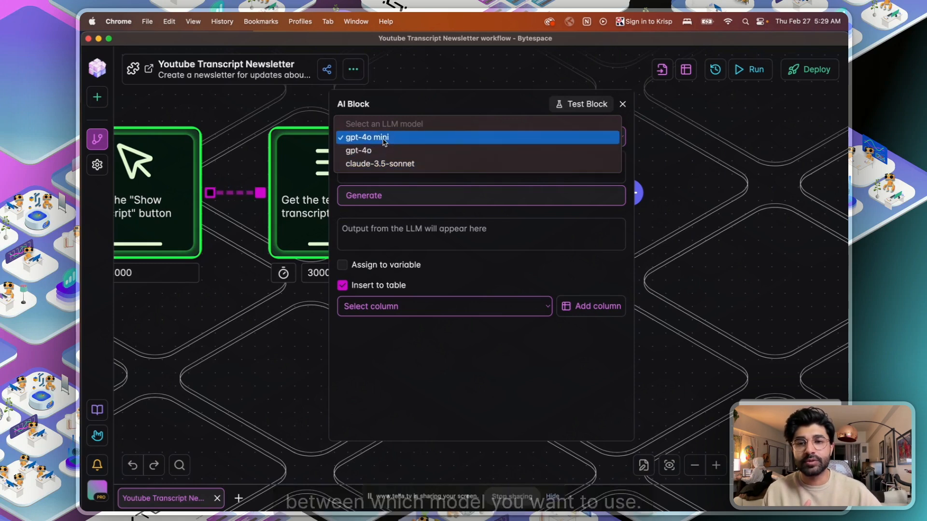
pyautogui.click(420, 137)
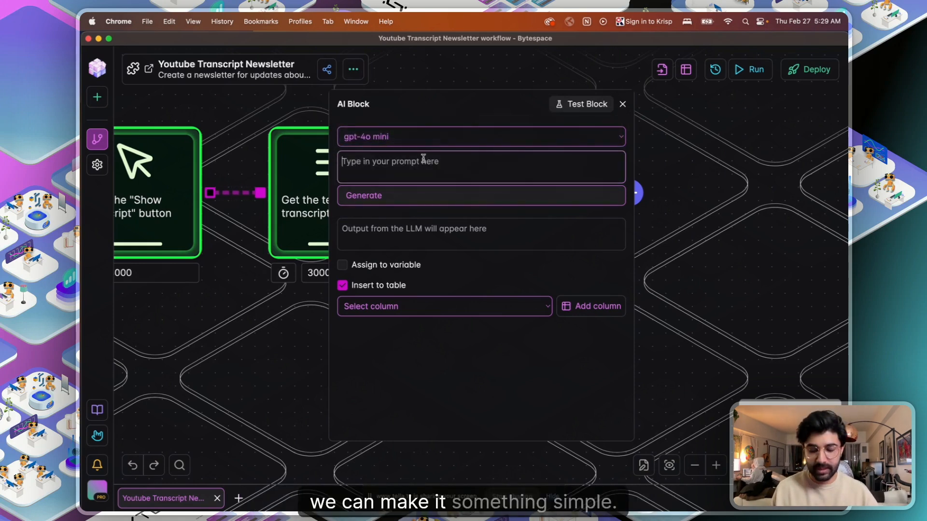
# - Write a prompt requesting a bullet-point summary of {{variables.YoutubeTranscript}}
pyautogui.write("I'd like you to")
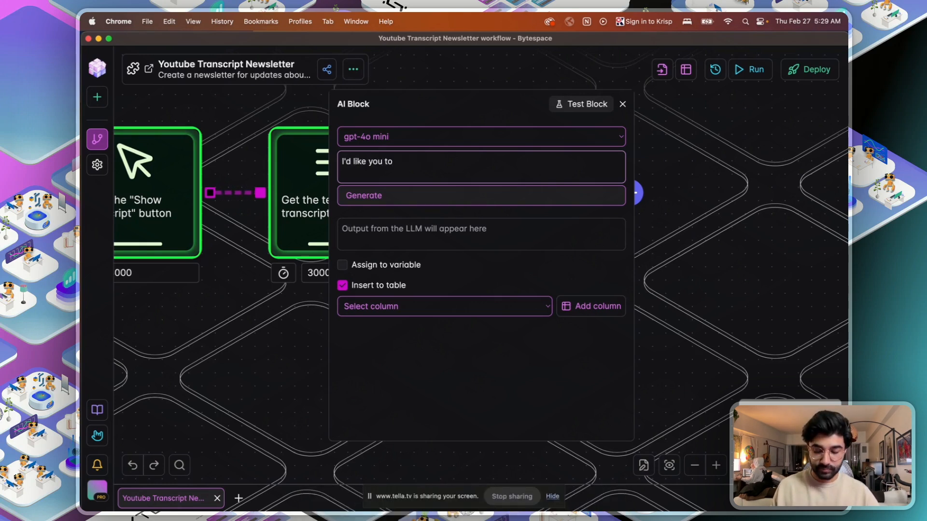
pyautogui.write(' process the')
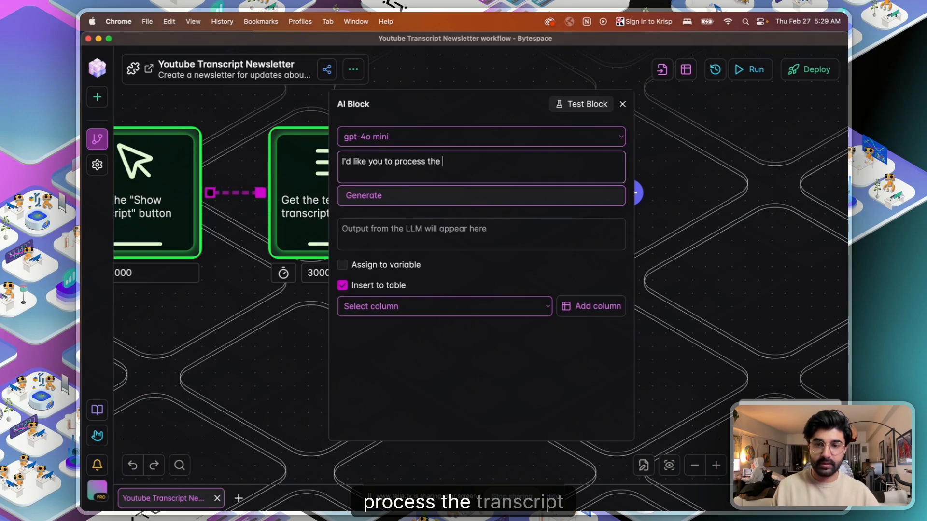
pyautogui.write(' trasncr')
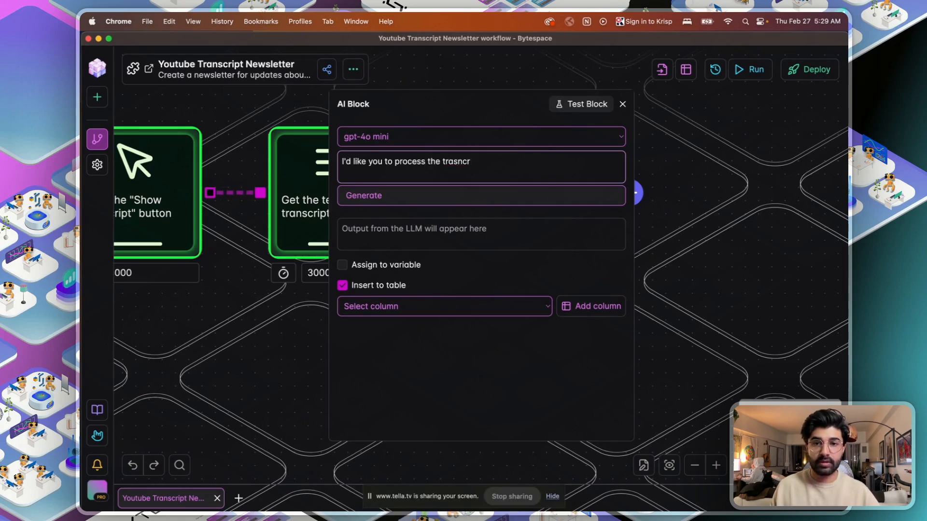
pyautogui.write('ipt t from this youtube')
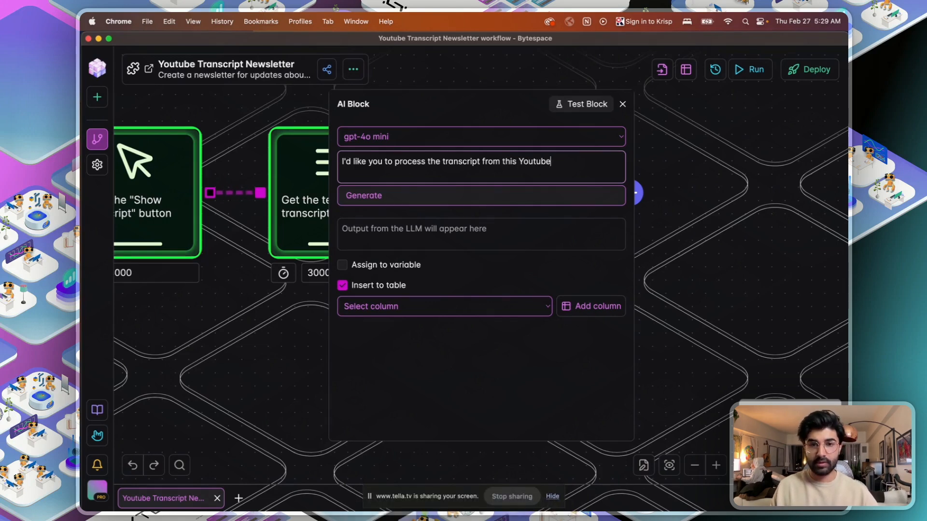
pyautogui.write(' video and Iwant you')
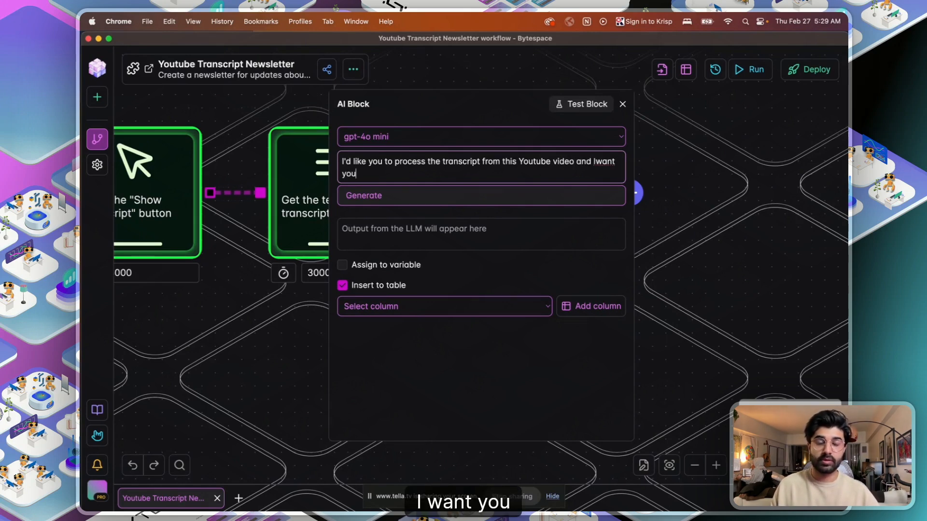
pyautogui.press('BackSpace')
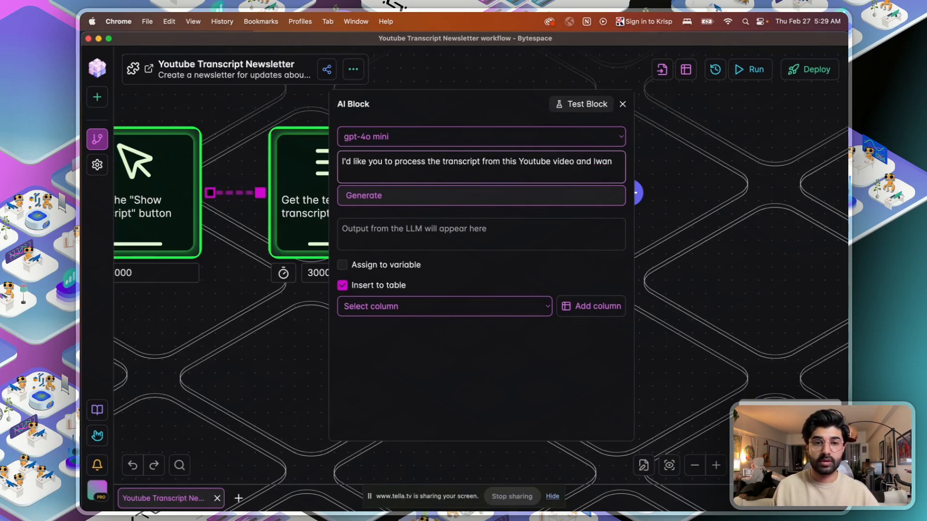
pyautogui.write('want you to create a bu')
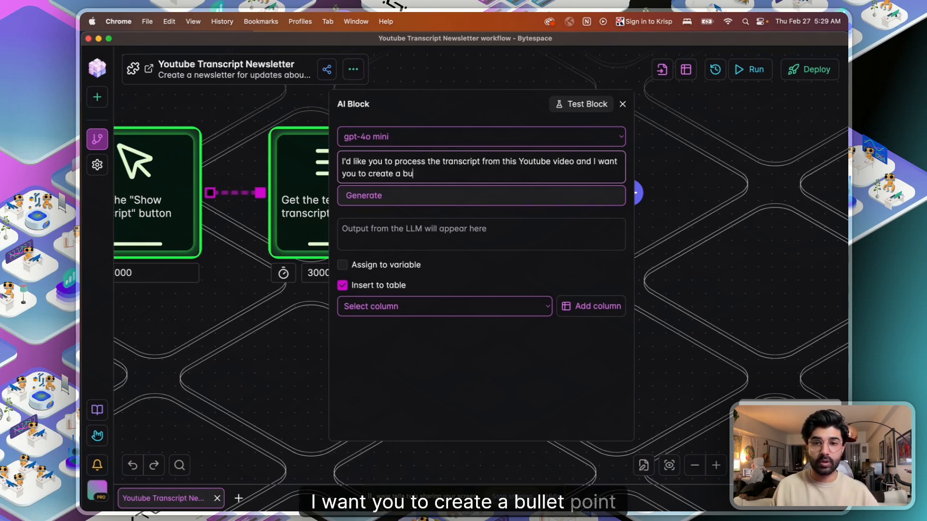
pyautogui.write('llet point sum')
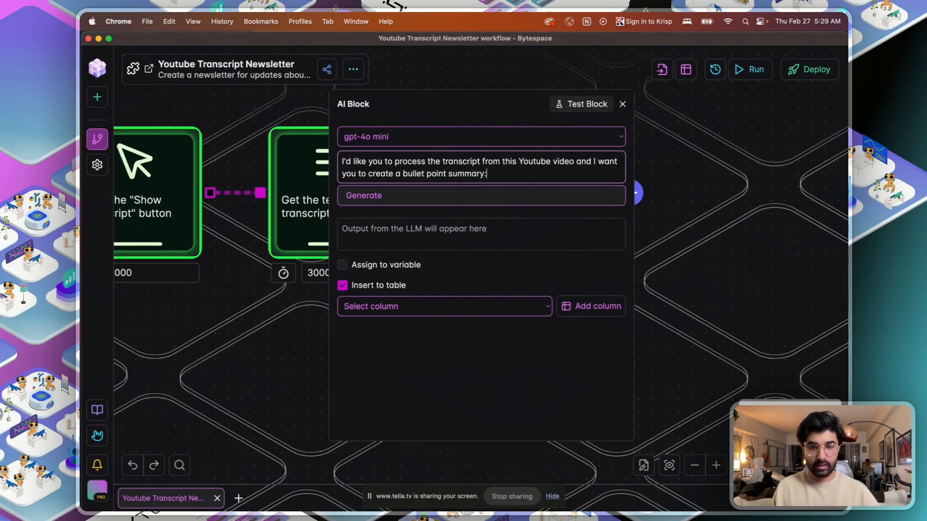
pyautogui.write('mary:')
pyautogui.press('Return')
pyautogui.press('Return')
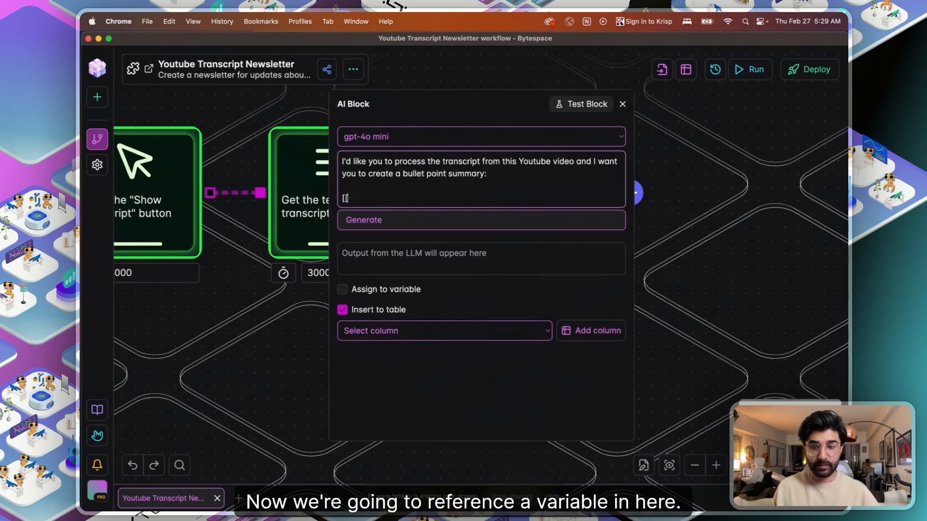
pyautogui.write('{{va')
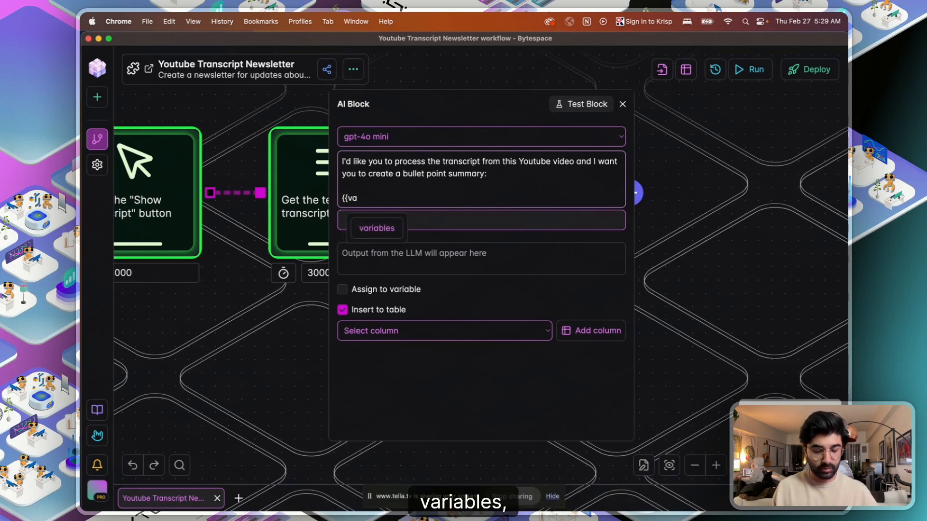
pyautogui.write('riables.')
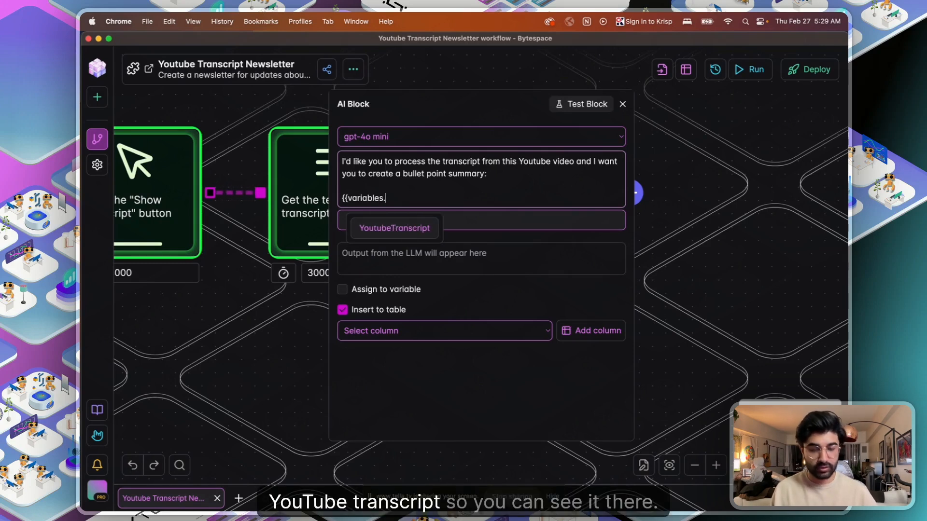
pyautogui.press('Tab')
pyautogui.write('}}')
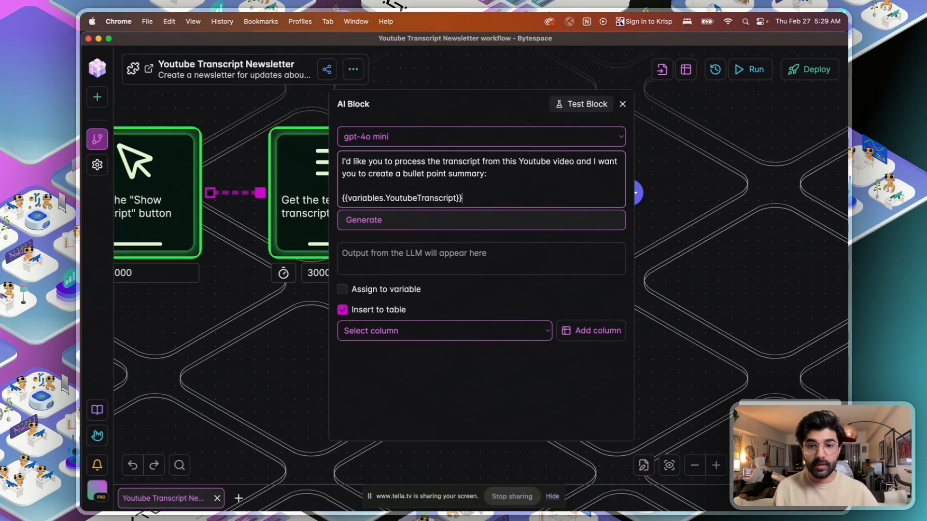
# - Add the line 'MAKE SURE NOT TO USE ANY MARKDOWN SYNTAX IN' below the variable
pyautogui.press('Return')
pyautogui.press('Return')
pyautogui.write('MAKESURE')
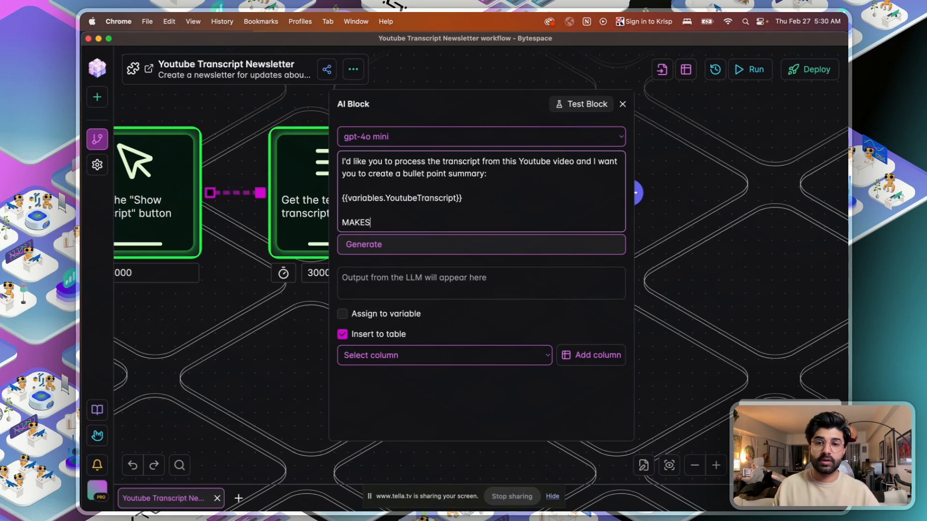
pyautogui.press('BackSpace')
pyautogui.write('SURE')
pyautogui.press('BackSpace')
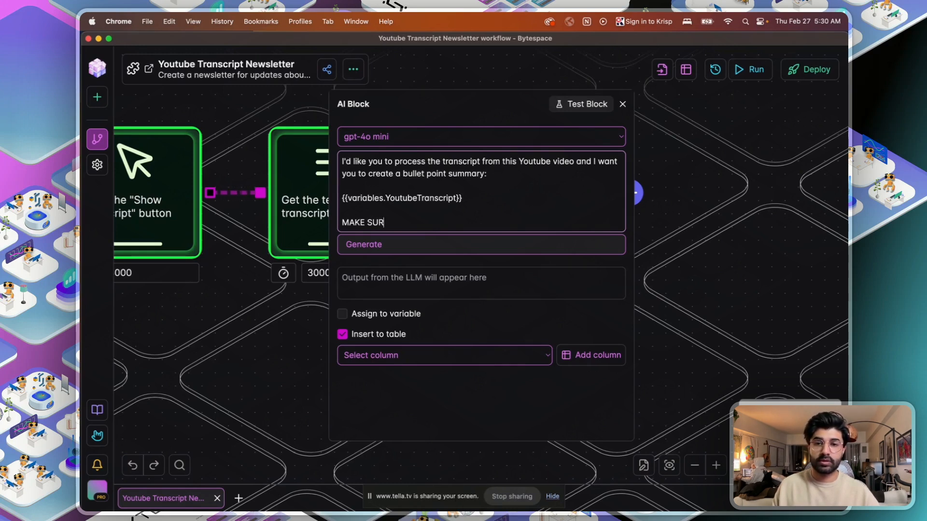
pyautogui.write('E')
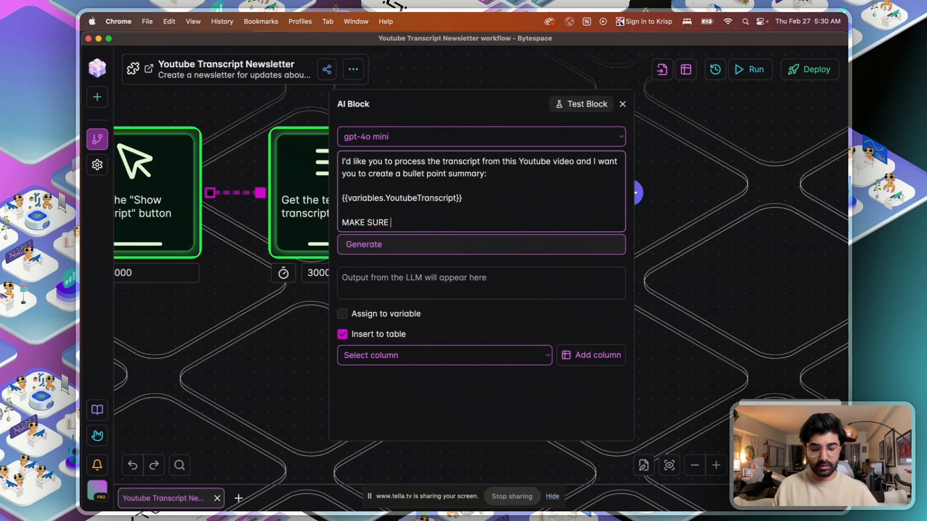
pyautogui.write('NOT')
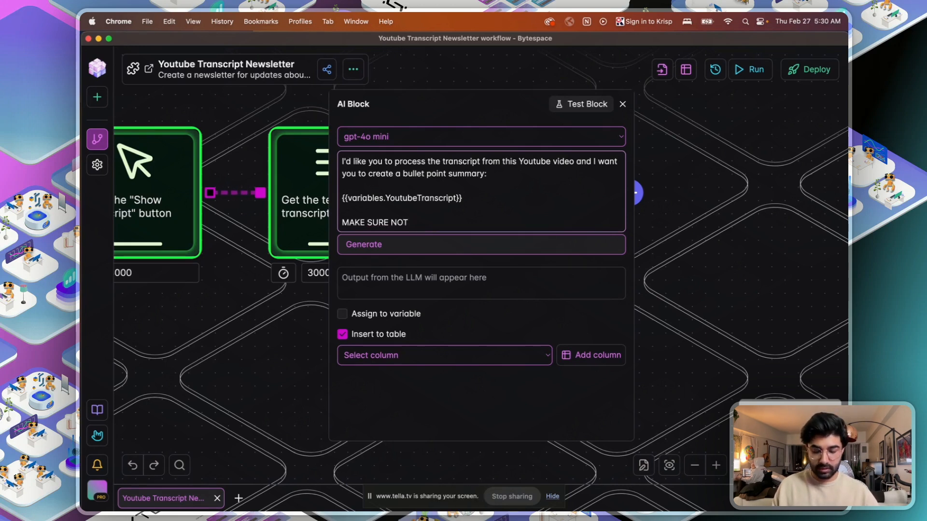
pyautogui.write(' OT TO USE ')
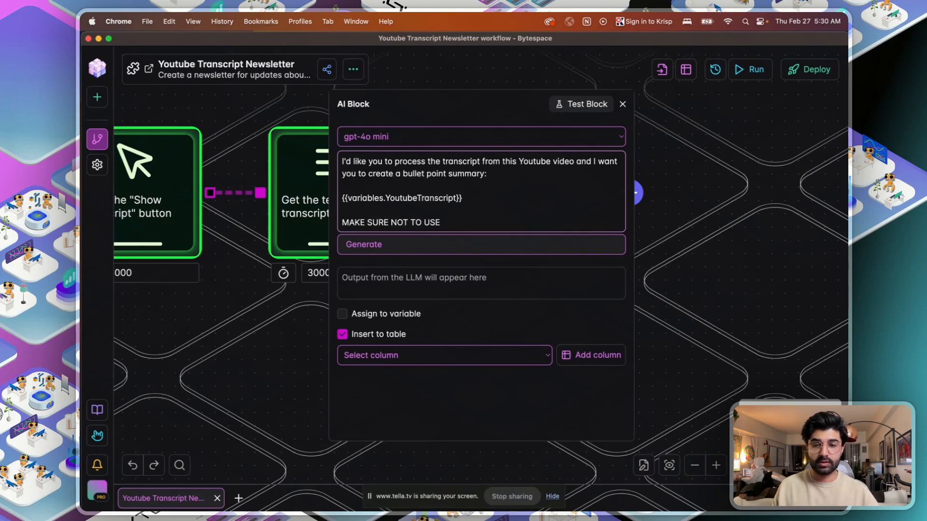
pyautogui.write('ANYMA')
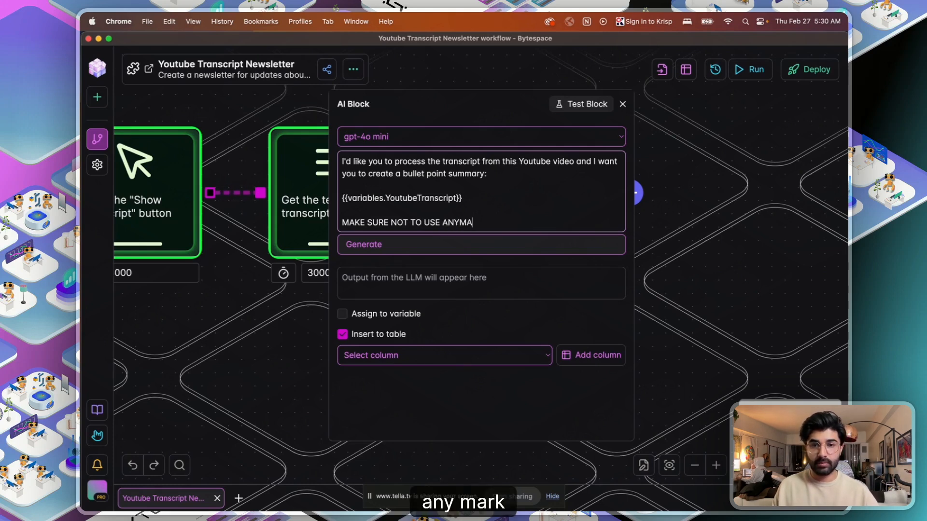
pyautogui.press('BackSpace')
pyautogui.press('BackSpace')
pyautogui.write(' MARKDOWN')
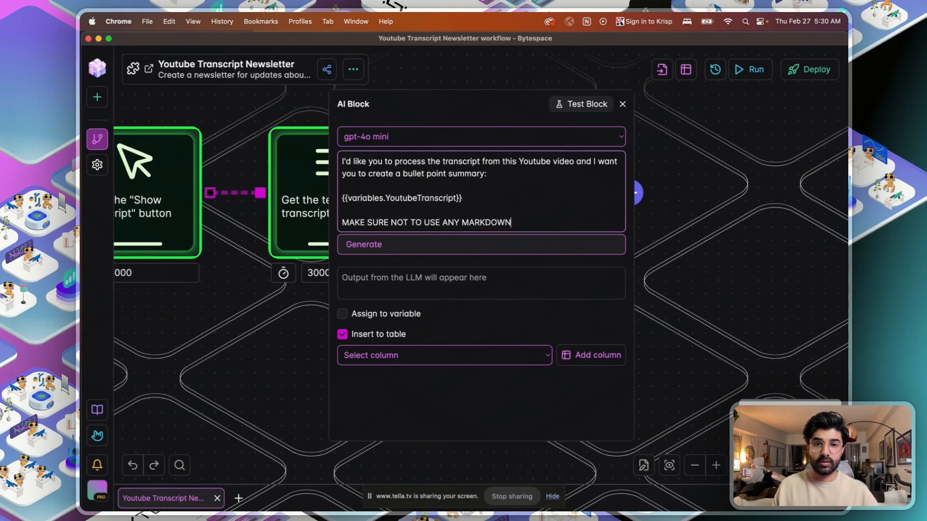
pyautogui.write('Sy')
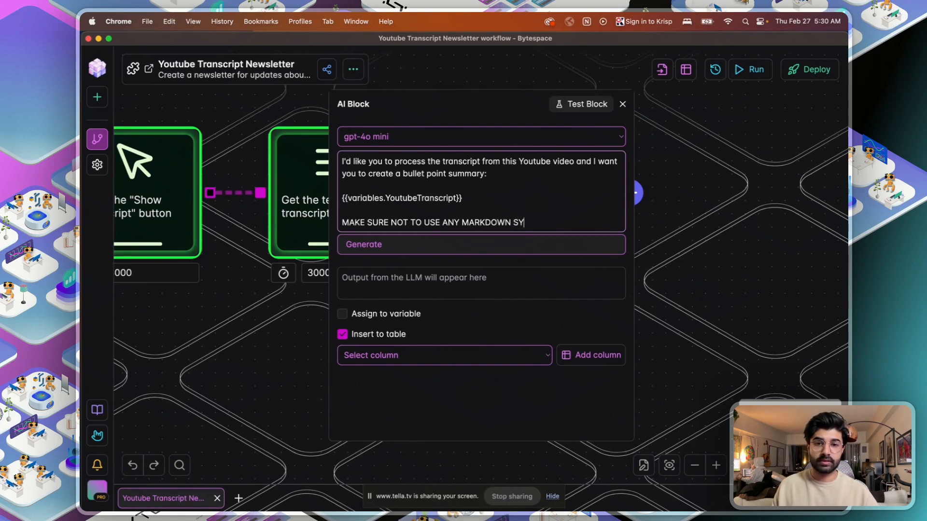
pyautogui.write('NTAX IN YOUR OUtPUT.')
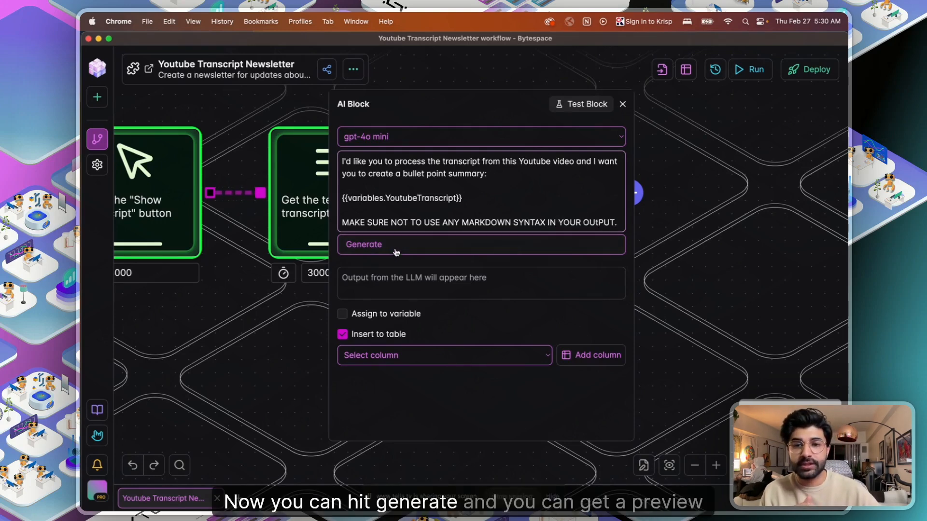
# - Generate the AI block's bullet-point summary of the transcript and review it
pyautogui.click(426, 245)
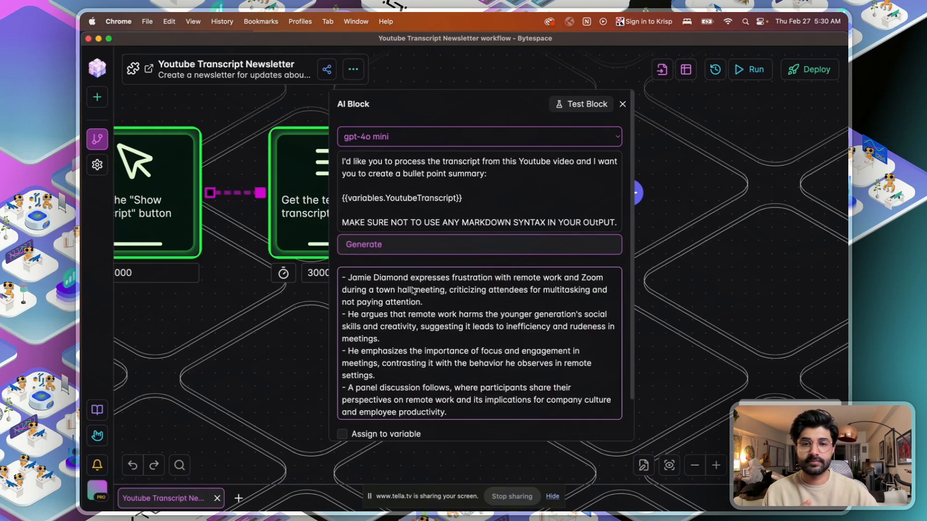
pyautogui.scroll(-5, 415, 292)
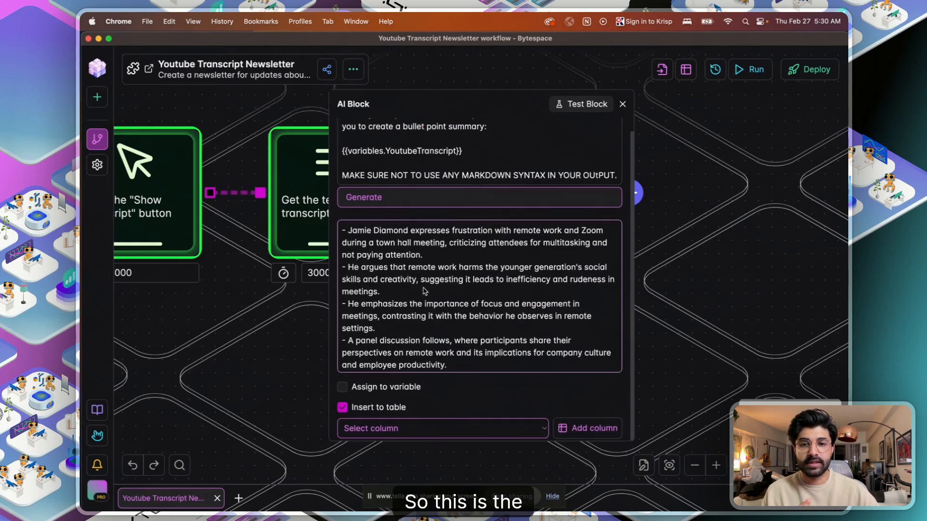
pyautogui.scroll(-5, 423, 298)
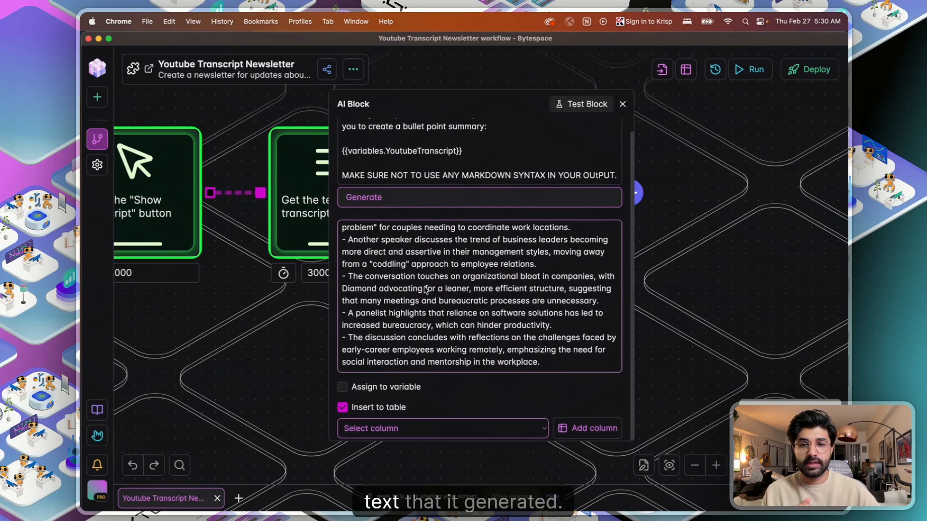
pyautogui.scroll(10, 425, 289)
pyautogui.scroll(2, 505, 424)
pyautogui.scroll(-2, 505, 424)
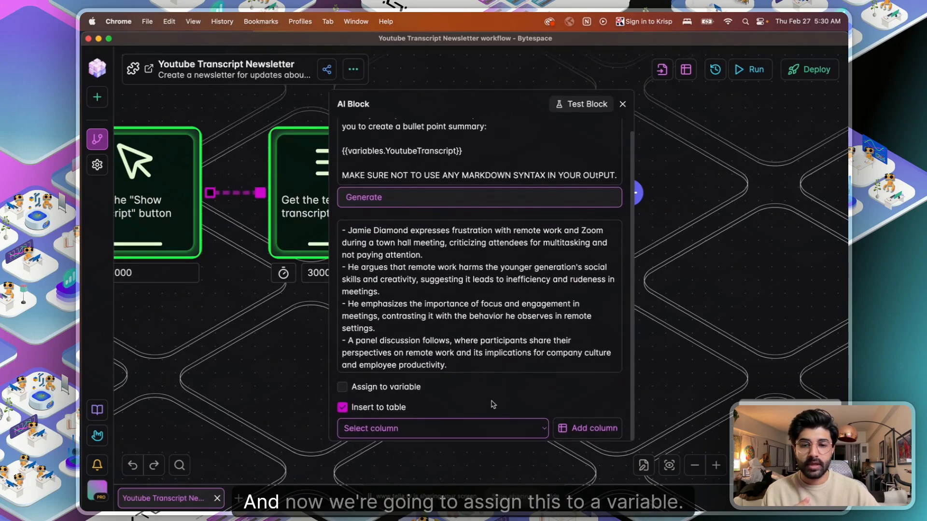
# - Save the output to variable EmailNewsletterContent, turn off Insert to table, and close the panel
pyautogui.click(343, 387)
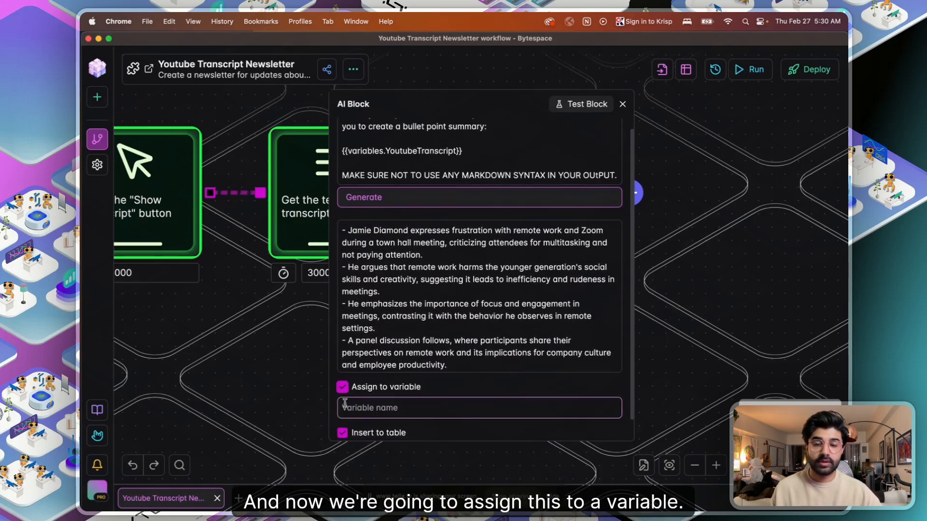
pyautogui.click(404, 406)
pyautogui.write('EmailN')
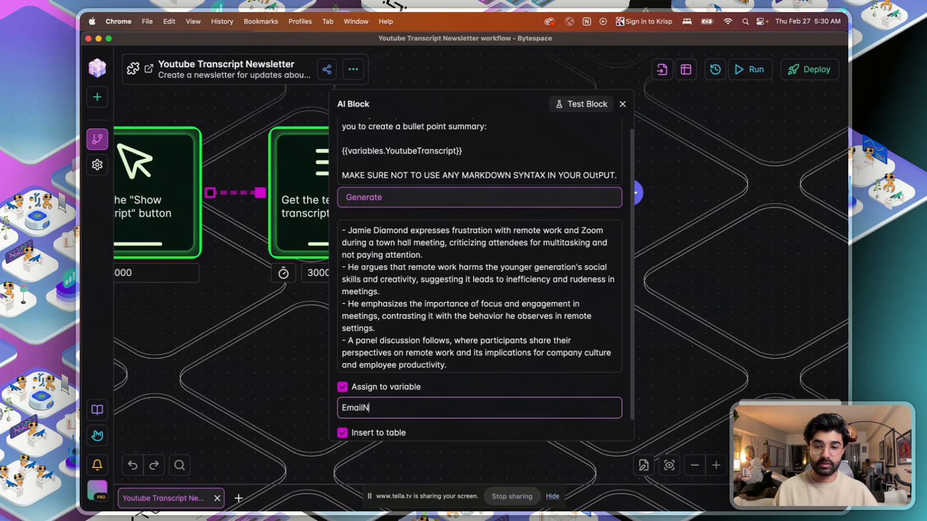
pyautogui.write('etw')
pyautogui.write('l')
pyautogui.press('BackSpace')
pyautogui.press('BackSpace')
pyautogui.press('BackSpace')
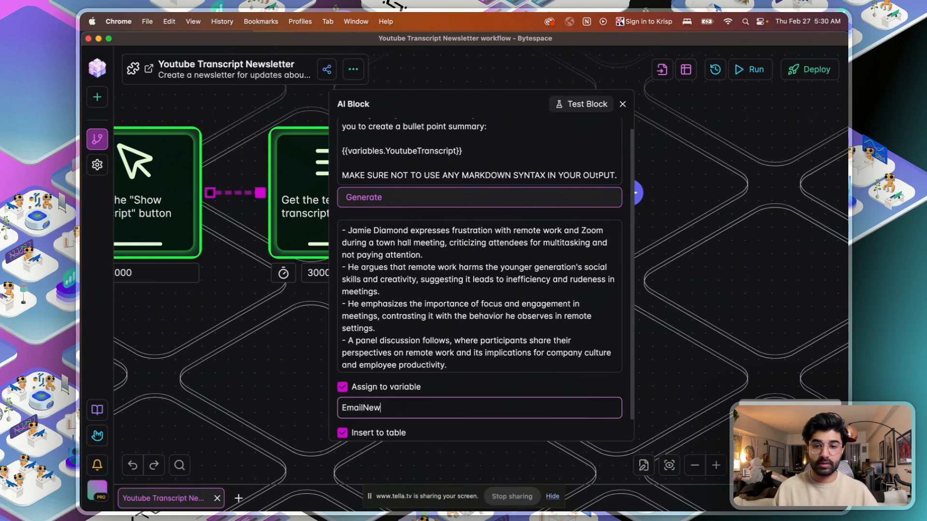
pyautogui.write('wsletterCONEN')
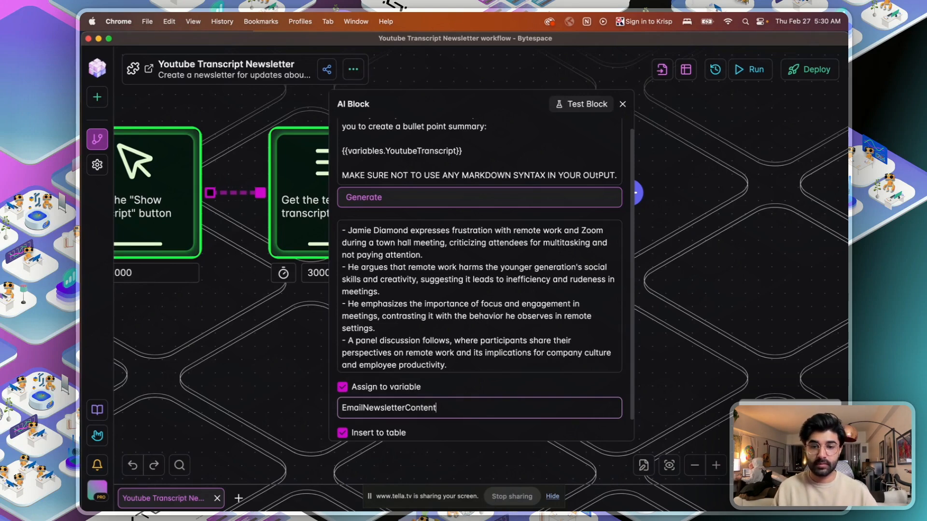
pyautogui.scroll(-5, 348, 343)
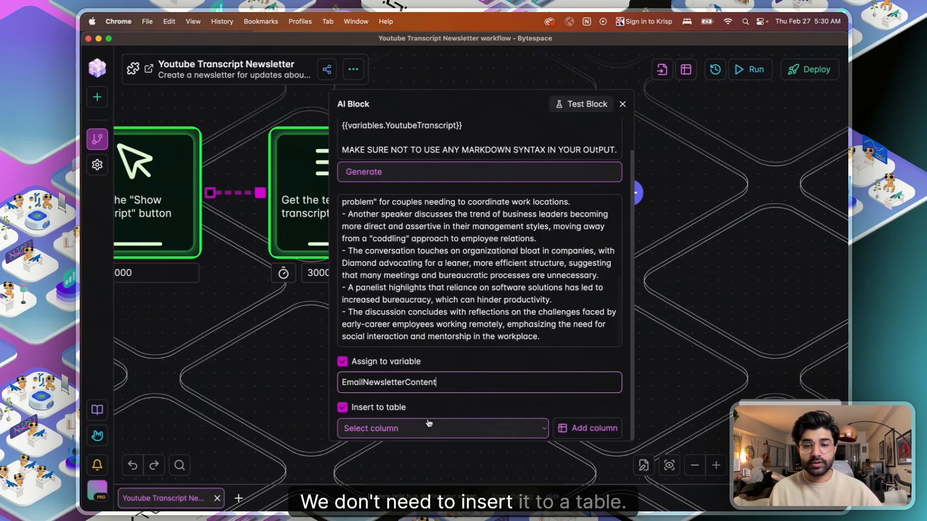
pyautogui.click(342, 407)
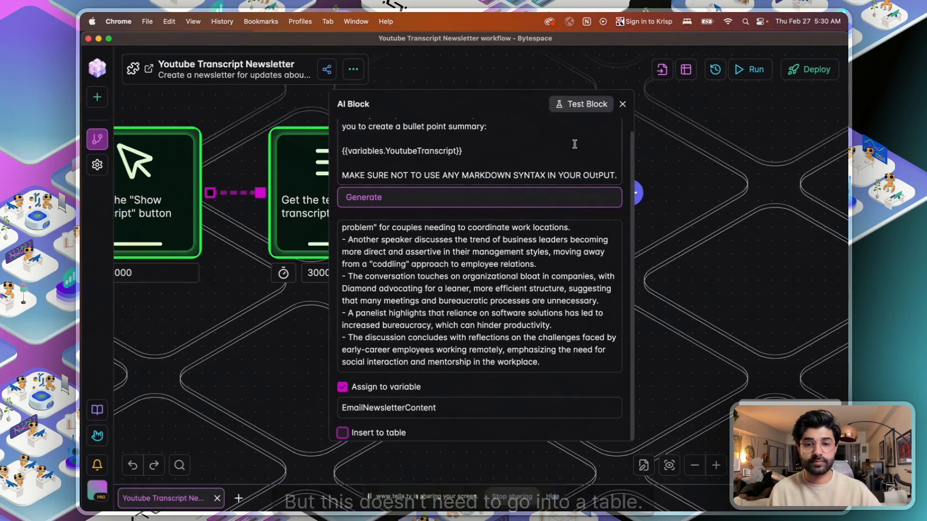
pyautogui.click(622, 104)
pyautogui.moveTo(689, 220); pyautogui.dragTo(569, 219)
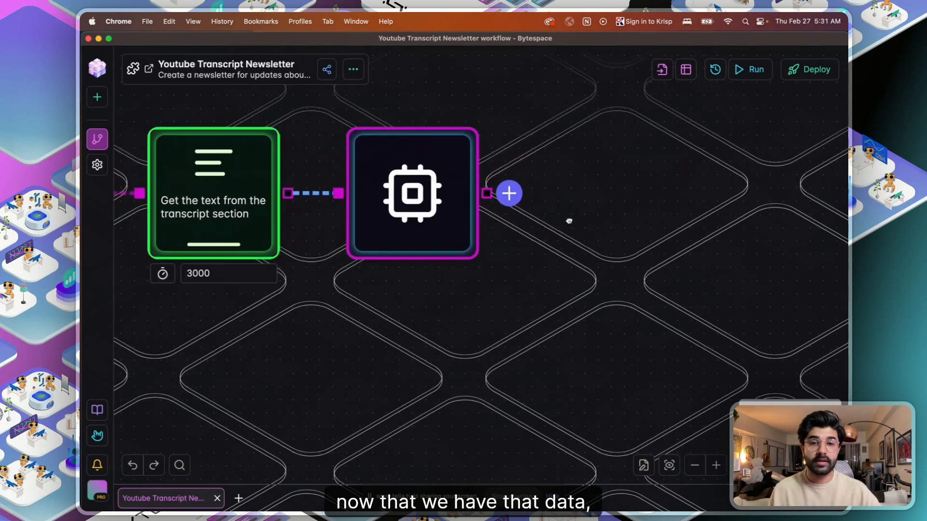
# - Add a Close Tab block described as 'Close the active tab' after the AI block
pyautogui.click(515, 203)
pyautogui.scroll(-5, 466, 369)
pyautogui.scroll(3, 461, 362)
pyautogui.scroll(-5, 459, 359)
pyautogui.scroll(4, 462, 357)
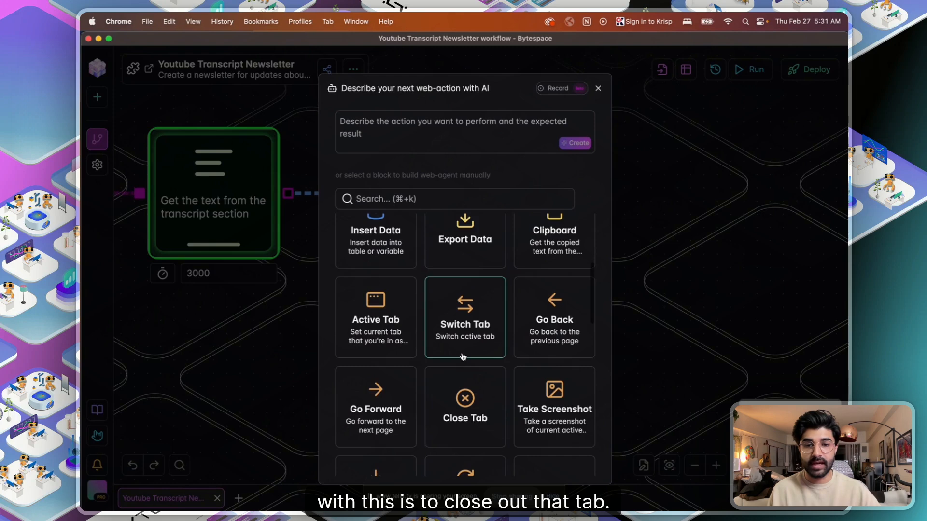
pyautogui.click(471, 417)
pyautogui.click(410, 154)
pyautogui.write('Clsoe the')
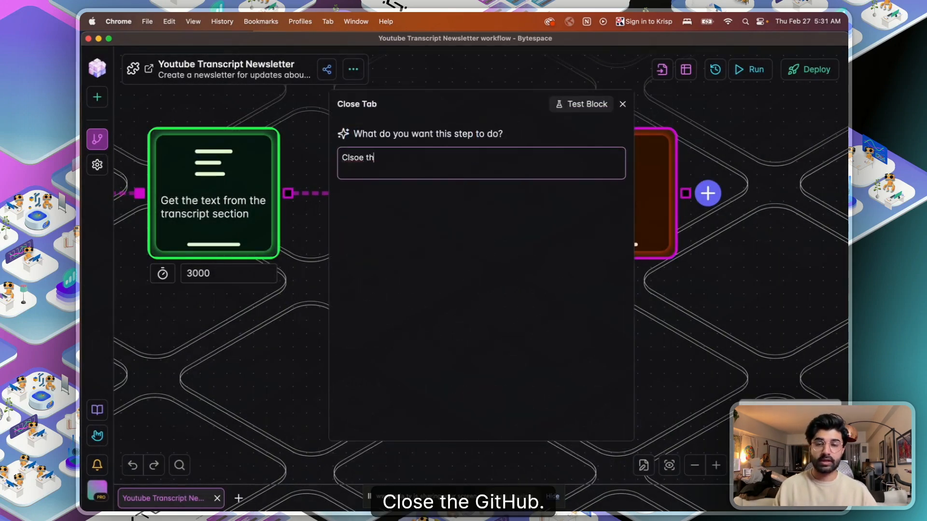
pyautogui.press('BackSpace')
pyautogui.press('BackSpace')
pyautogui.write('os')
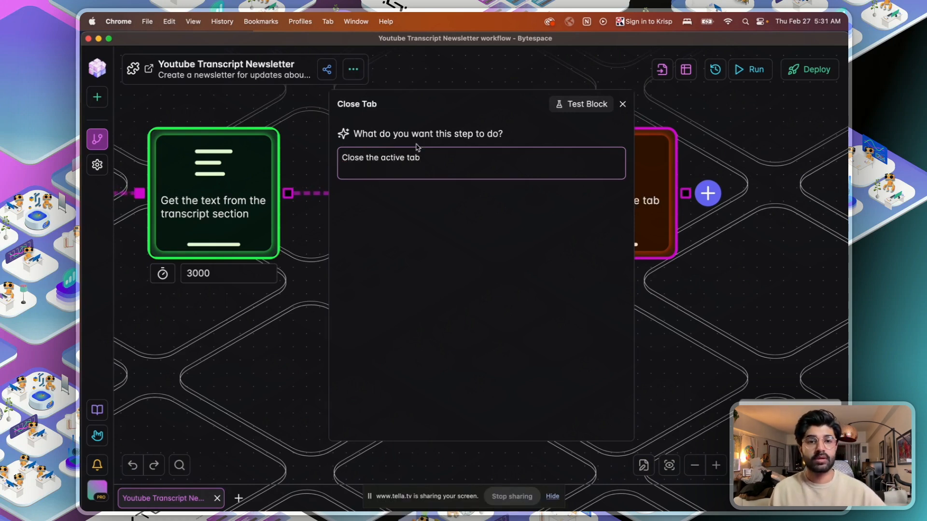
pyautogui.click(623, 104)
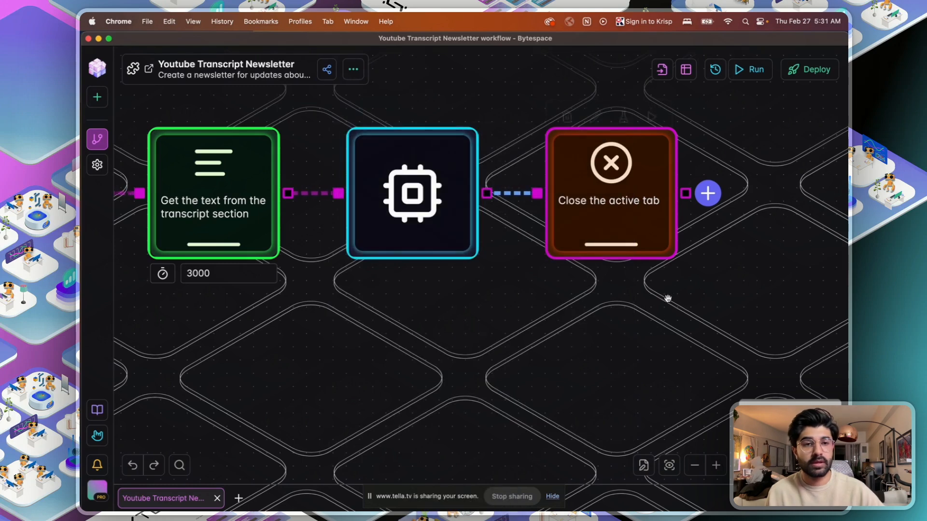
pyautogui.moveTo(651, 327); pyautogui.dragTo(703, 261)
pyautogui.scroll(-8, 703, 261)
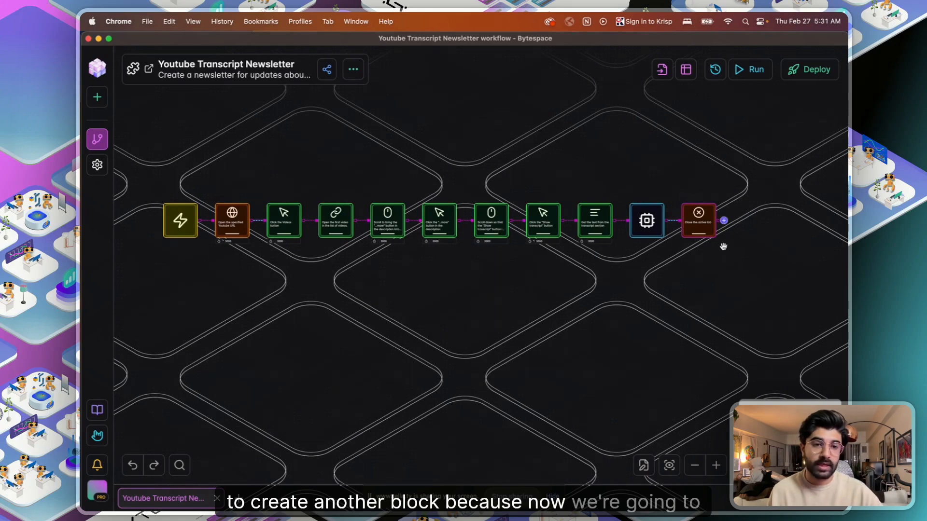
pyautogui.click(724, 221)
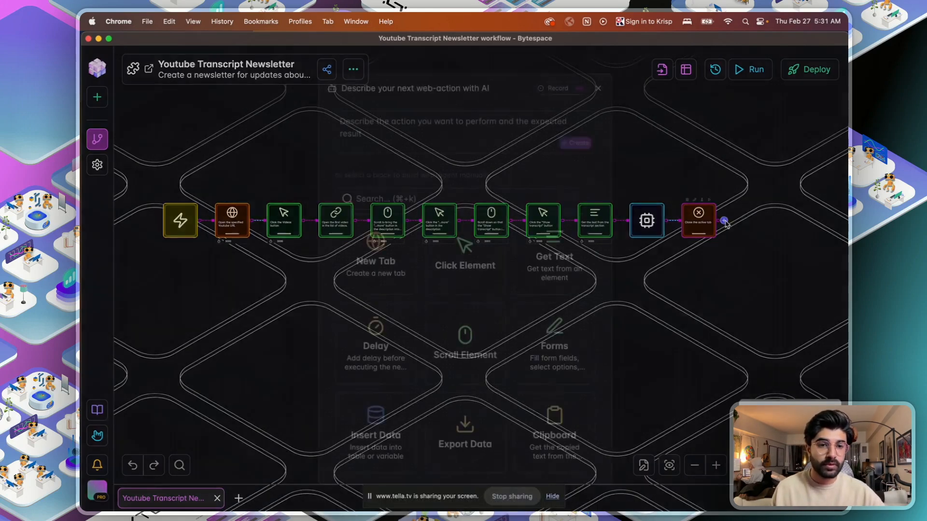
pyautogui.write('Open ')
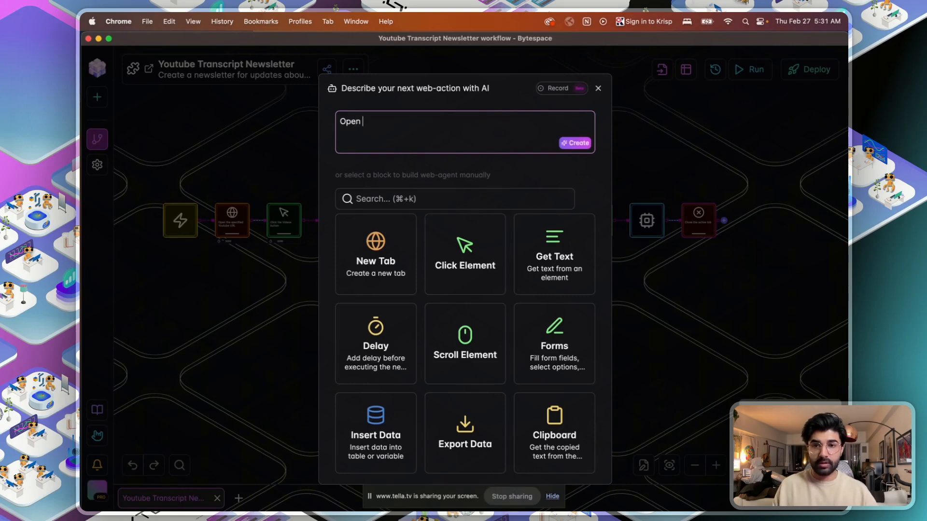
pyautogui.write('gmai')
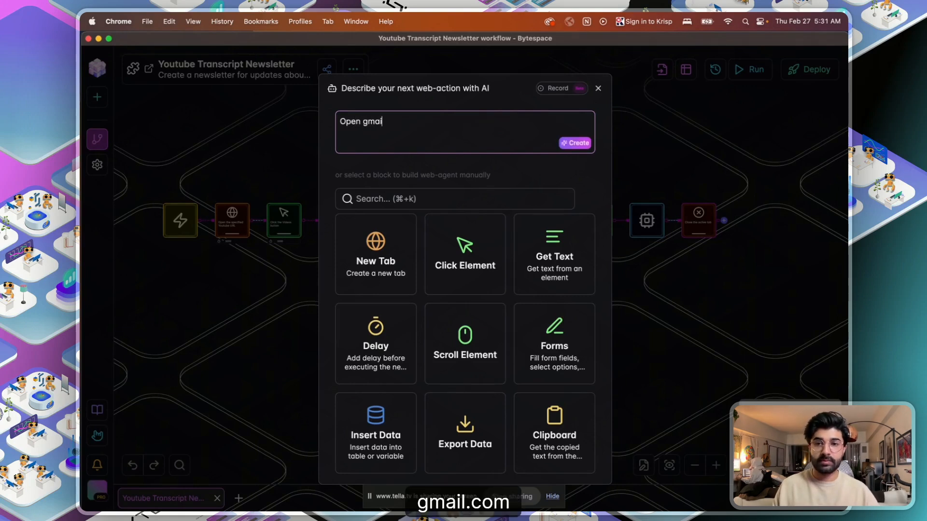
pyautogui.press('BackSpace')
pyautogui.press('BackSpace')
pyautogui.press('BackSpace')
pyautogui.press('BackSpace')
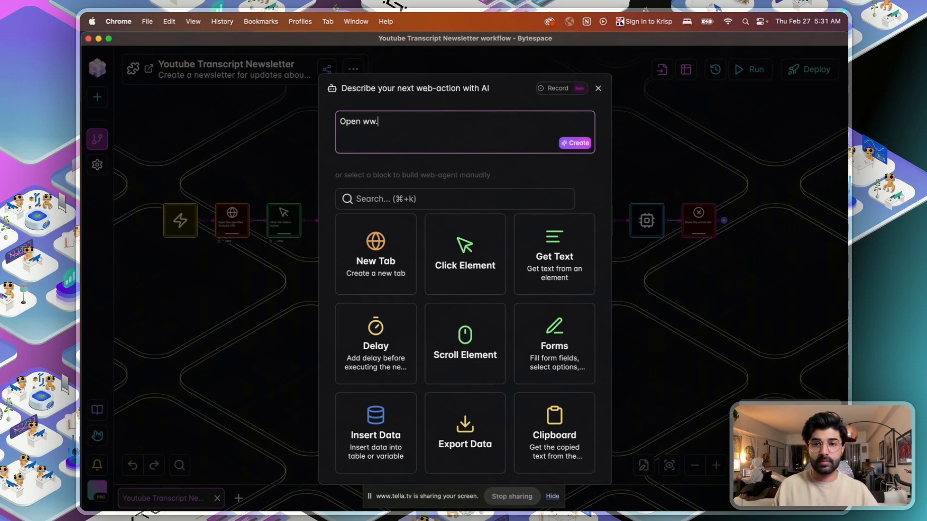
pyautogui.write('www.gmail.com')
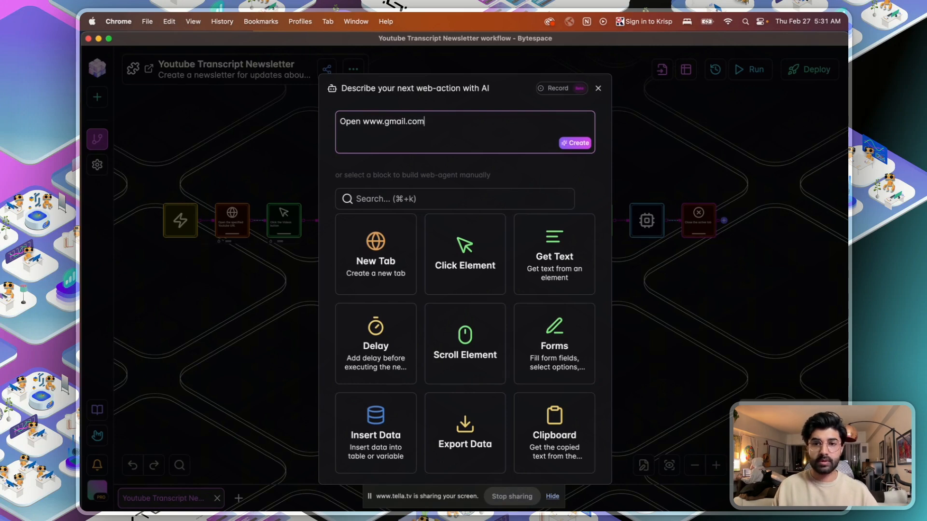
pyautogui.write(' in a new tab')
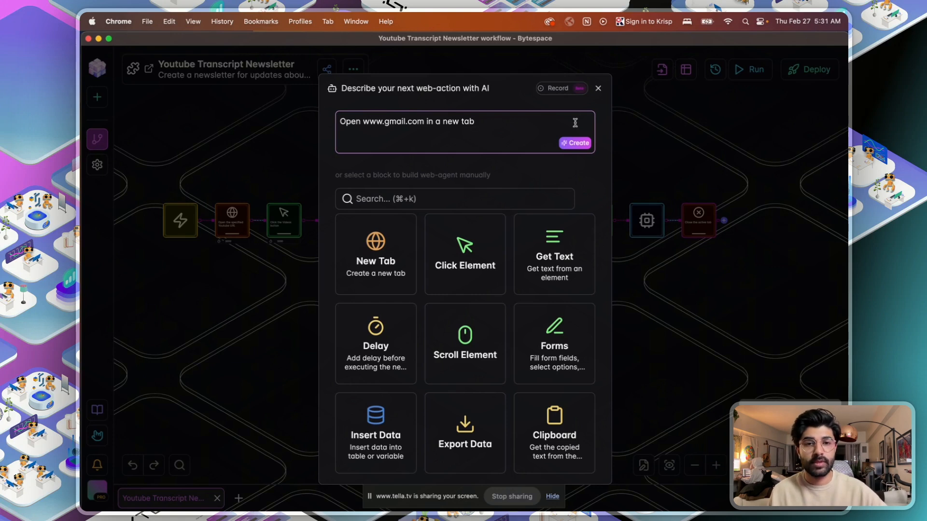
pyautogui.click(576, 143)
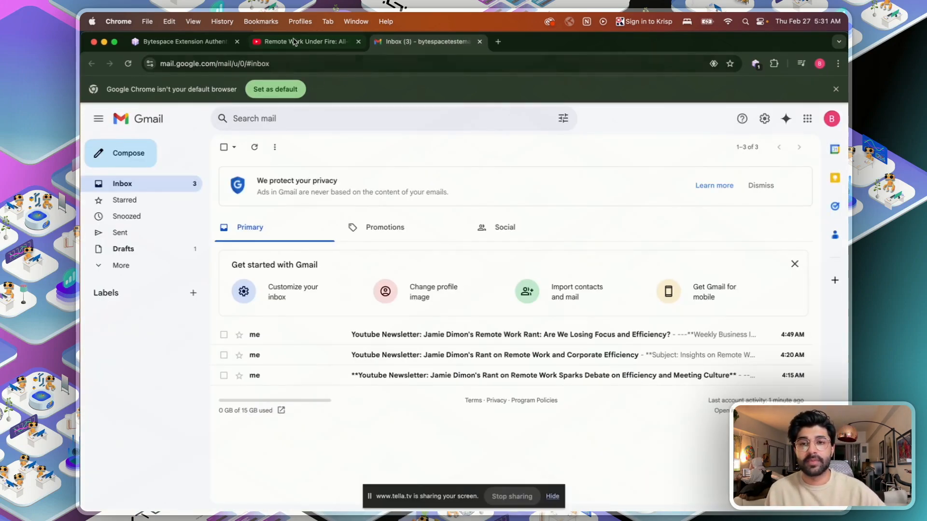
# - Close the YouTube video tab and switch back to the Bytespace window
pyautogui.click(357, 42)
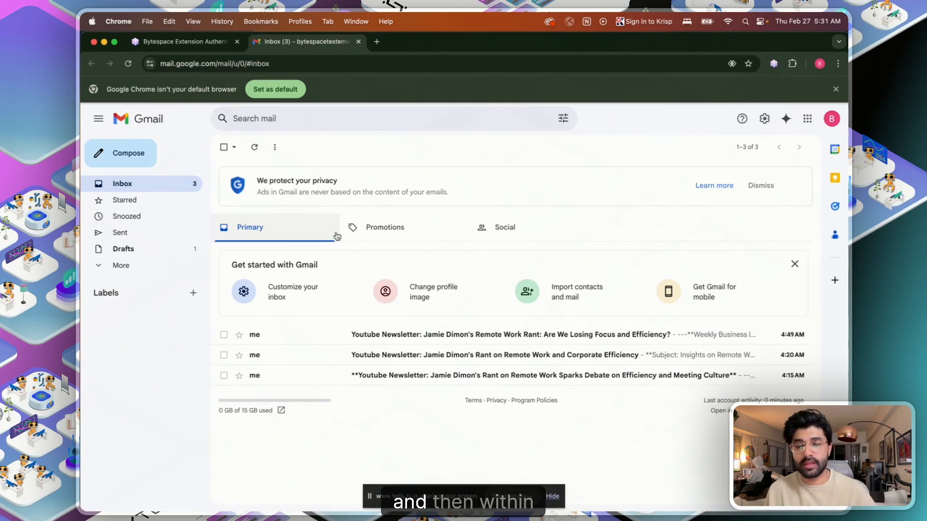
pyautogui.hotkey('ctrl', 'Up')
pyautogui.click(338, 289)
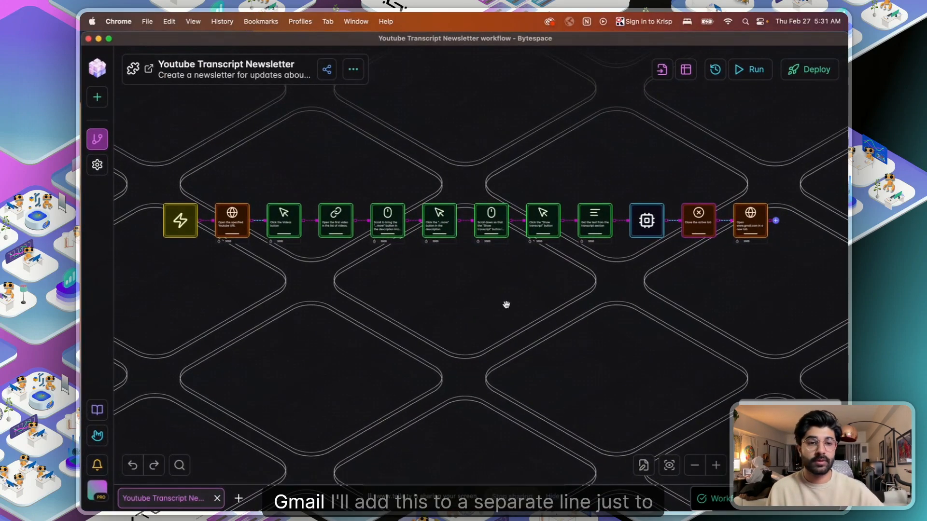
# - Move the Gmail step onto a second row and place a 'Sending GMAIL newsletter' note beside it
pyautogui.moveTo(760, 222); pyautogui.dragTo(188, 328)
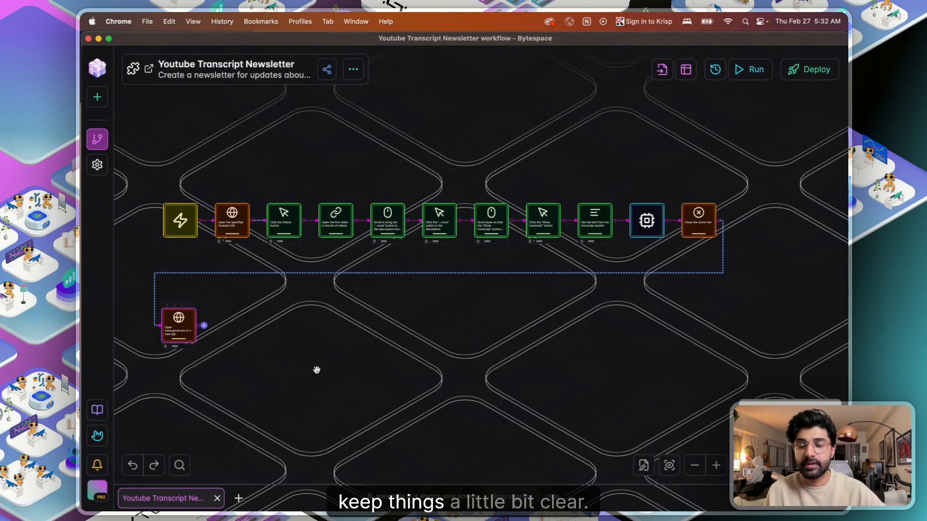
pyautogui.moveTo(317, 370); pyautogui.dragTo(438, 359)
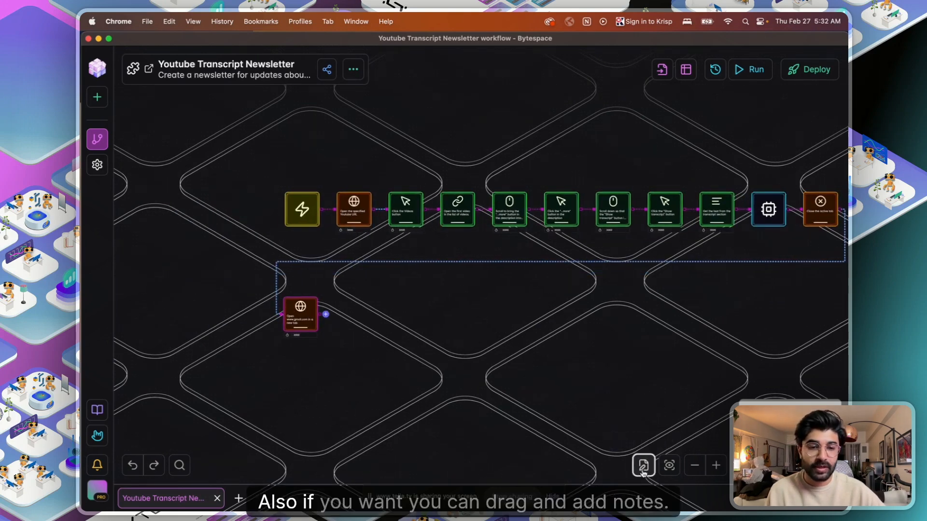
pyautogui.moveTo(640, 467); pyautogui.dragTo(214, 354)
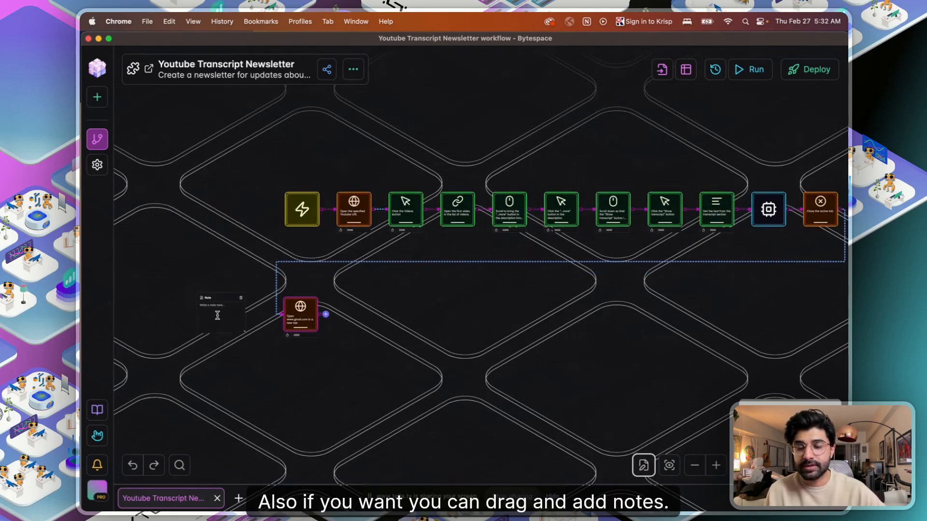
pyautogui.scroll(3, 221, 310)
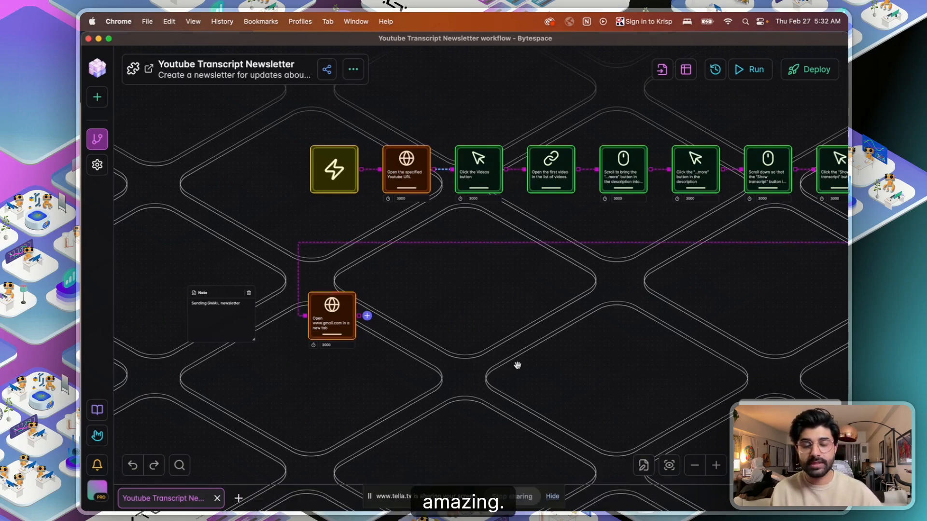
pyautogui.hotkey('ctrl', 'Up')
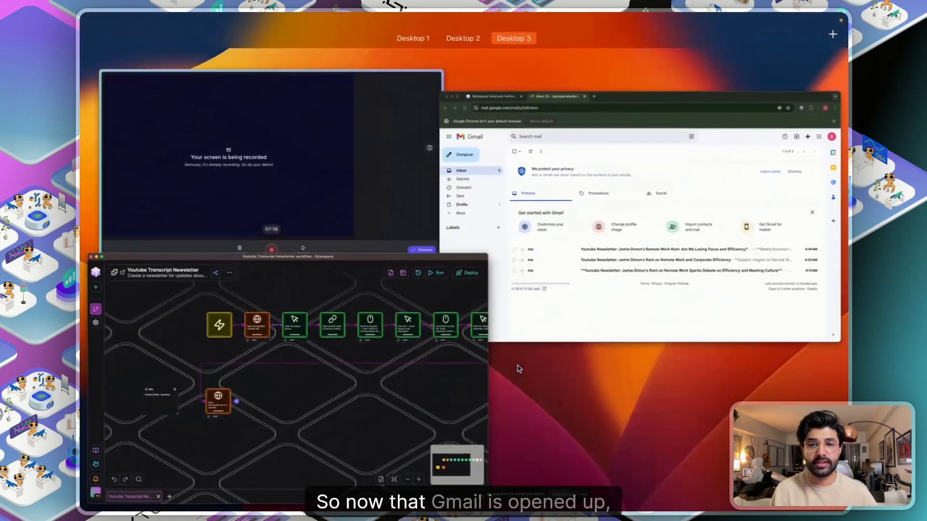
pyautogui.click(580, 252)
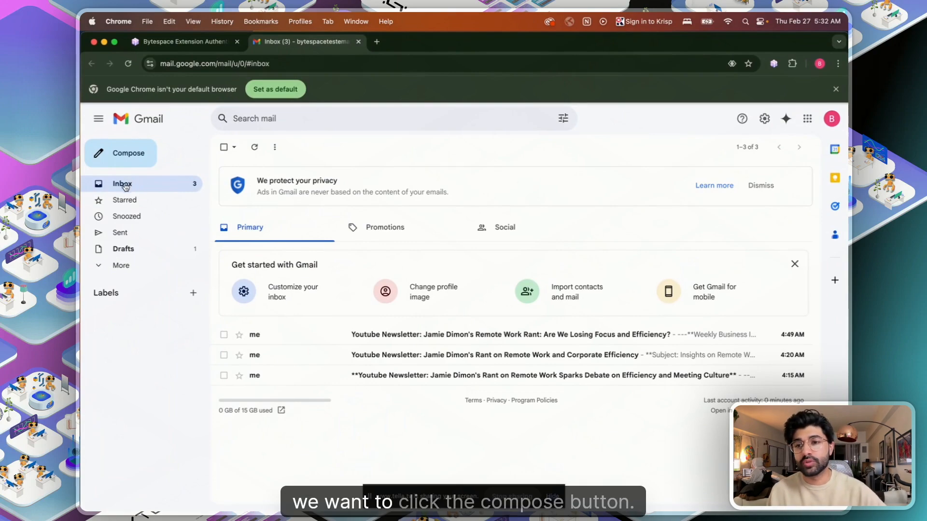
pyautogui.hotkey('ctrl', 'Up')
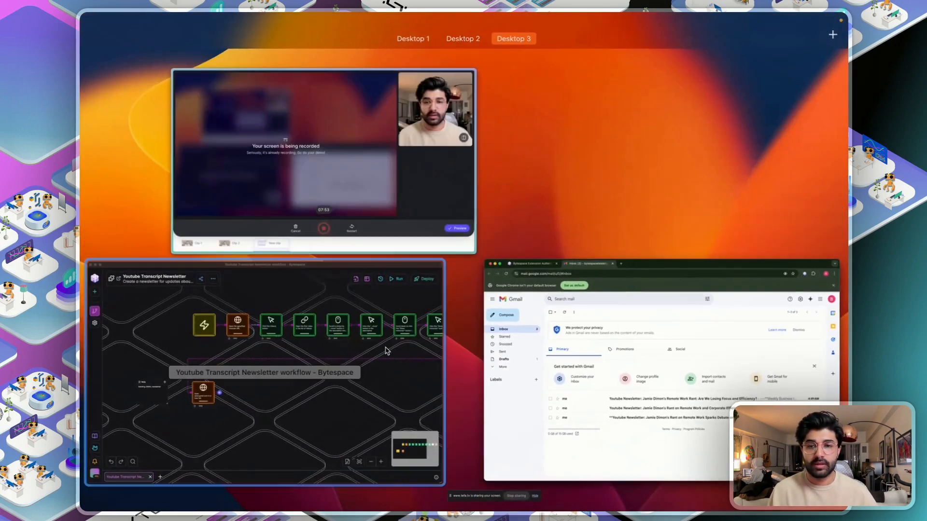
pyautogui.click(358, 352)
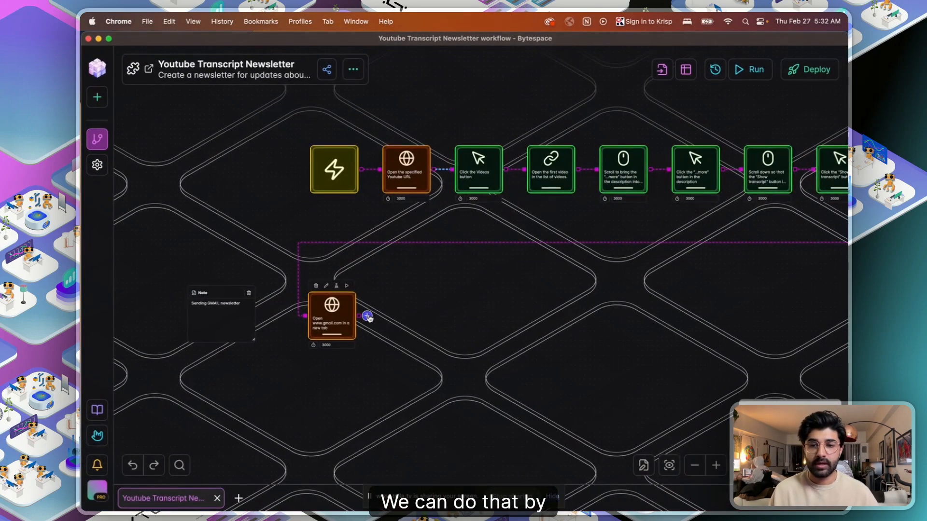
# - Add an AI step 'Click the "Compose" button' after the Gmail step, then begin the next step
pyautogui.click(367, 316)
pyautogui.click(414, 136)
pyautogui.write('Click the "Comp')
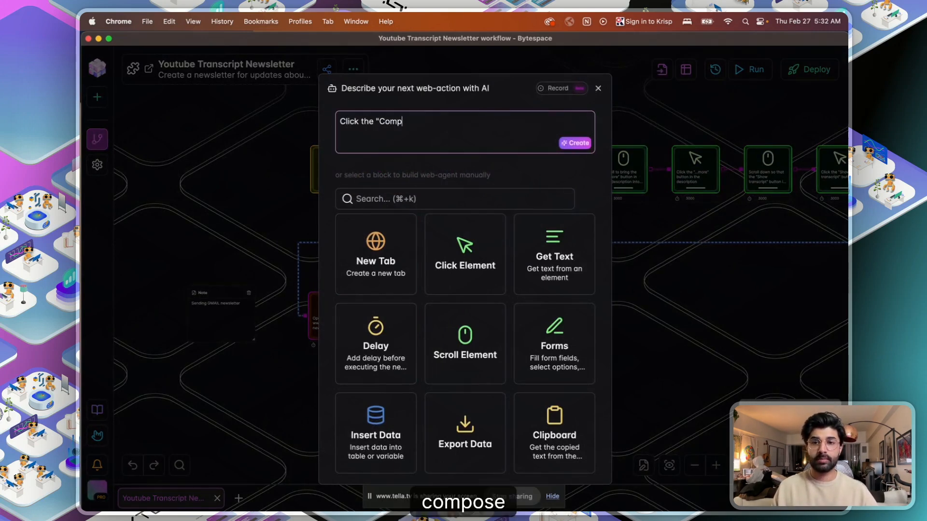
pyautogui.press('BackSpace')
pyautogui.press('BackSpace')
pyautogui.press('BackSpace')
pyautogui.press('BackSpace')
pyautogui.write('ose" button')
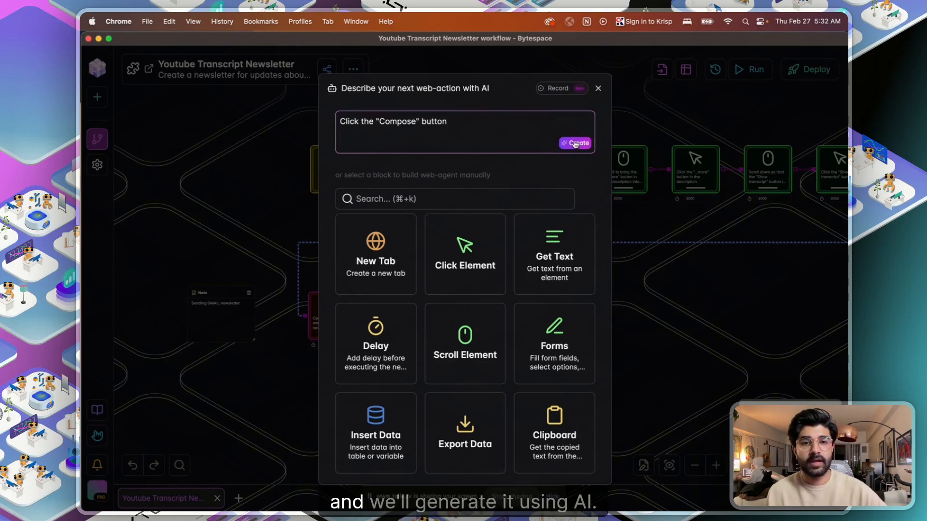
pyautogui.click(575, 143)
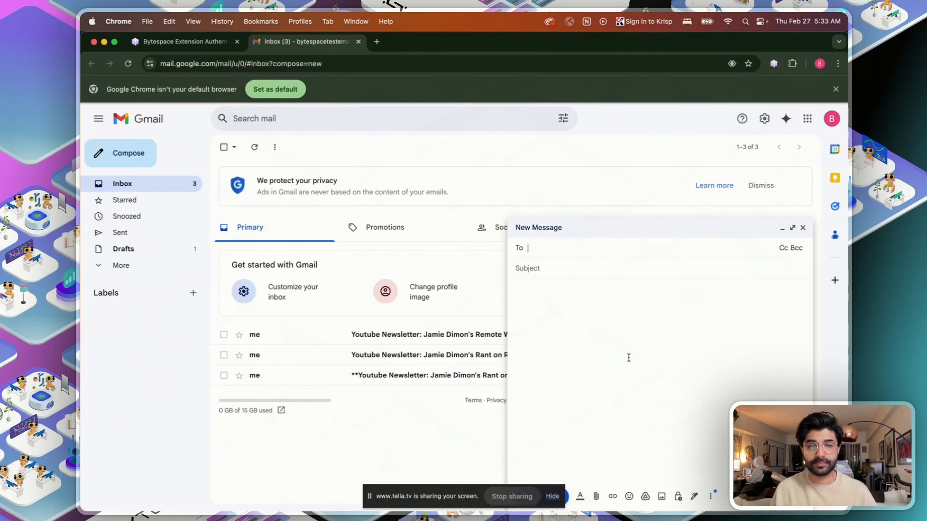
pyautogui.hotkey('ctrl', 'Up')
pyautogui.click(374, 396)
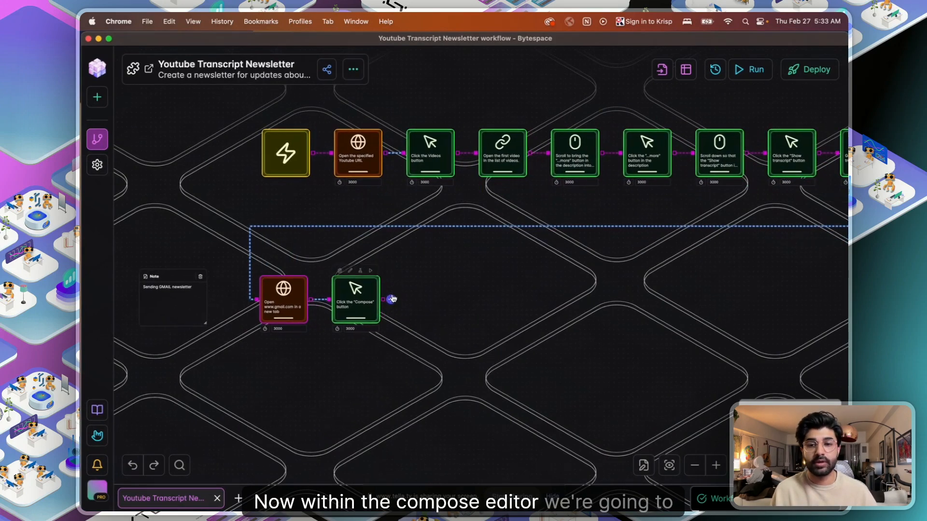
pyautogui.click(398, 303)
# - Create an AI 'Type in' step for the recipient's e-mail address, then switch to Gmail
pyautogui.click(439, 126)
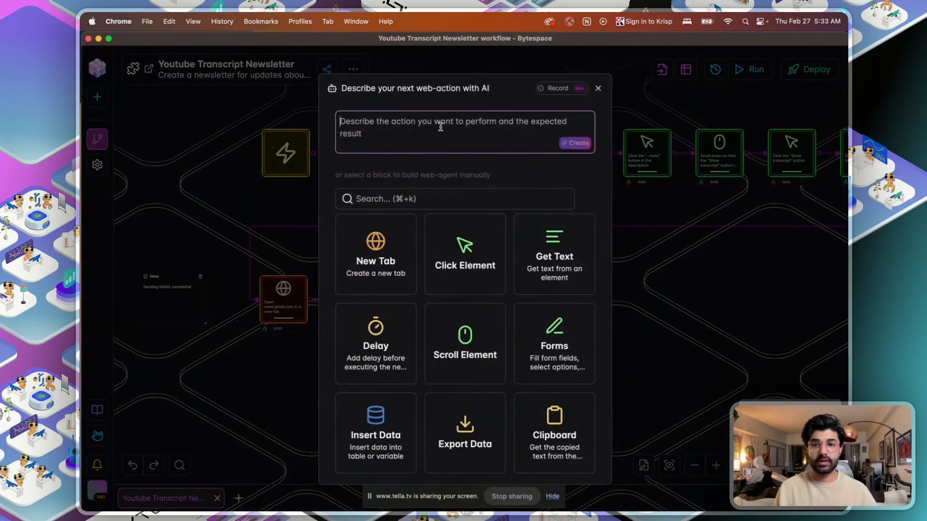
pyautogui.write('Type in ')
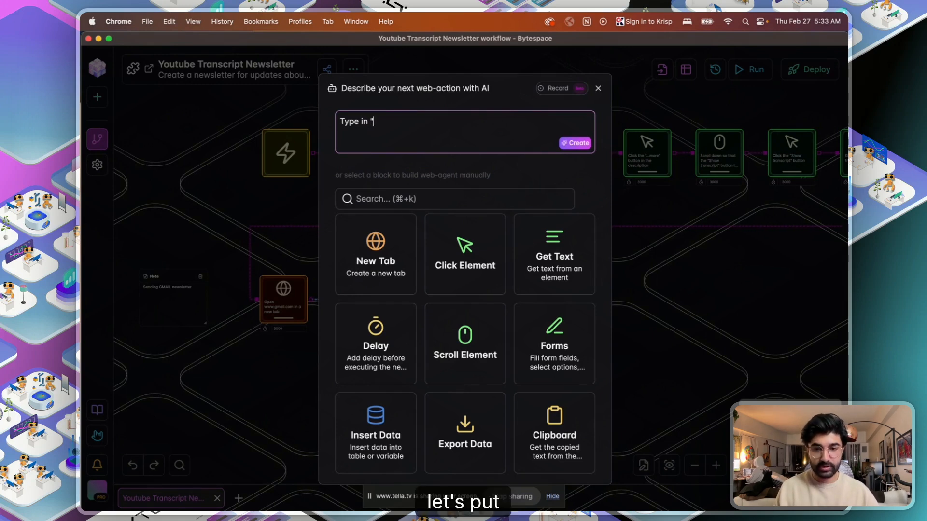
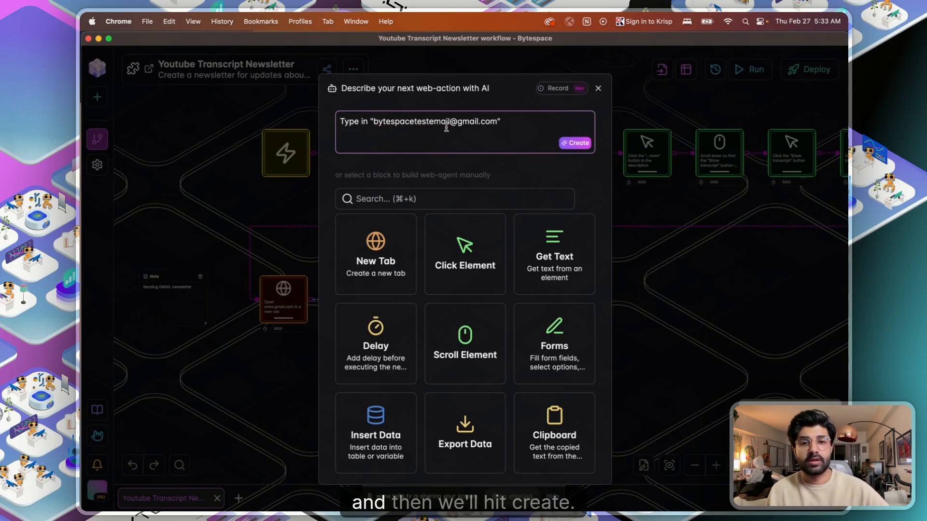
pyautogui.click(574, 142)
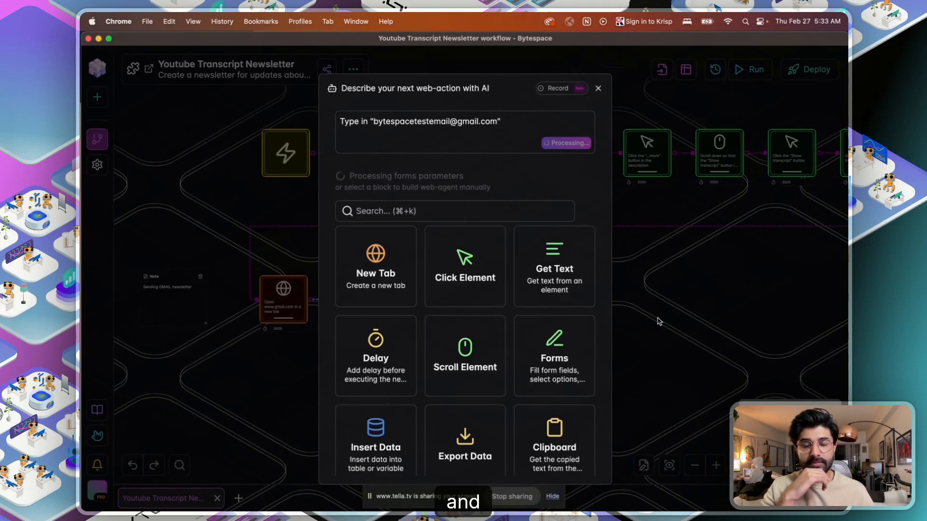
pyautogui.hotkey('ctrl', 'Up')
pyautogui.click(669, 290)
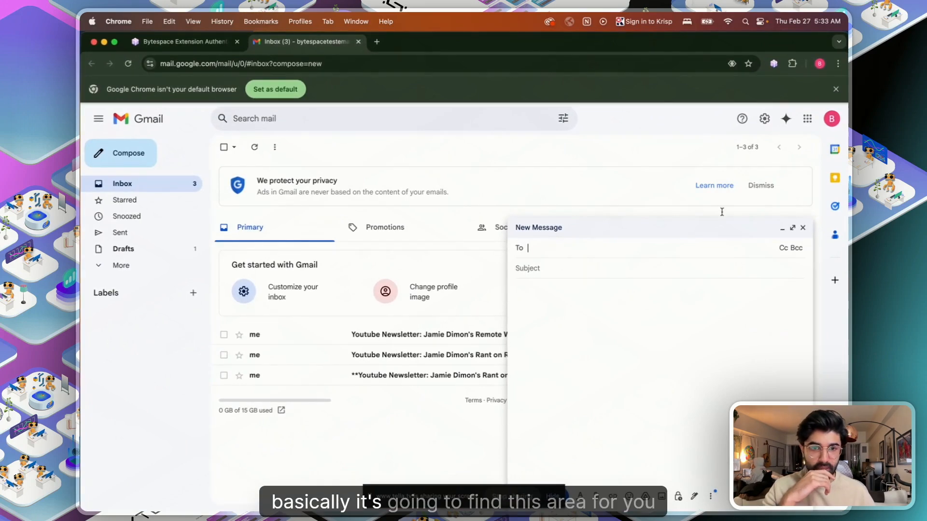
# - Fill Gmail's To field with the recipient's address, then return to the Bytespace workflow
pyautogui.hotkey('ctrl', 'Up')
pyautogui.click(367, 339)
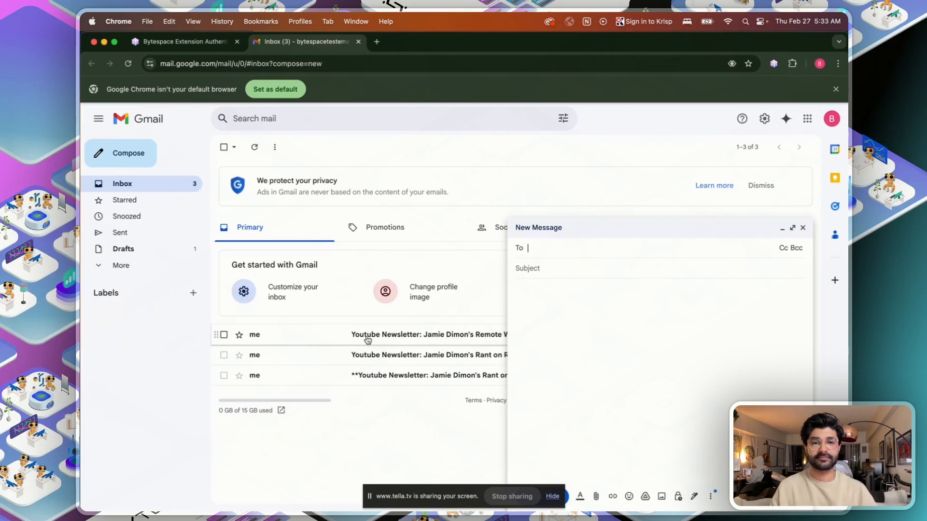
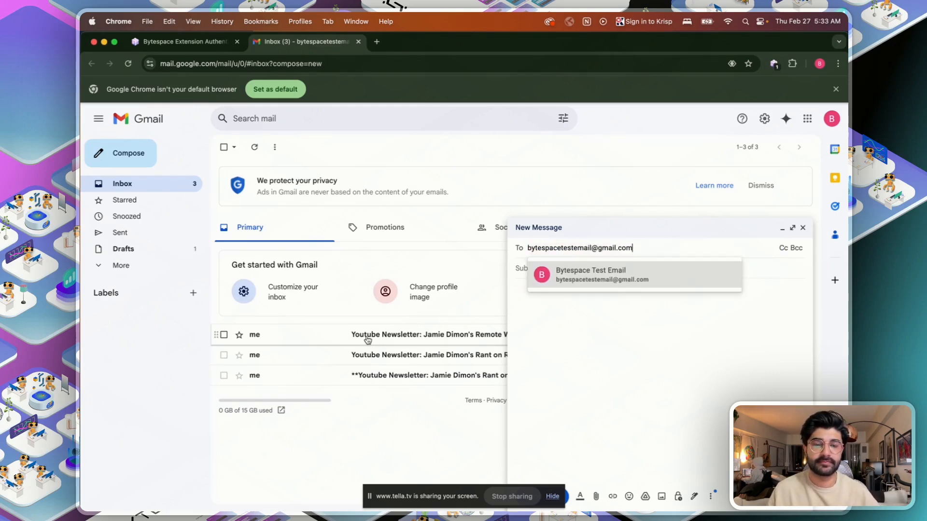
pyautogui.press('Tab')
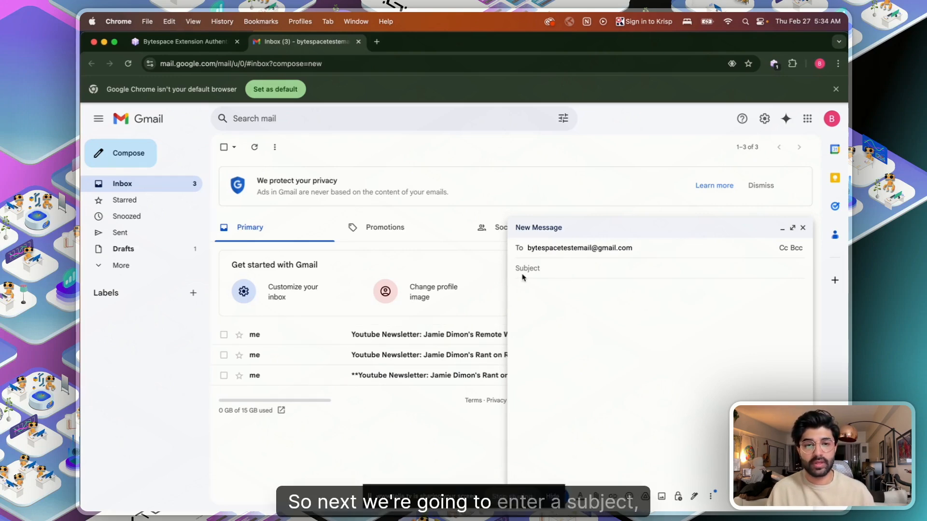
pyautogui.hotkey('ctrl', 'Up')
pyautogui.click(428, 325)
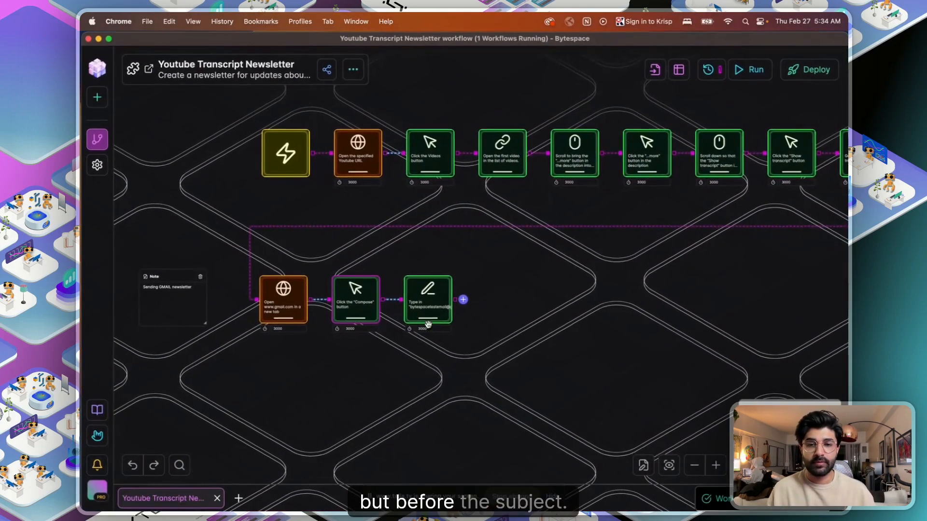
# - Add an AI block after the typing step that saves its output to the EmailSubject variable
pyautogui.moveTo(552, 343); pyautogui.dragTo(415, 310)
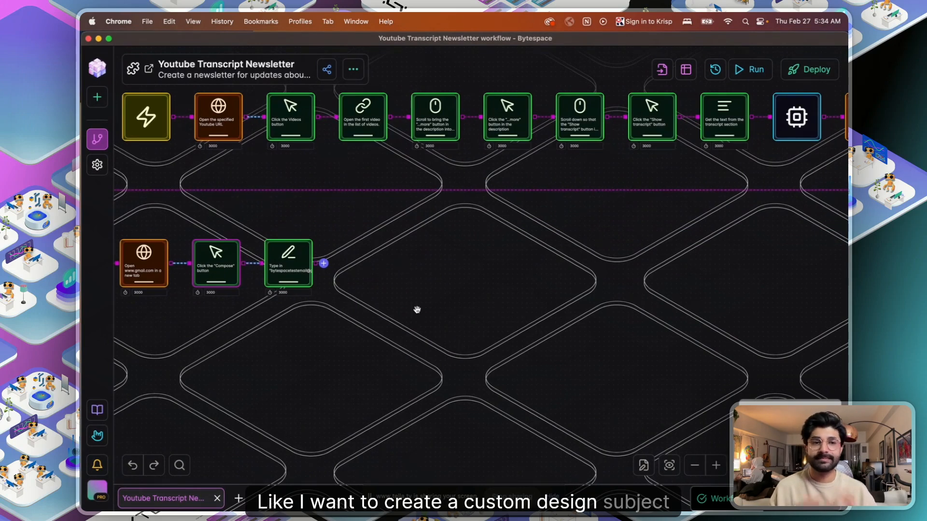
pyautogui.click(323, 265)
pyautogui.scroll(-5, 410, 420)
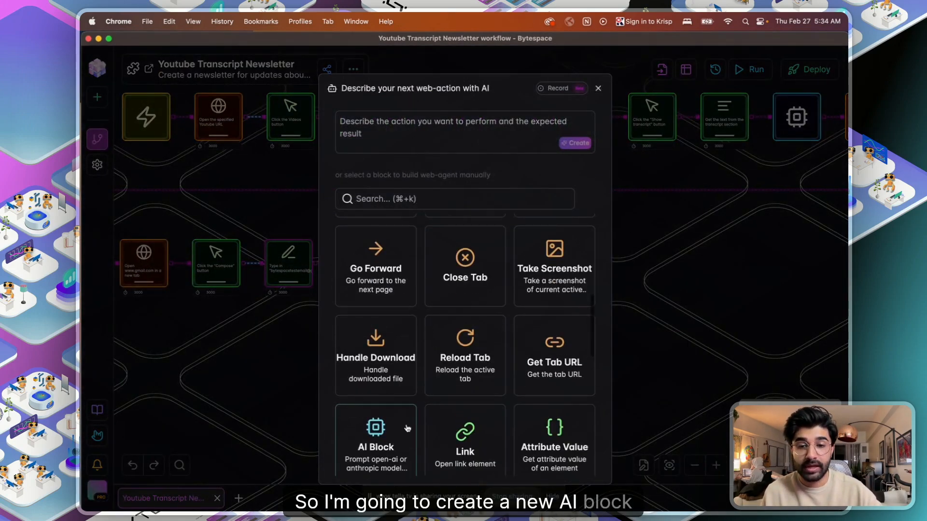
pyautogui.click(407, 428)
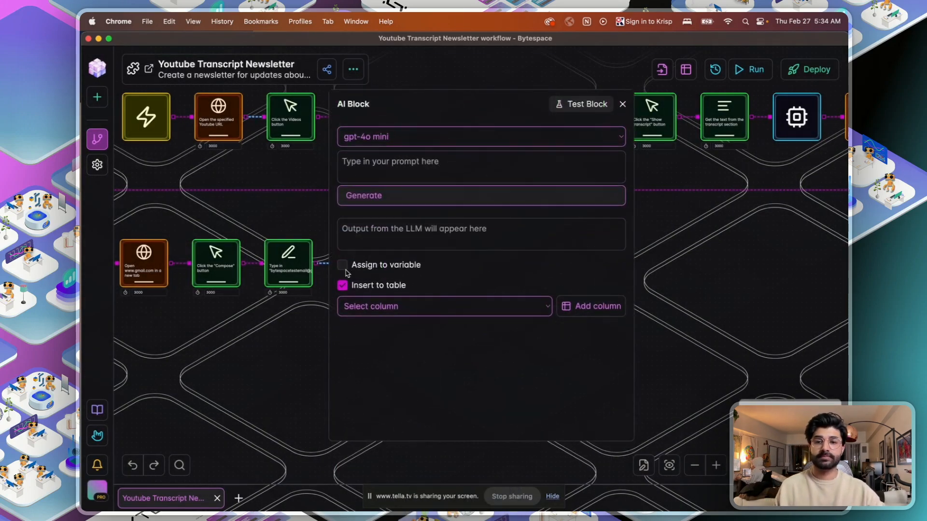
pyautogui.click(346, 269)
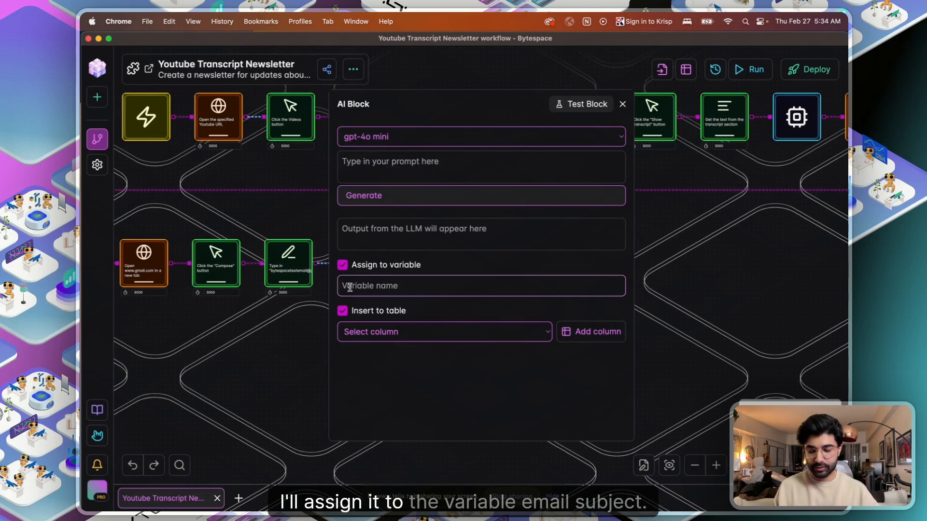
pyautogui.click(350, 288)
pyautogui.write('EmailSubject')
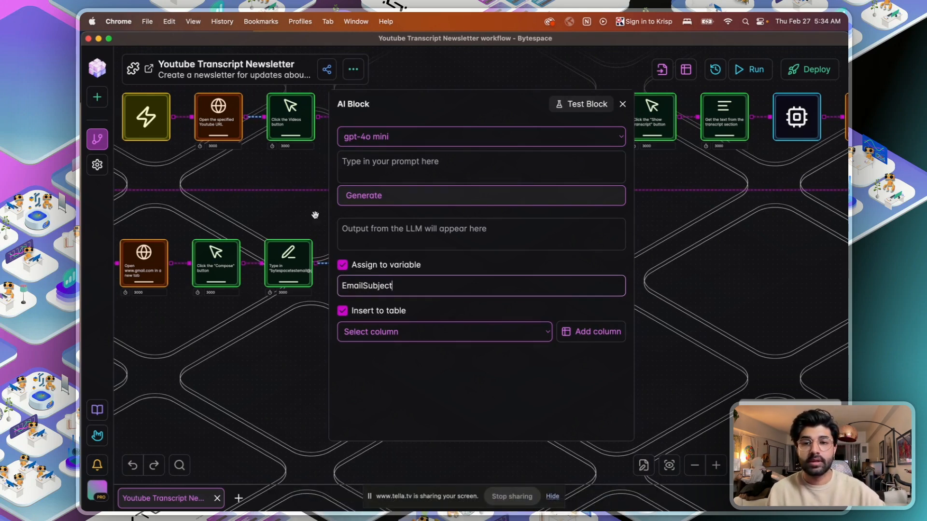
# - Prompt for a newsletter subject from {{variables.YoutubeTranscript}} with no markdown, untick Insert to table, and generate
pyautogui.click(373, 171)
pyautogui.write('Can you generate an e')
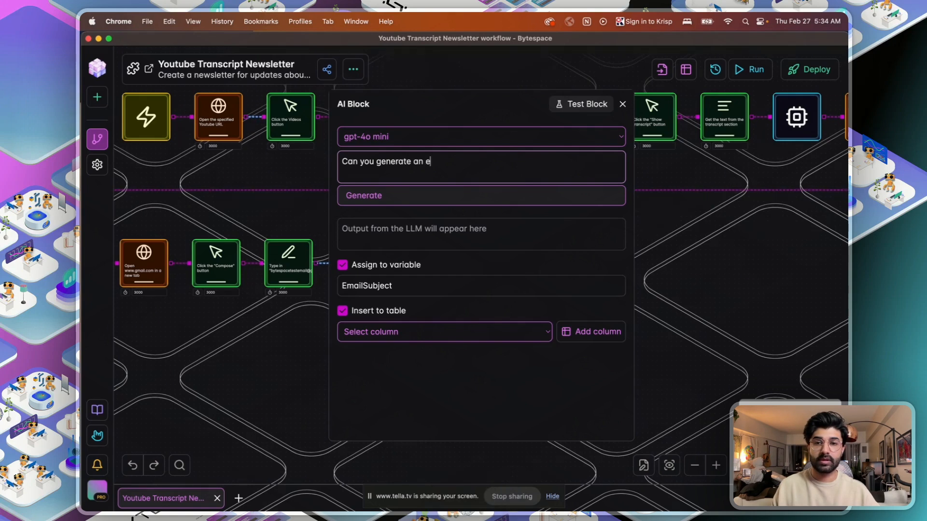
pyautogui.write('mail subject for my Newsletter email? Use the information from')
pyautogui.press('Return')
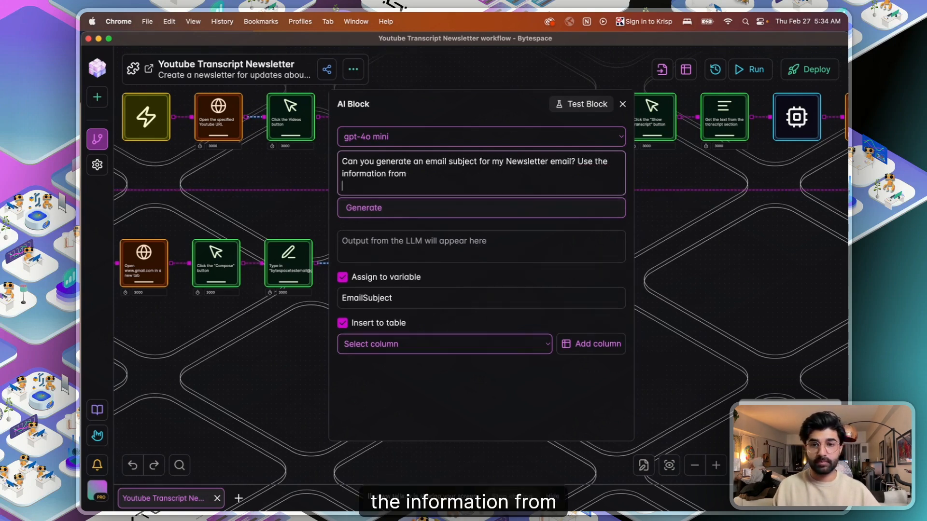
pyautogui.press('Return')
pyautogui.write('{{var')
pyautogui.press('BackSpace')
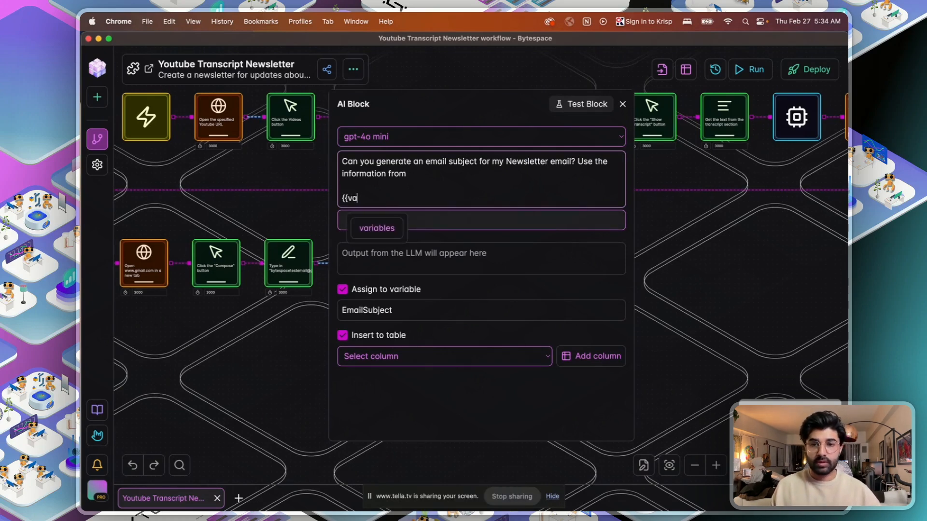
pyautogui.write('riables')
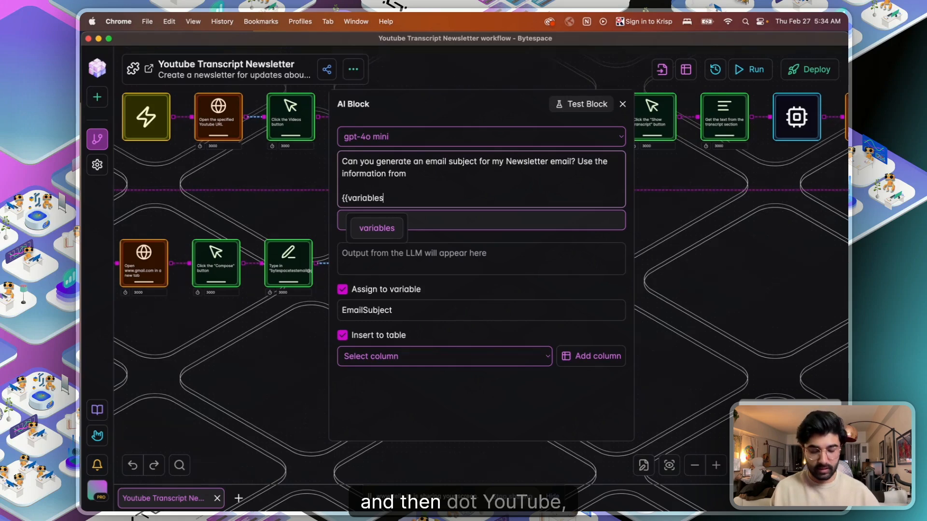
pyautogui.write('.')
pyautogui.press('Tab')
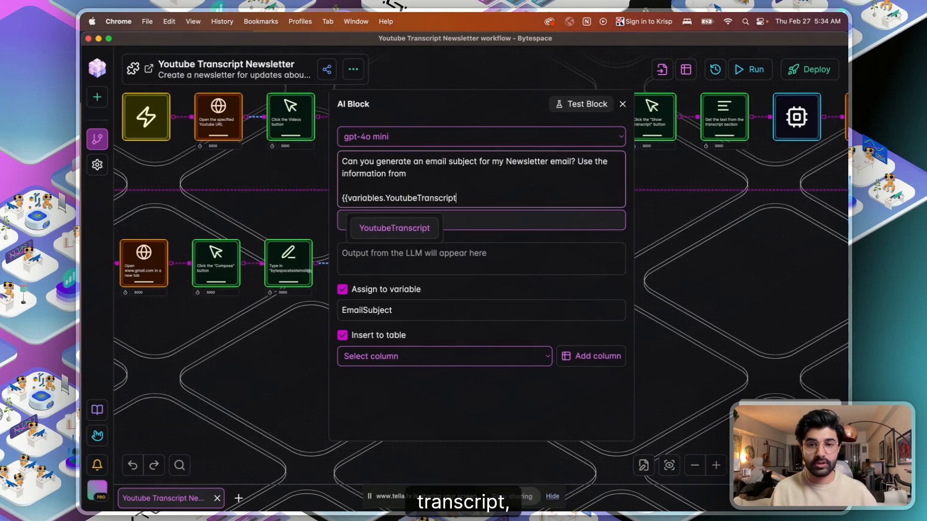
pyautogui.write('}}')
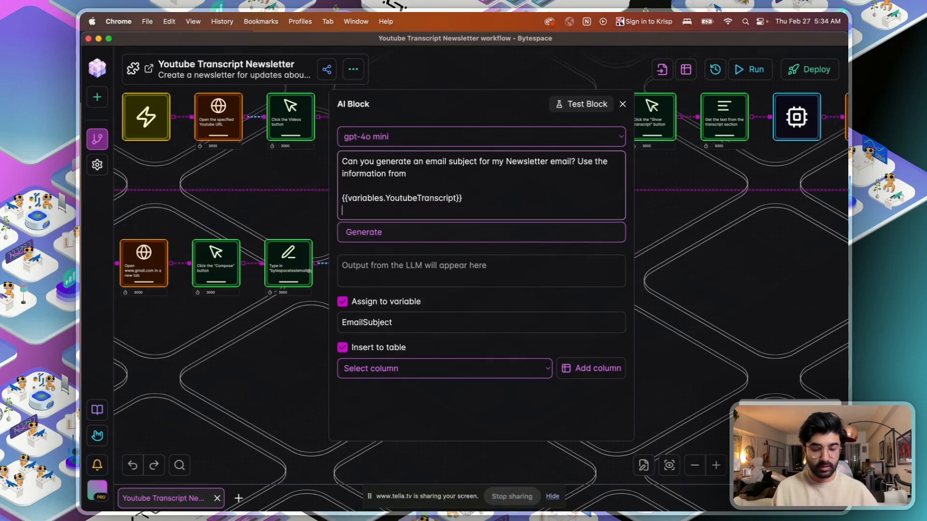
pyautogui.press('Return')
pyautogui.write('DO NOT')
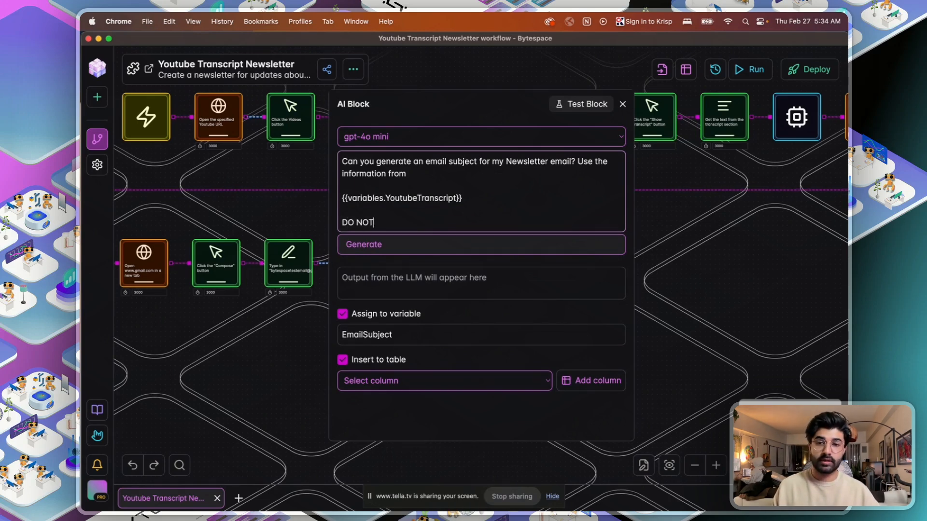
pyautogui.write(' INCLUDE ANY MARKDOWN SYNTAX.')
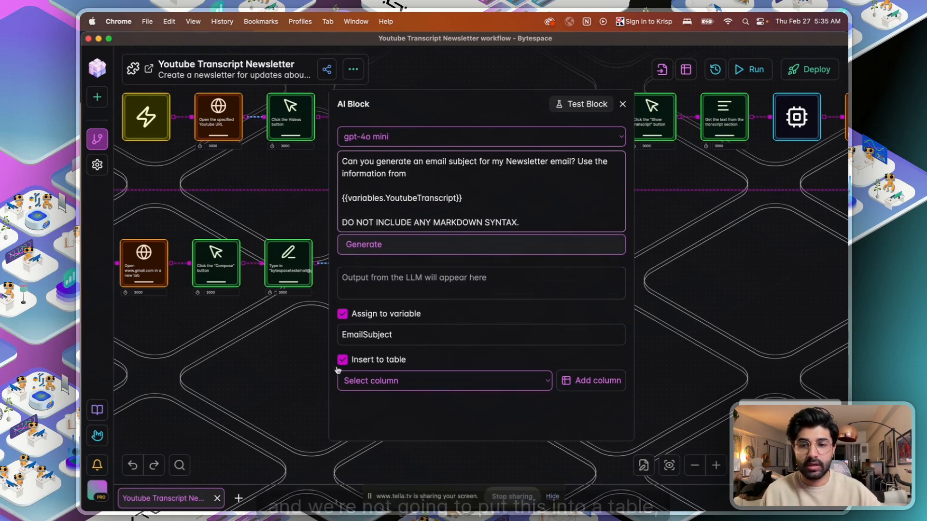
pyautogui.click(343, 360)
pyautogui.click(425, 246)
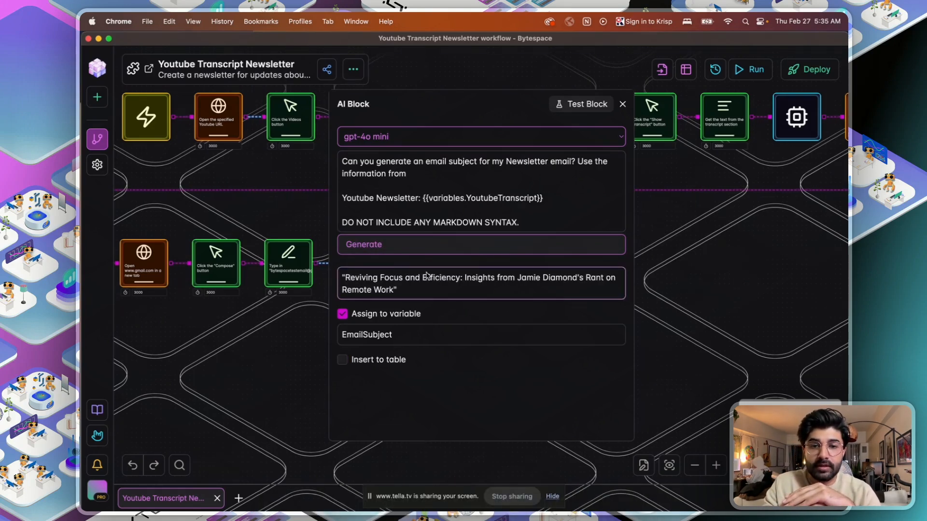
# - Add an "I'd like it in the following format" line to the prompt and regenerate the subject
pyautogui.click(341, 198)
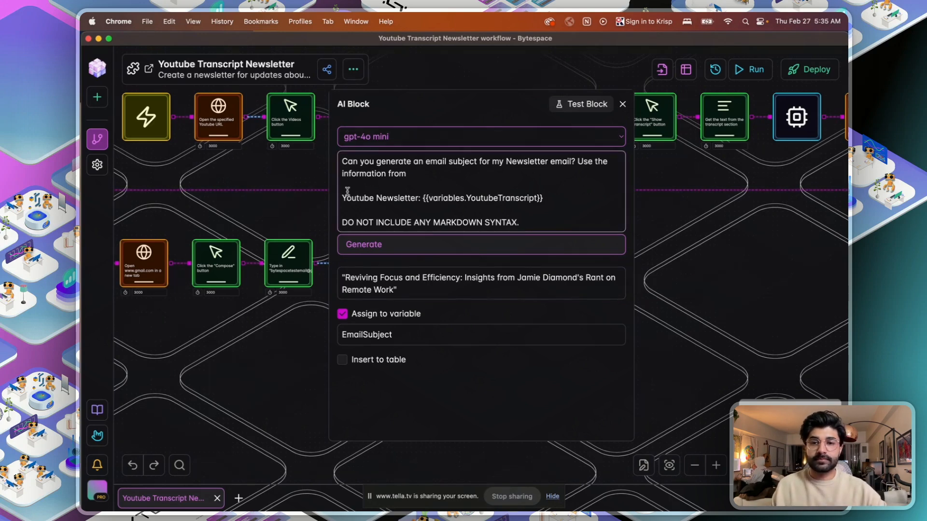
pyautogui.write("I';d")
pyautogui.press('BackSpace')
pyautogui.press('BackSpace')
pyautogui.write('d like it in the following format: "')
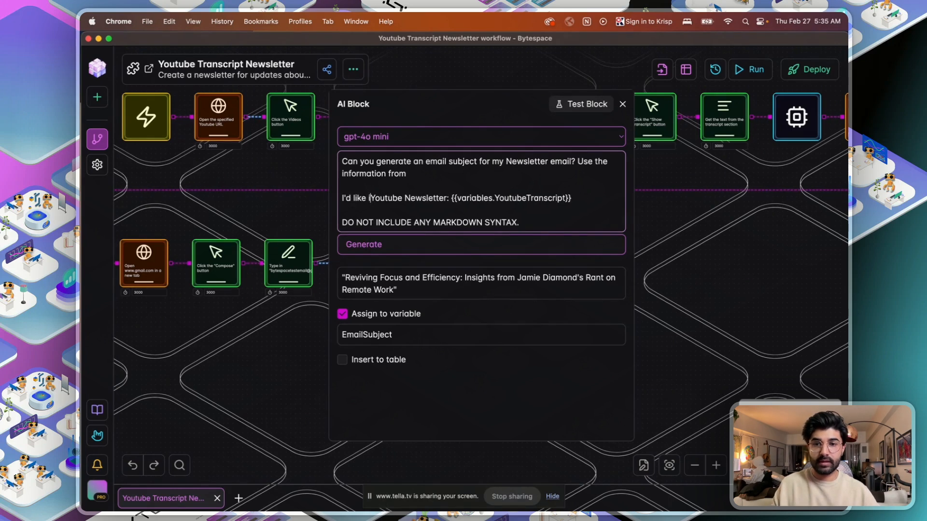
pyautogui.press('End')
pyautogui.write('"')
pyautogui.click(449, 244)
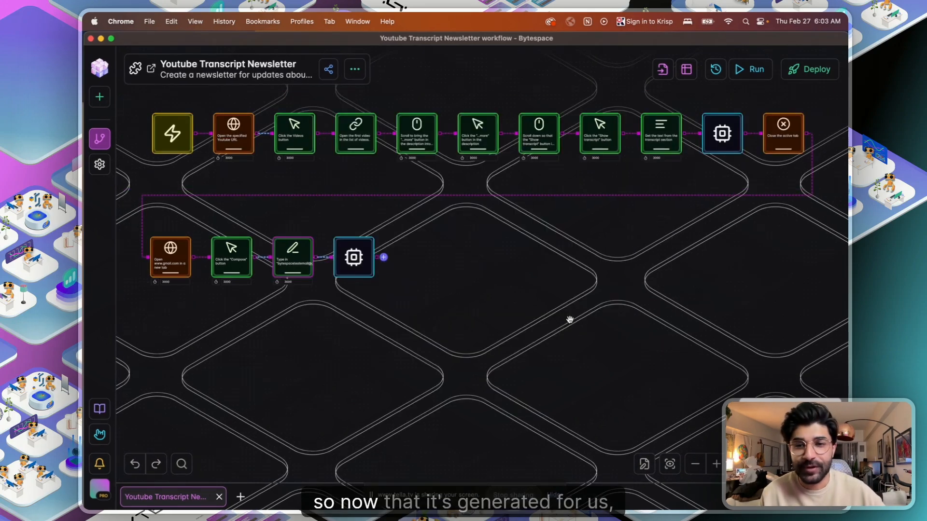
# - Create a new step from the description 'Type in "Hello" to the subject line' and return to Bytespace
pyautogui.click(383, 258)
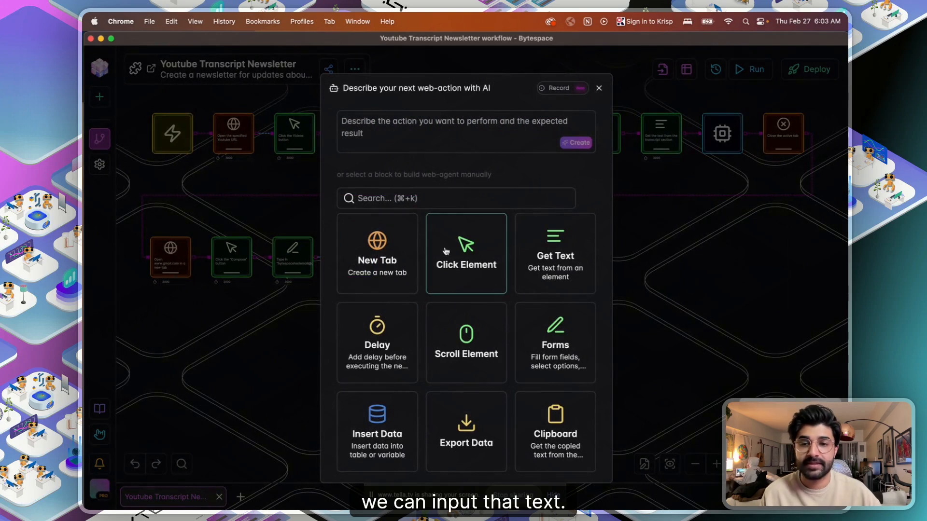
pyautogui.click(440, 144)
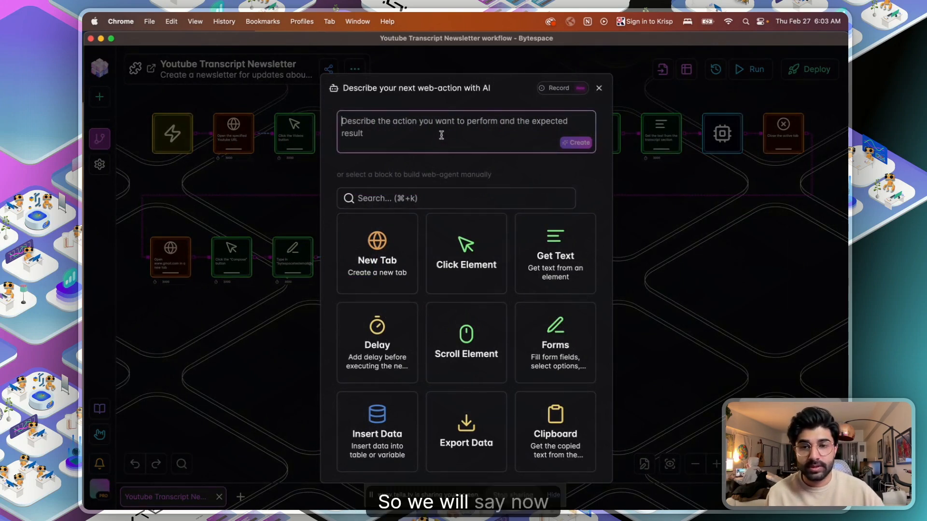
pyautogui.write('Now')
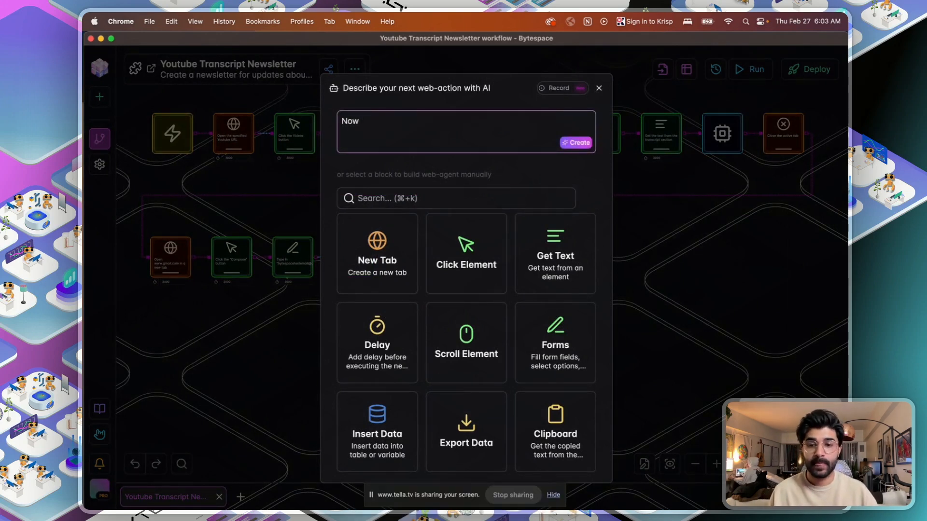
pyautogui.press('BackSpace')
pyautogui.press('BackSpace')
pyautogui.press('BackSpace')
pyautogui.write('Type in "Hello"t')
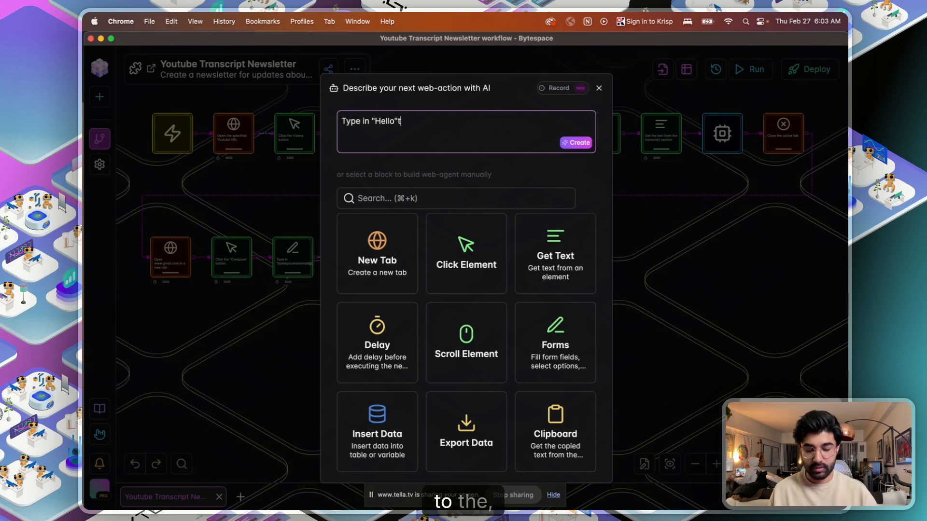
pyautogui.write('o the subject line')
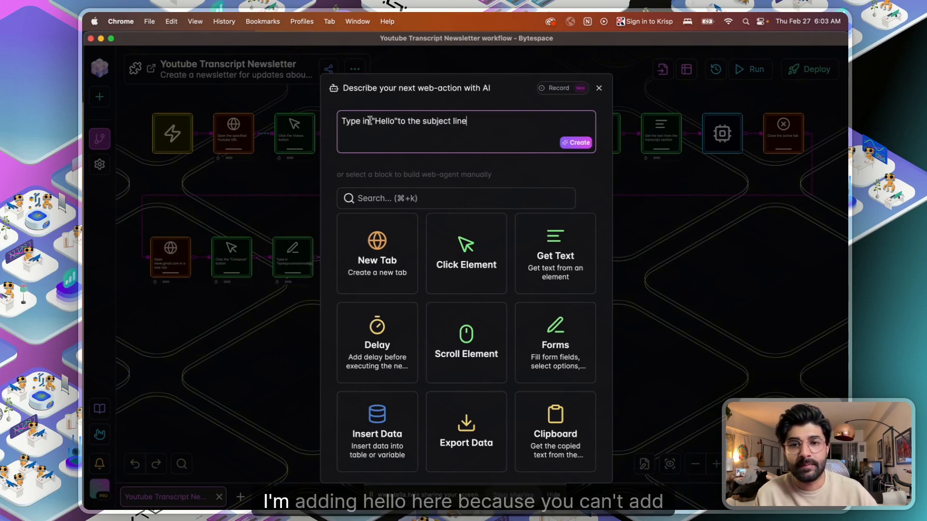
pyautogui.click(574, 143)
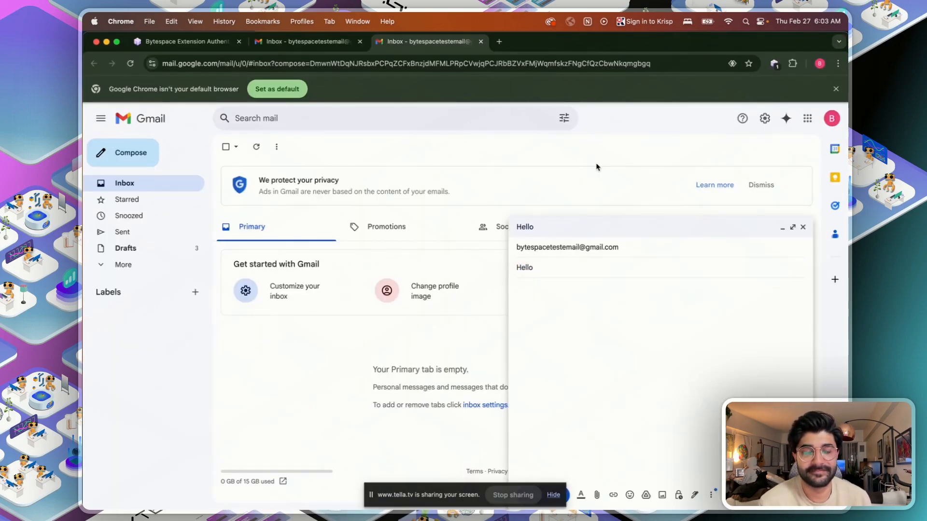
pyautogui.hotkey('ctrl', 'Up')
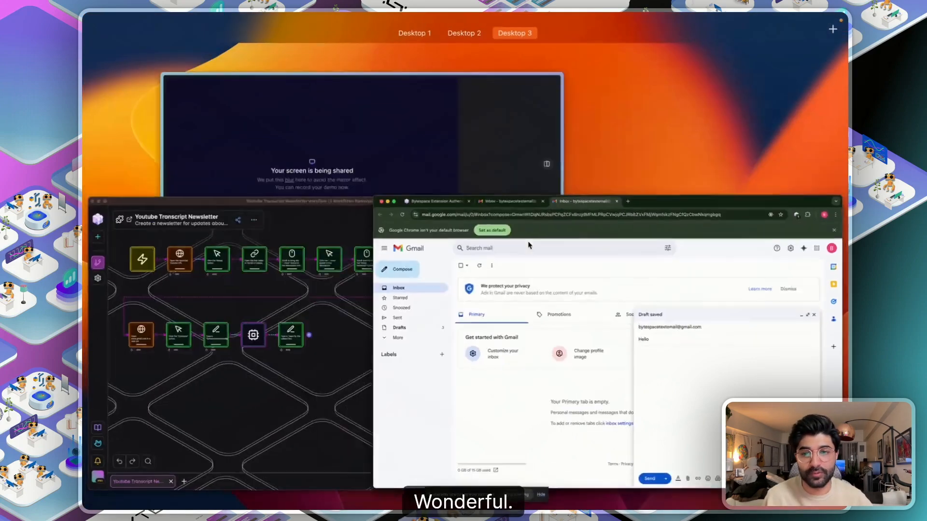
pyautogui.click(313, 320)
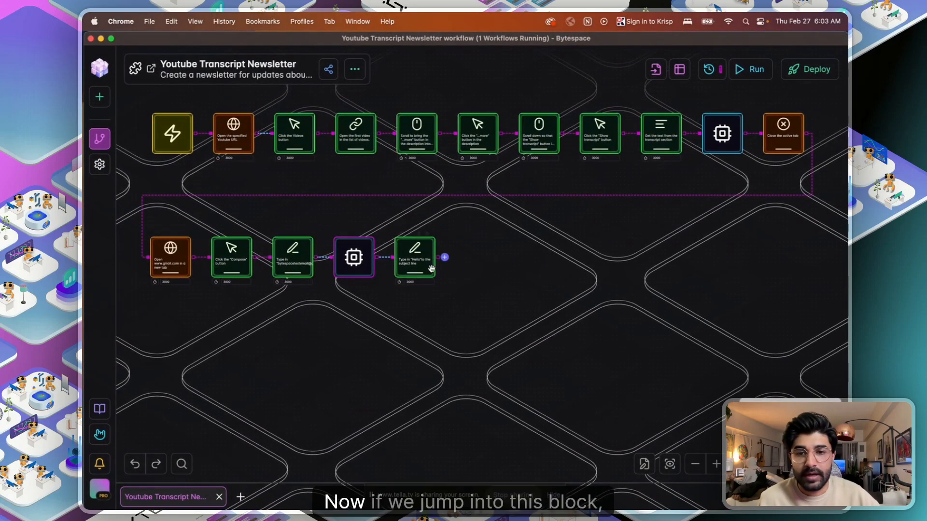
# - Clear the Hello value and reword the description to 'Type in the variable data to the subject line'
pyautogui.click(428, 266)
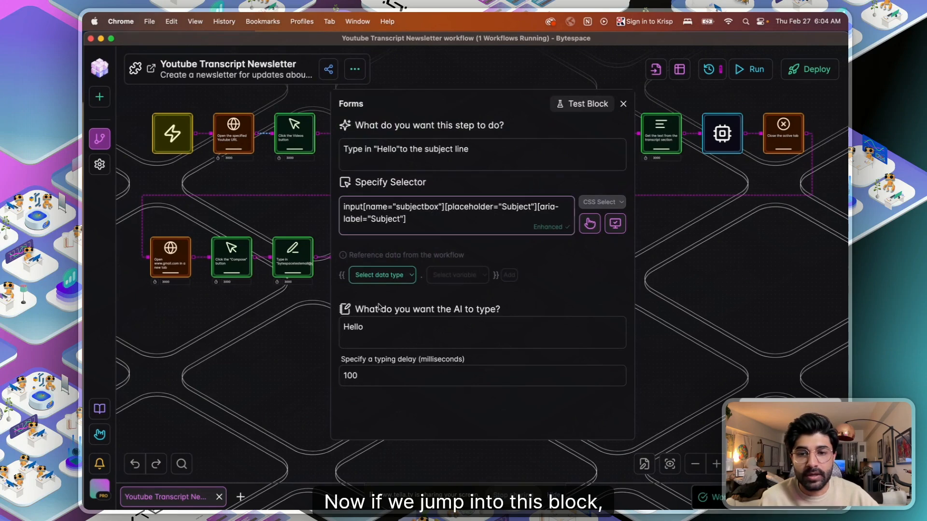
pyautogui.click(395, 327)
pyautogui.press('super+a')
pyautogui.press('BackSpace')
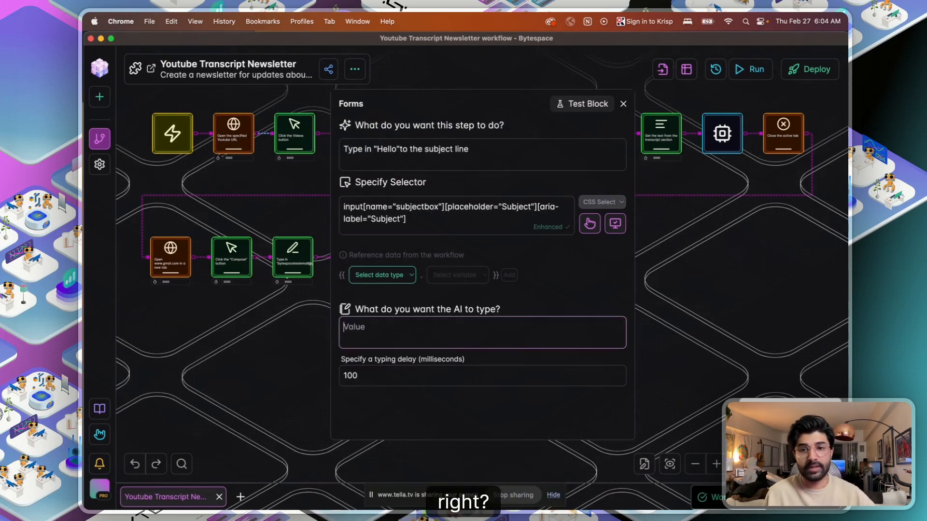
pyautogui.moveTo(399, 145); pyautogui.dragTo(375, 144)
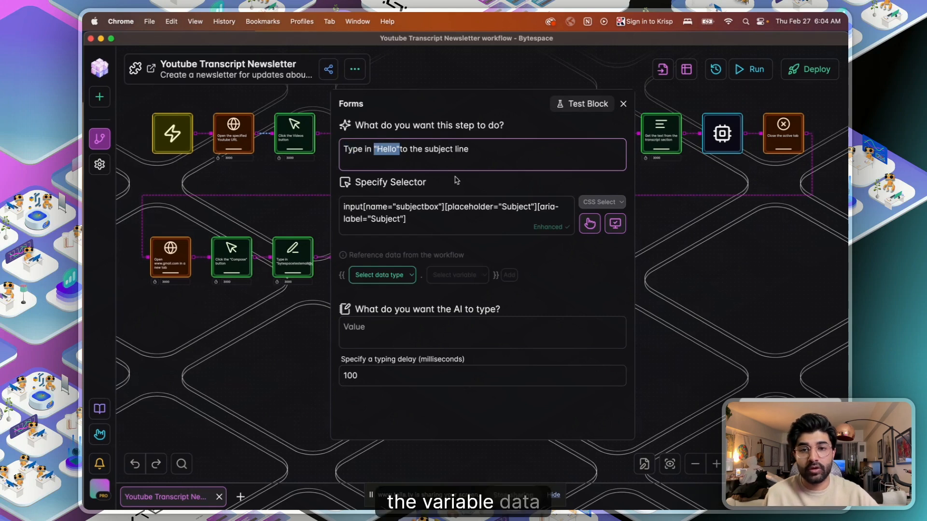
pyautogui.write('the variable data')
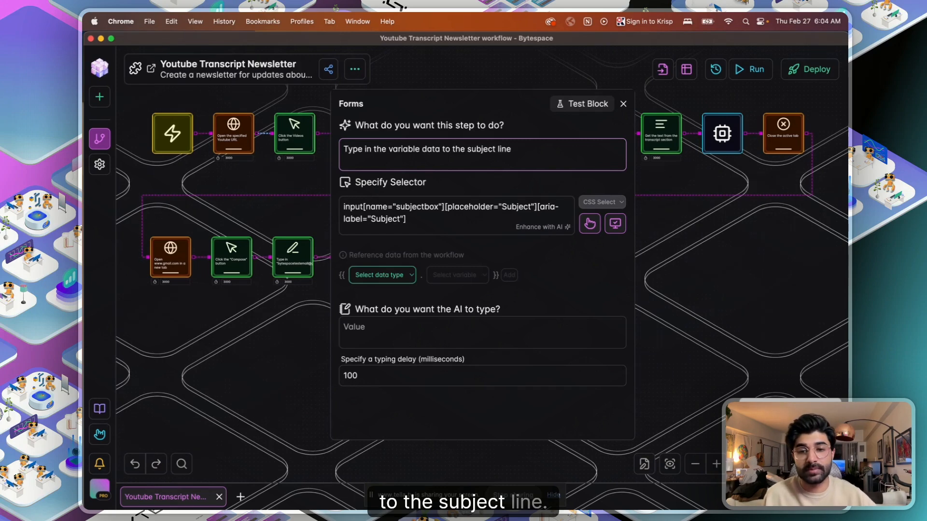
pyautogui.click(682, 298)
# - Check the AI block's EmailSubject variable name, then reopen the subject step's typed-value field
pyautogui.moveTo(240, 314); pyautogui.dragTo(128, 298)
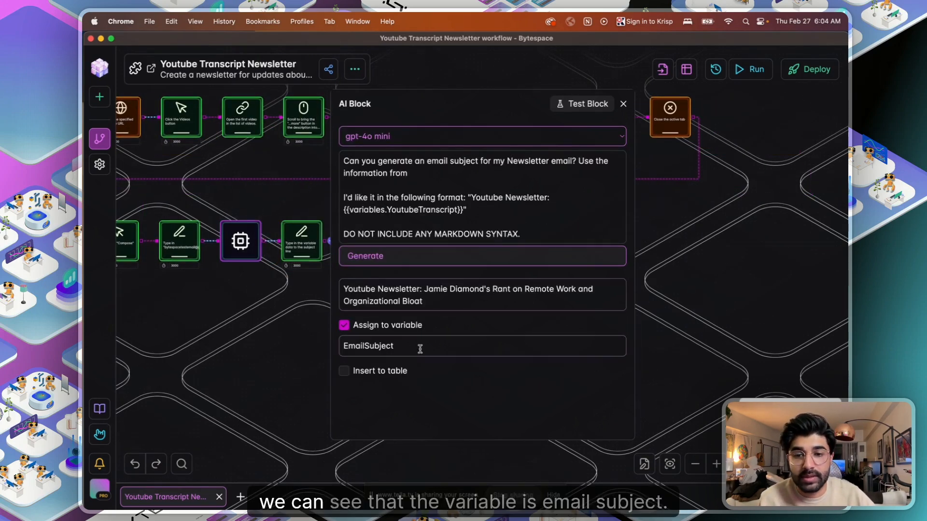
pyautogui.doubleClick(405, 345)
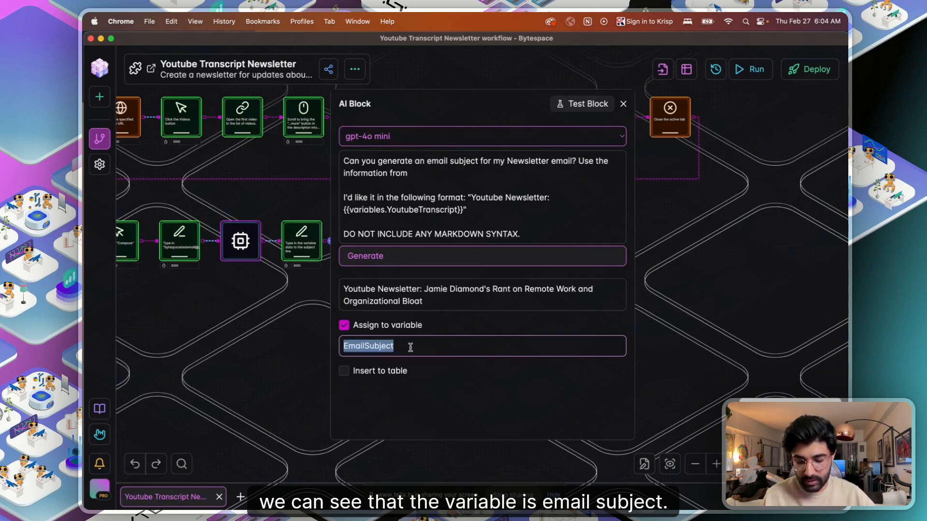
pyautogui.moveTo(265, 286)
pyautogui.mouseDown()
pyautogui.moveTo(204, 282)
pyautogui.moveTo(261, 302)
pyautogui.mouseUp()
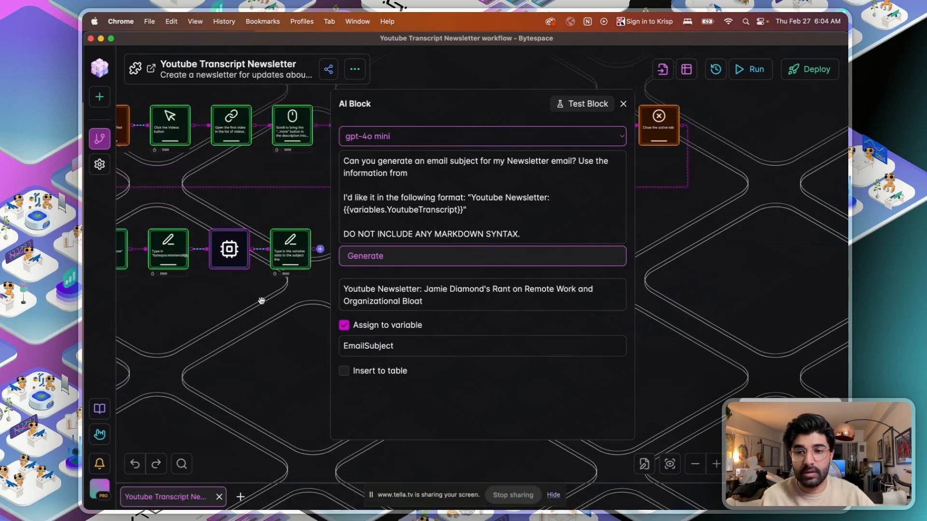
pyautogui.click(289, 256)
pyautogui.click(416, 327)
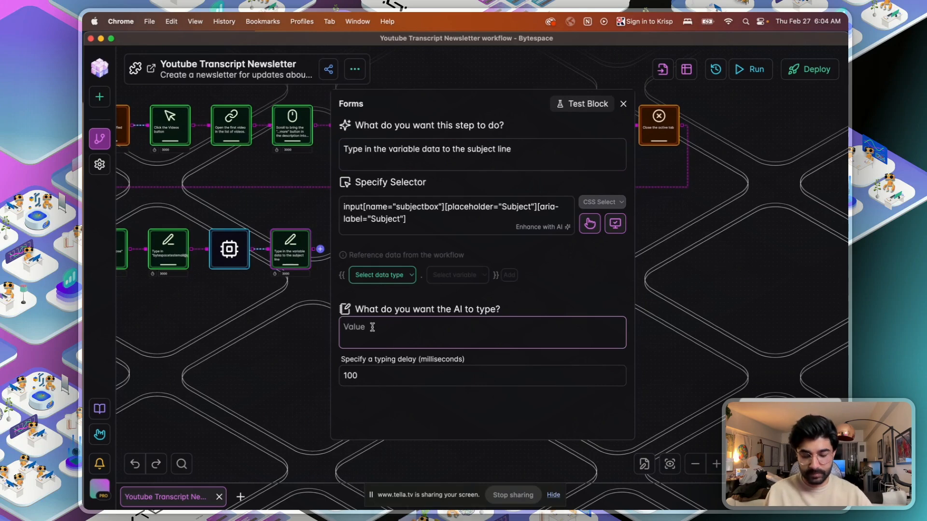
# - Make the subject step type {{variables.EmailSubject}}, verify its selector, and test-run it
pyautogui.write('{{vari')
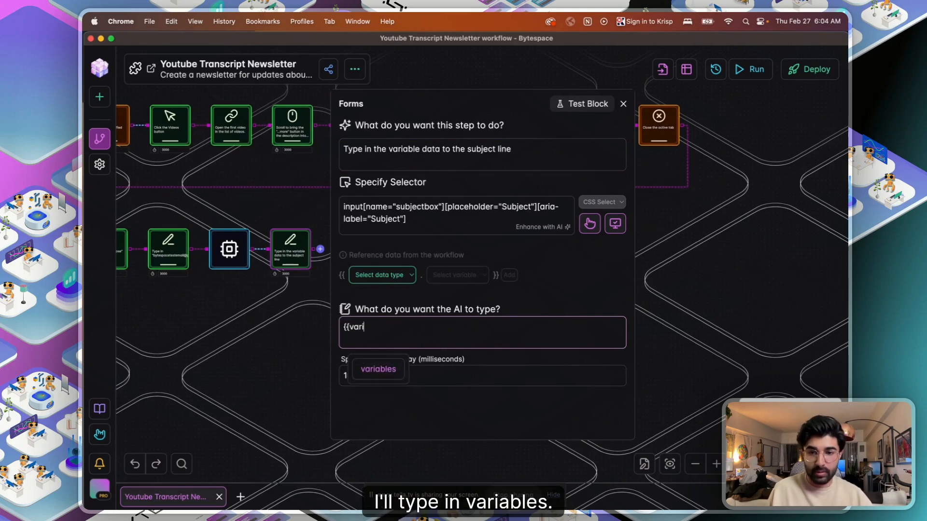
pyautogui.click(378, 368)
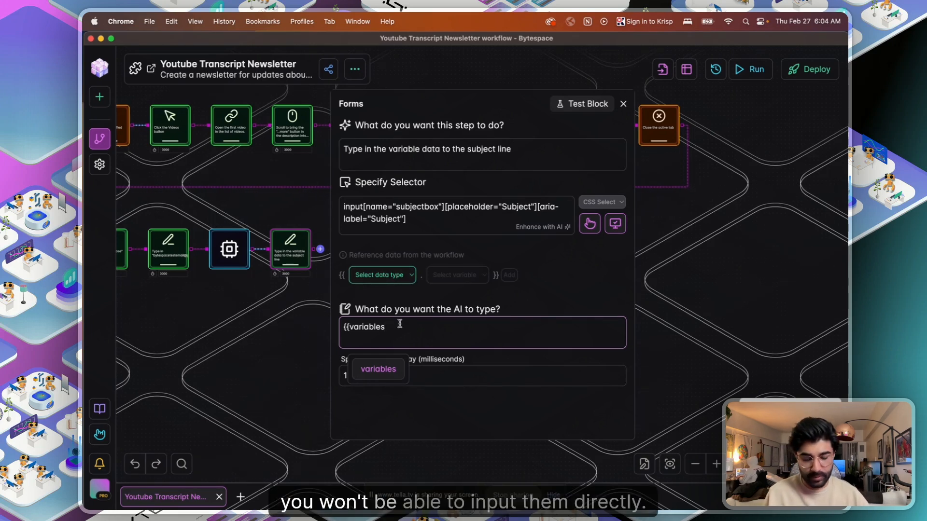
pyautogui.write('.')
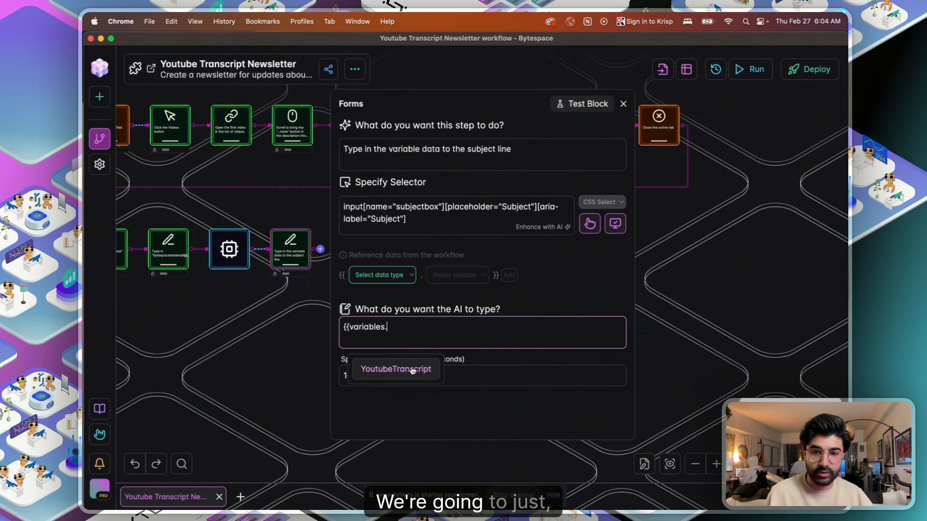
pyautogui.write('EmailSubject')
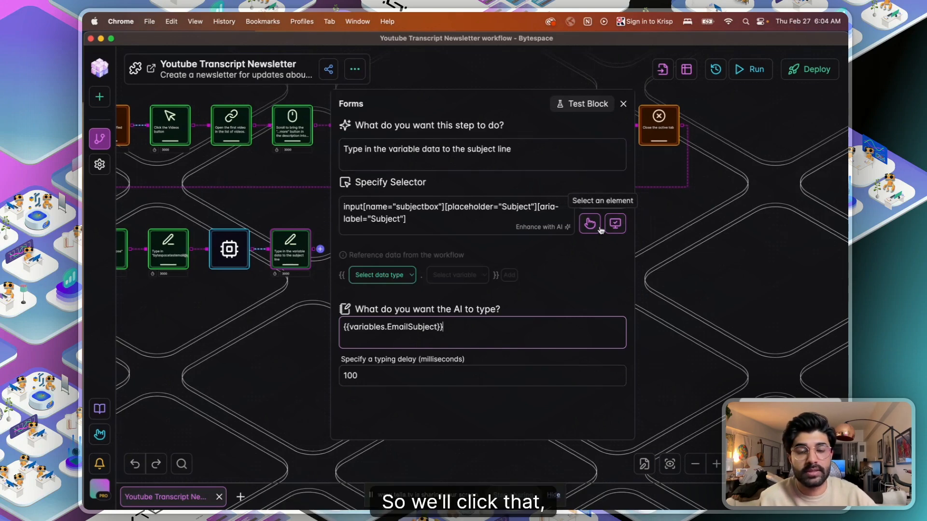
pyautogui.click(614, 224)
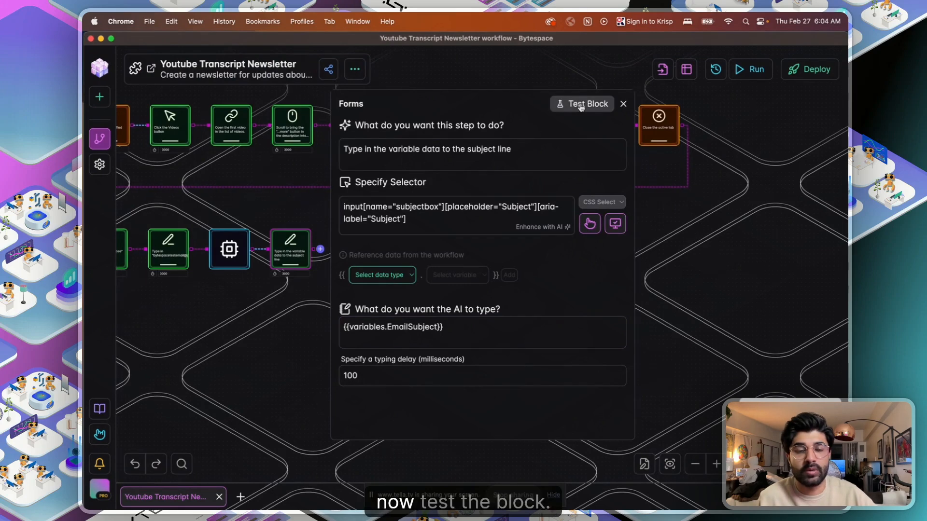
pyautogui.click(585, 104)
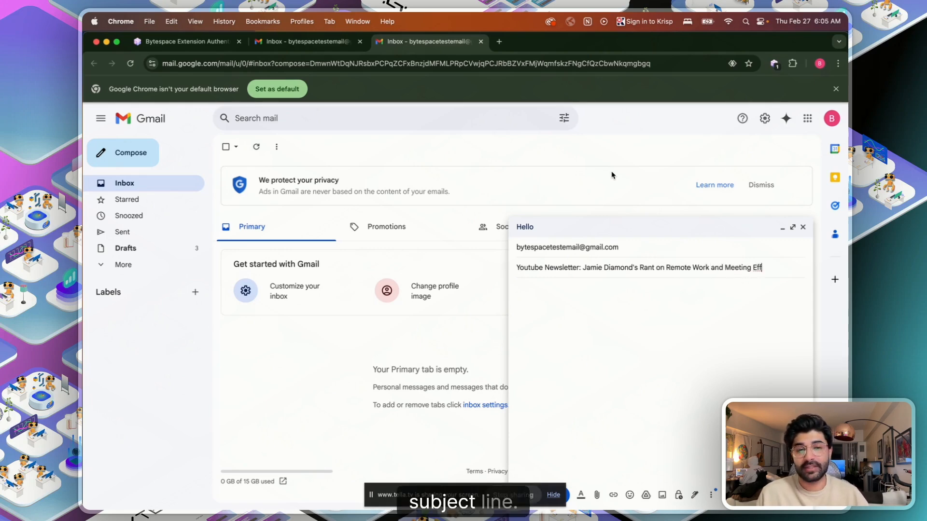
# - Close the subject step's settings, check the Gmail draft's filled subject, and return to the workflow
pyautogui.hotkey('ctrl', 'Up')
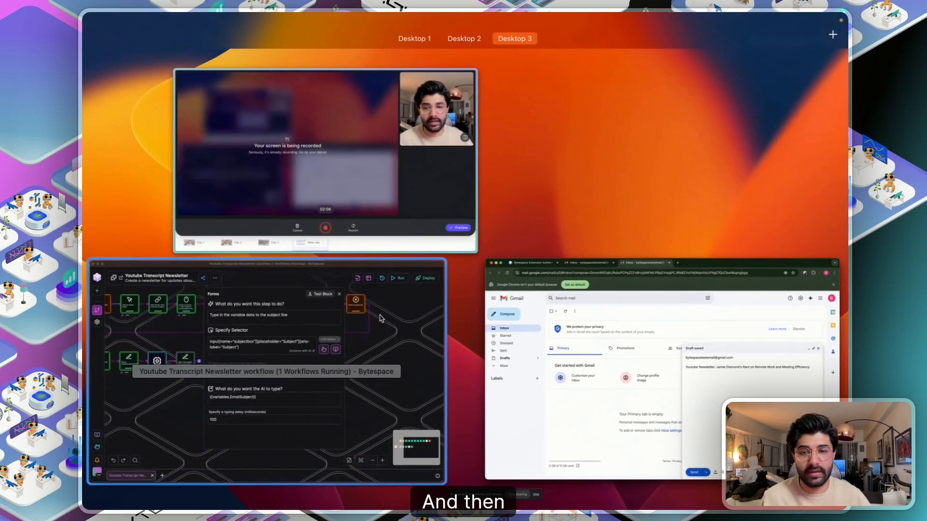
pyautogui.click(378, 339)
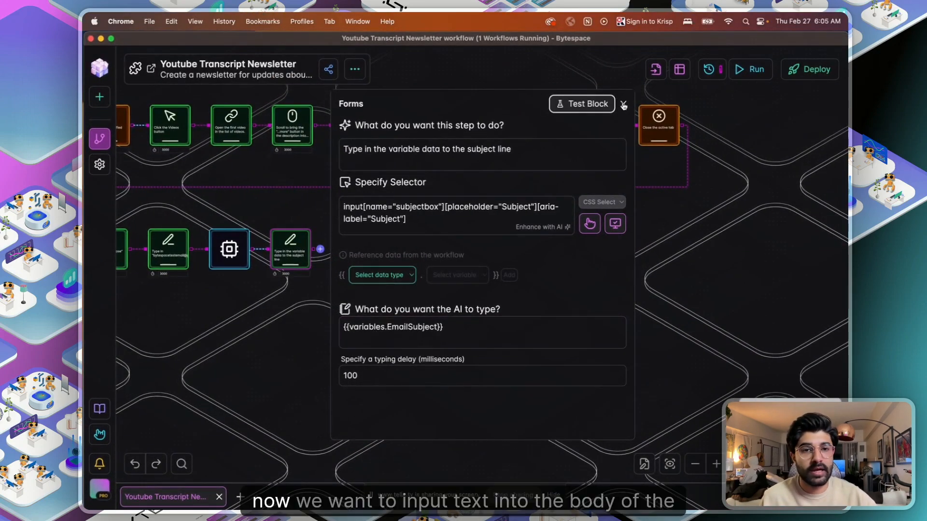
pyautogui.click(616, 101)
pyautogui.hotkey('ctrl', 'Up')
pyautogui.click(711, 267)
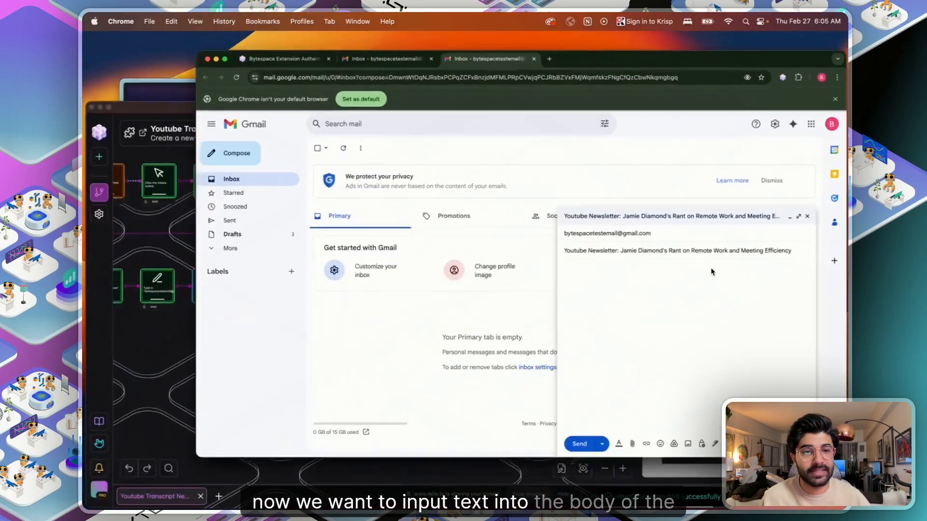
pyautogui.hotkey('ctrl', 'Up')
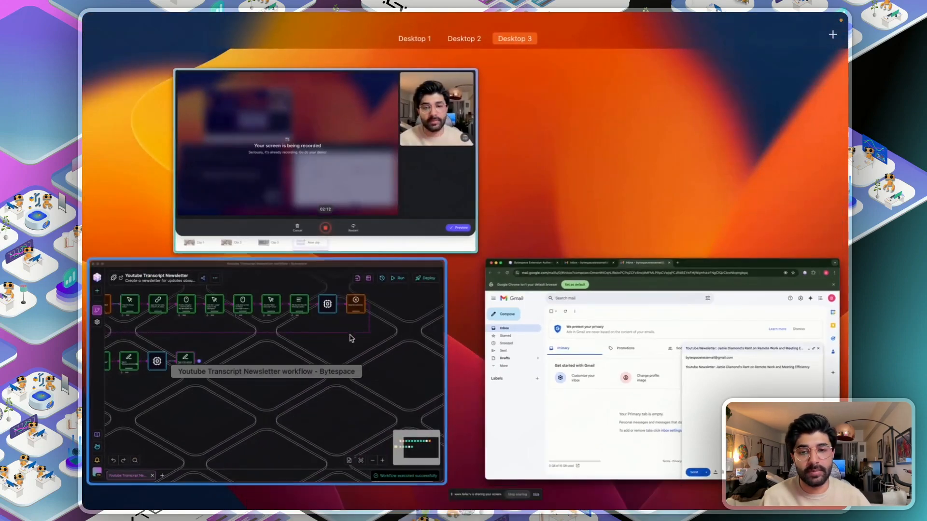
pyautogui.click(350, 338)
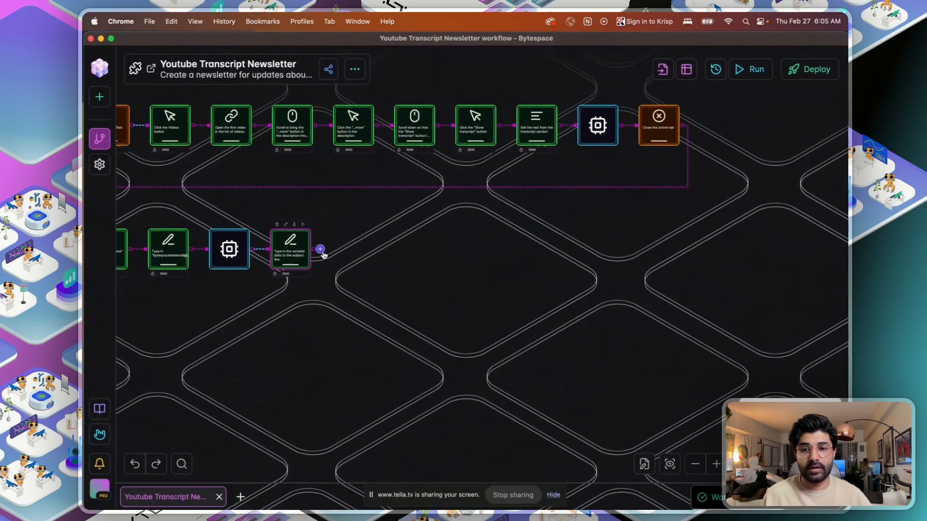
# - Create a step described 'Now type in "hello" to the body of the compose email'
pyautogui.click(320, 249)
pyautogui.click(405, 138)
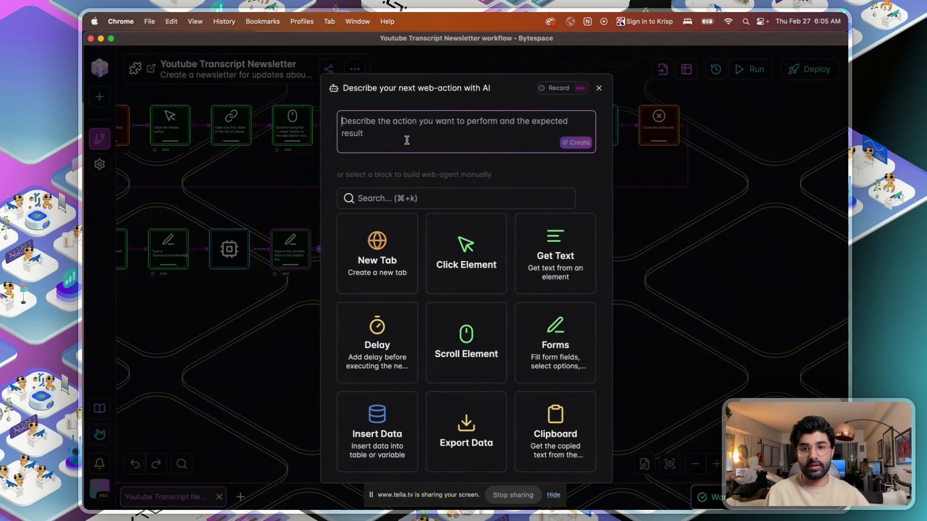
pyautogui.write('Now type in "hello" to the body of the compose email')
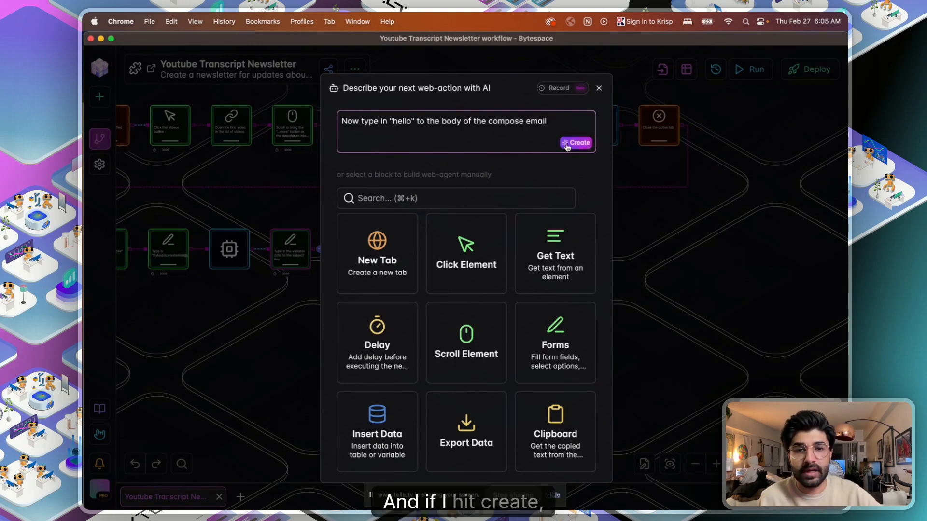
pyautogui.click(573, 143)
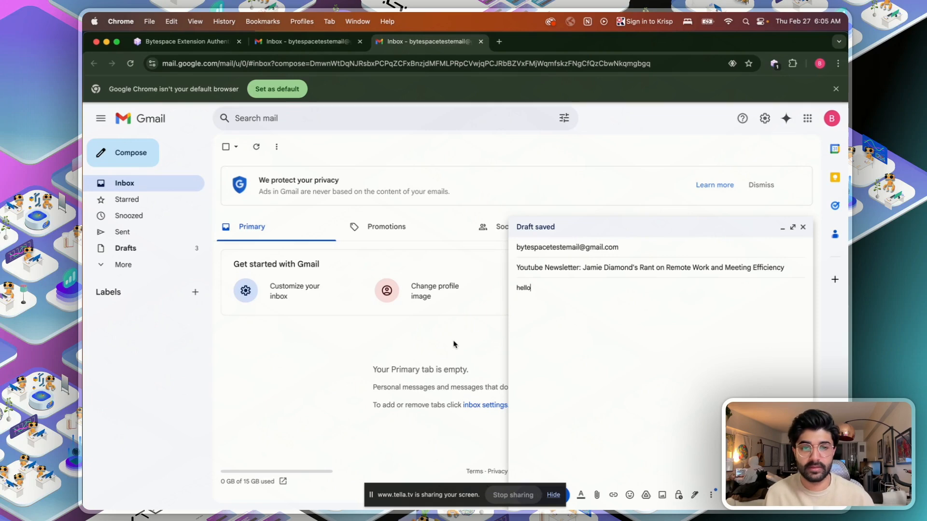
pyautogui.hotkey('ctrl', 'Up')
pyautogui.click(364, 341)
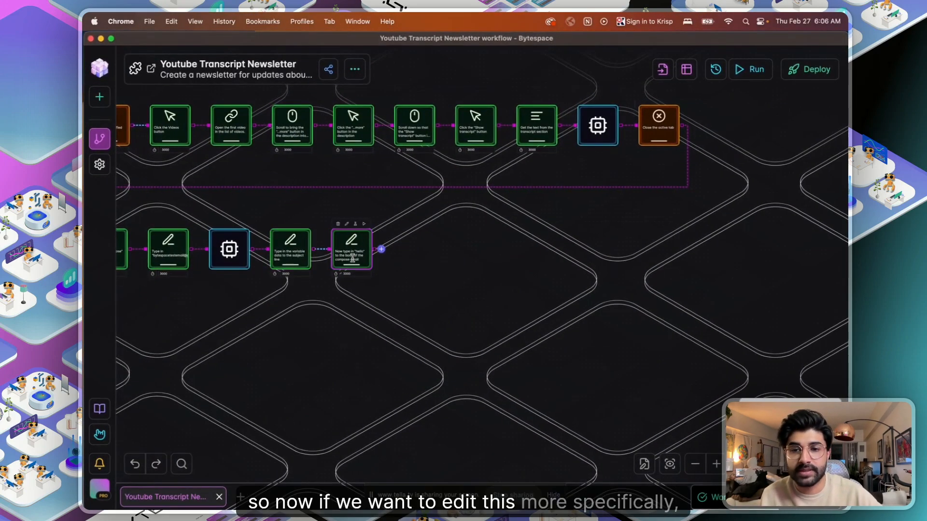
# - Replace the body step's typed value with {{variables.EmailNewsletterContent}}, checking the AI summary step's variable name
pyautogui.click(352, 249)
pyautogui.click(382, 335)
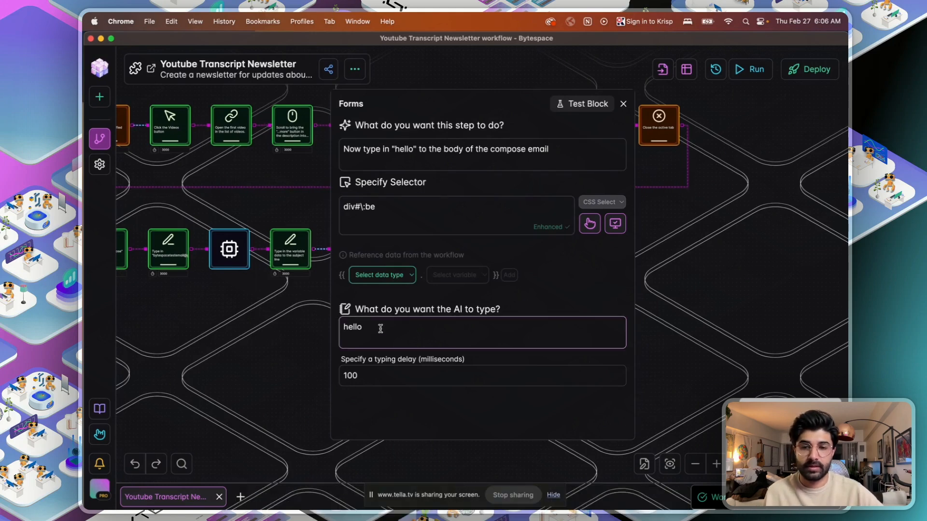
pyautogui.write('{')
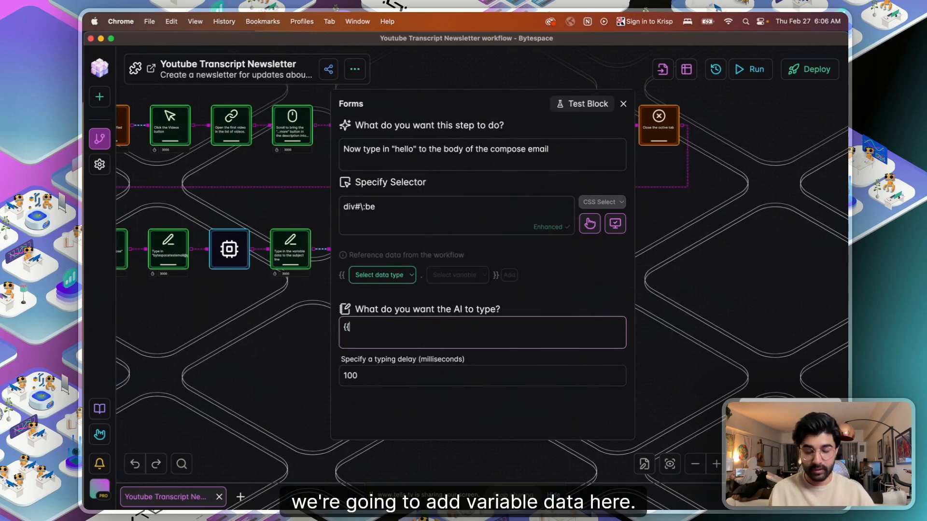
pyautogui.write('{va')
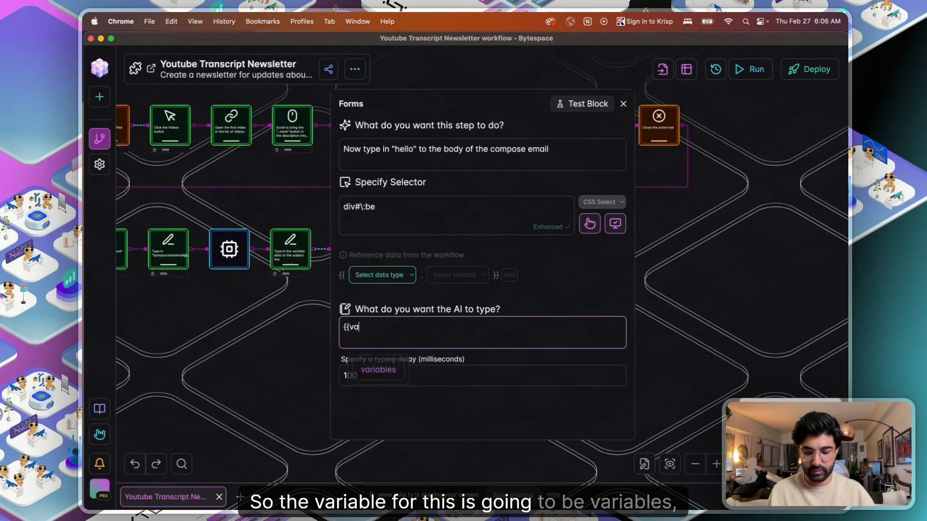
pyautogui.write('riables.Email')
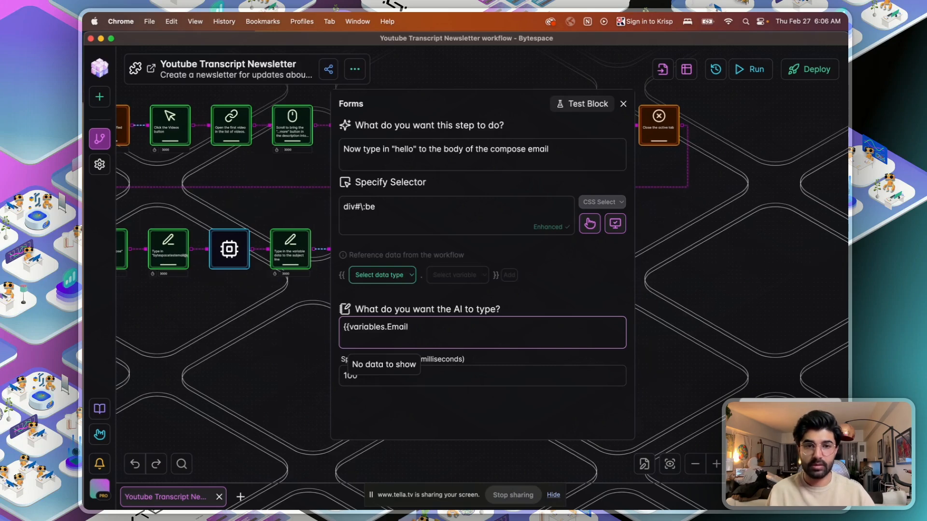
pyautogui.moveTo(716, 261); pyautogui.dragTo(838, 250)
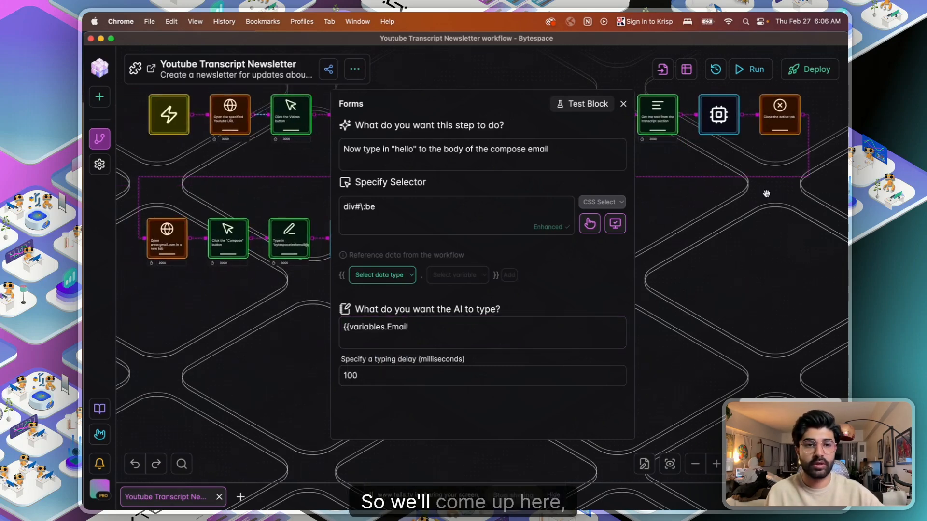
pyautogui.click(717, 115)
pyautogui.scroll(-10, 419, 338)
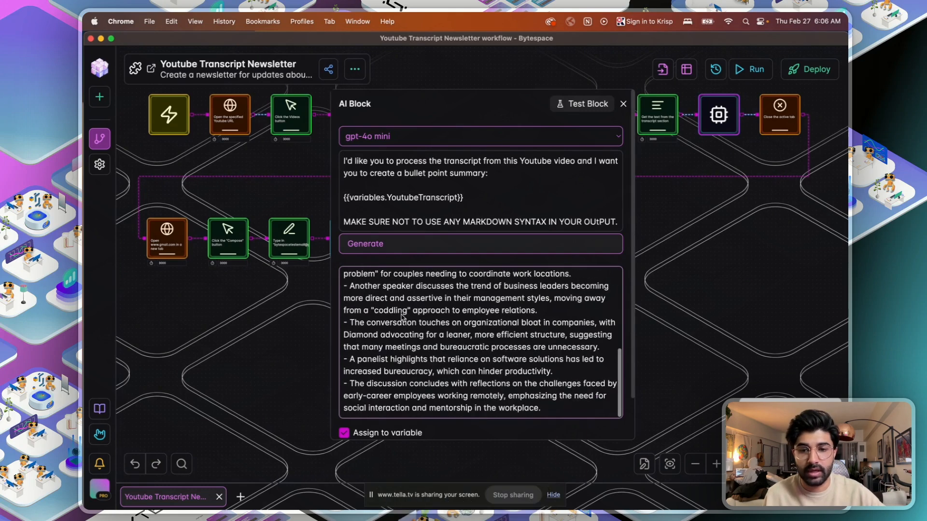
pyautogui.scroll(-2, 419, 383)
pyautogui.moveTo(742, 300); pyautogui.dragTo(567, 313)
pyautogui.click(290, 249)
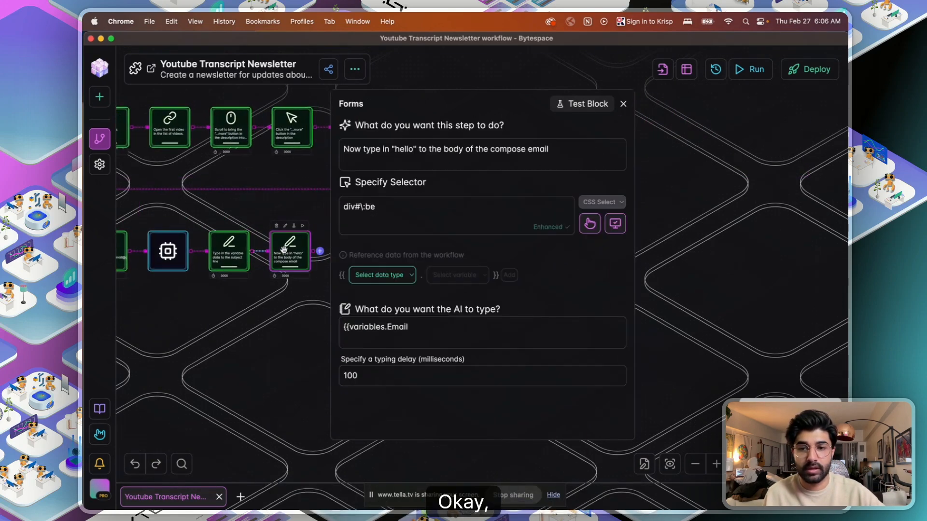
pyautogui.click(421, 325)
pyautogui.write('N')
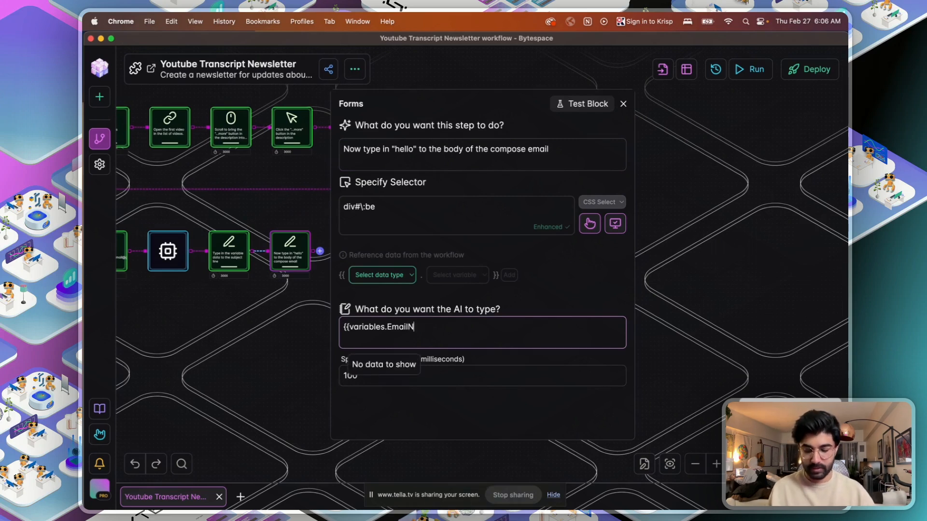
pyautogui.write('ewsletter')
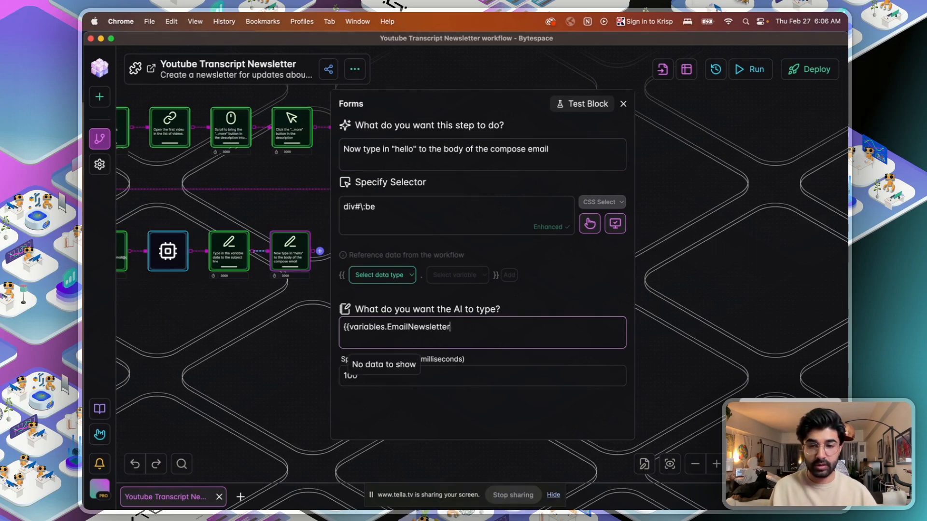
pyautogui.write('Content}}')
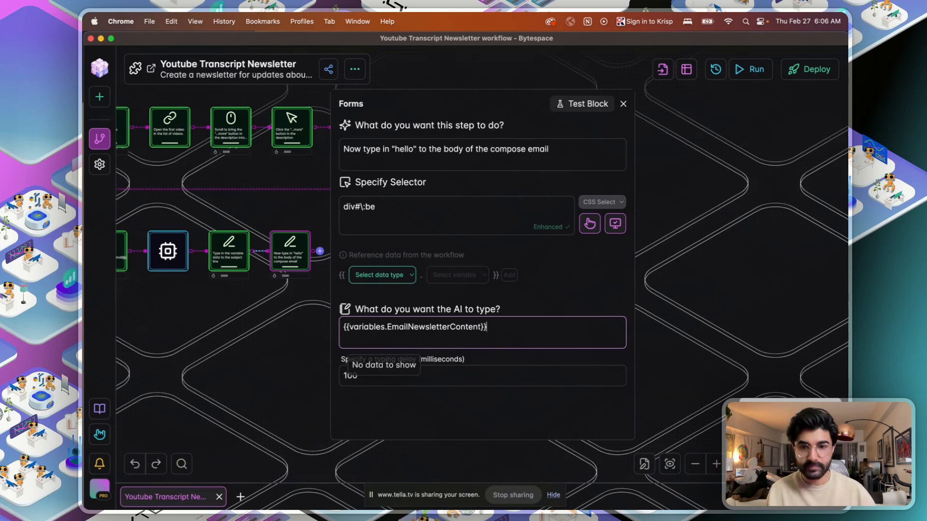
# - Test-run the body-typing step, then stop the slow run from the Web Agent Logs
pyautogui.click(581, 103)
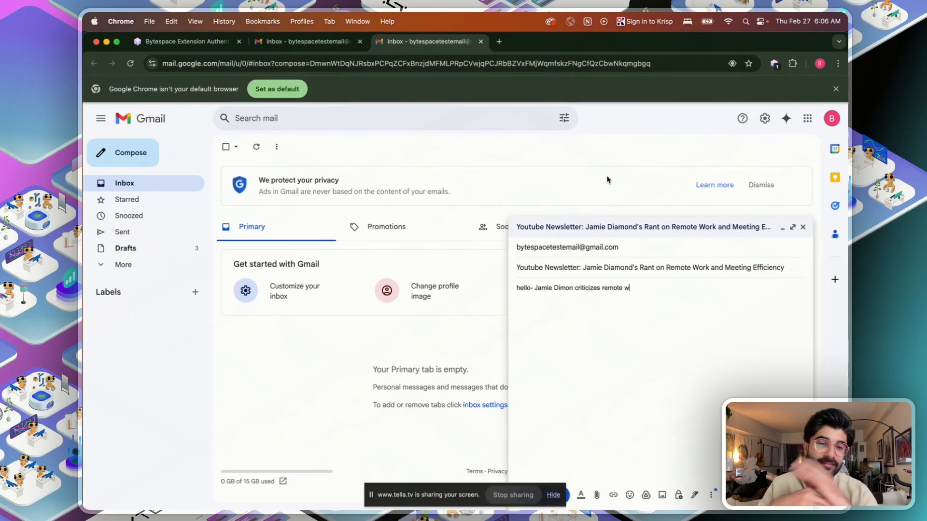
pyautogui.hotkey('ctrl', 'Up')
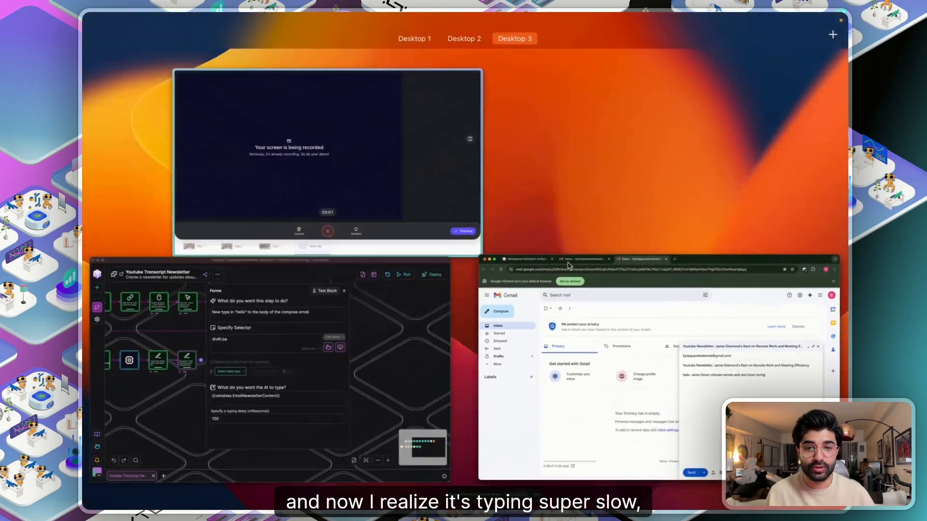
pyautogui.click(387, 339)
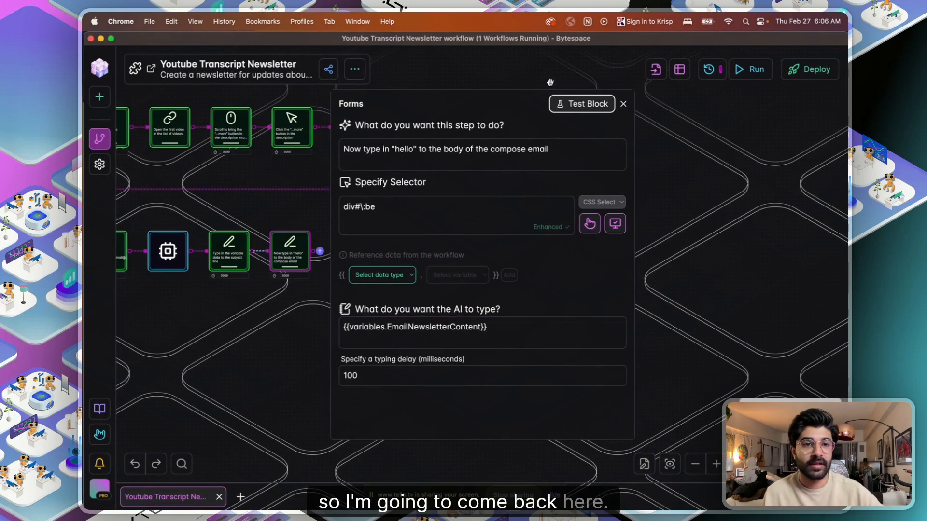
pyautogui.click(719, 71)
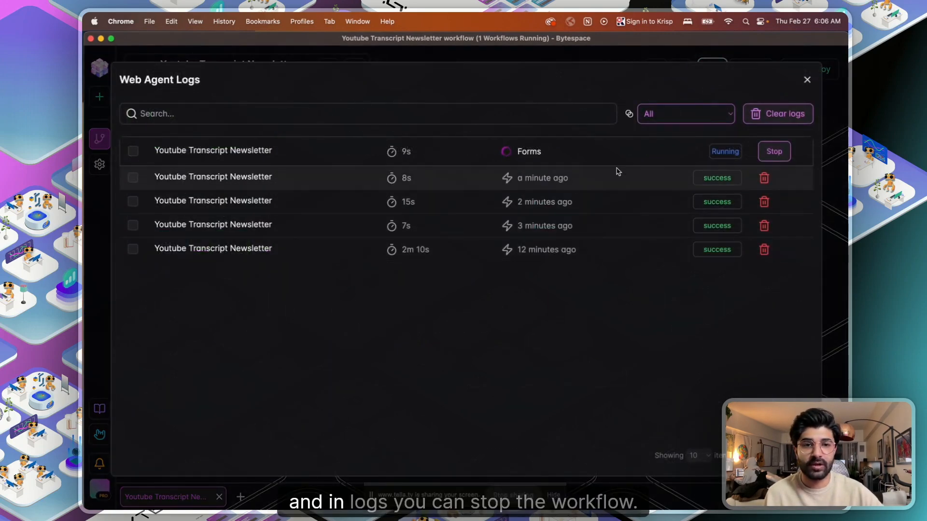
pyautogui.click(773, 152)
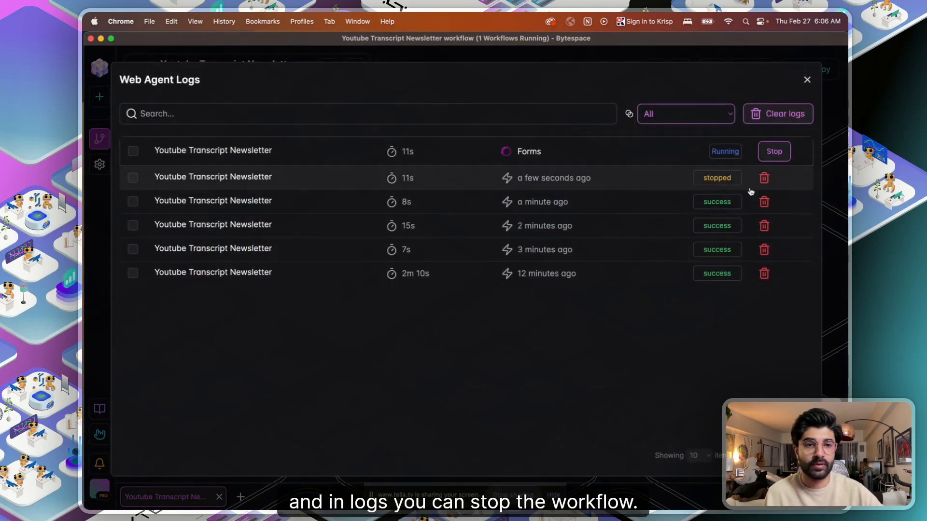
pyautogui.click(806, 82)
# - Lower the body step's typing delay to 5 ms and test-run it to fill the draft body
pyautogui.doubleClick(381, 376)
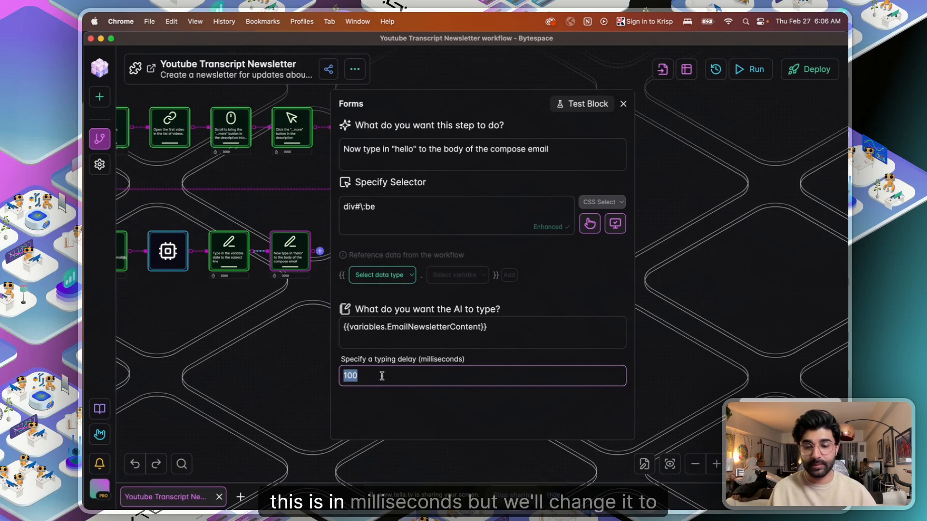
pyautogui.write('5')
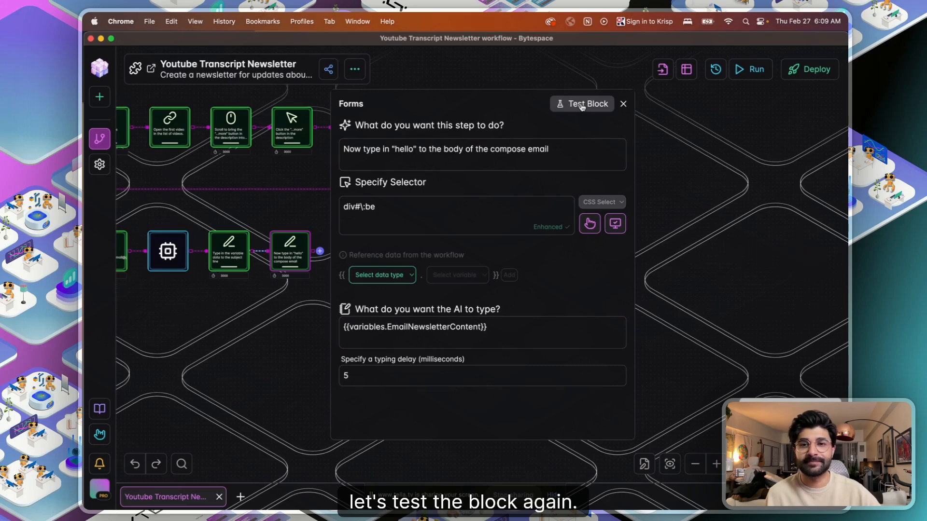
pyautogui.click(581, 104)
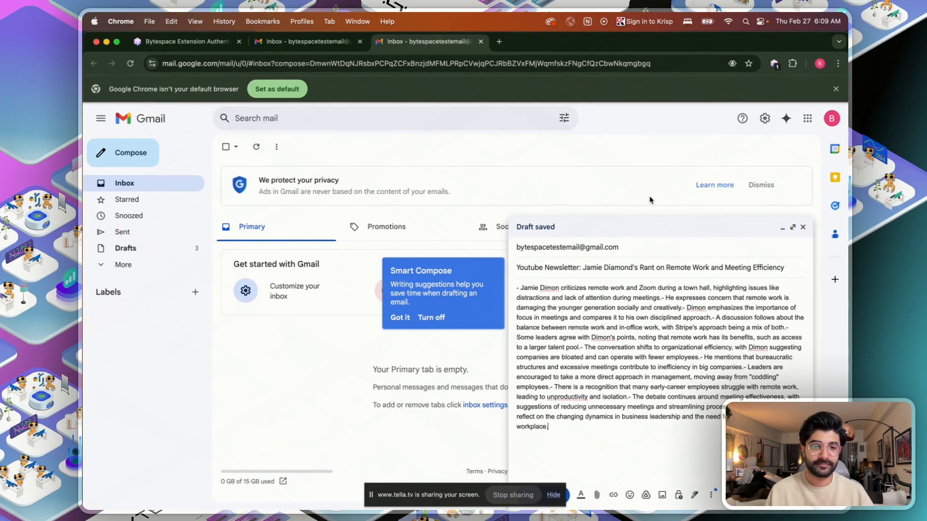
pyautogui.hotkey('ctrl', 'Up')
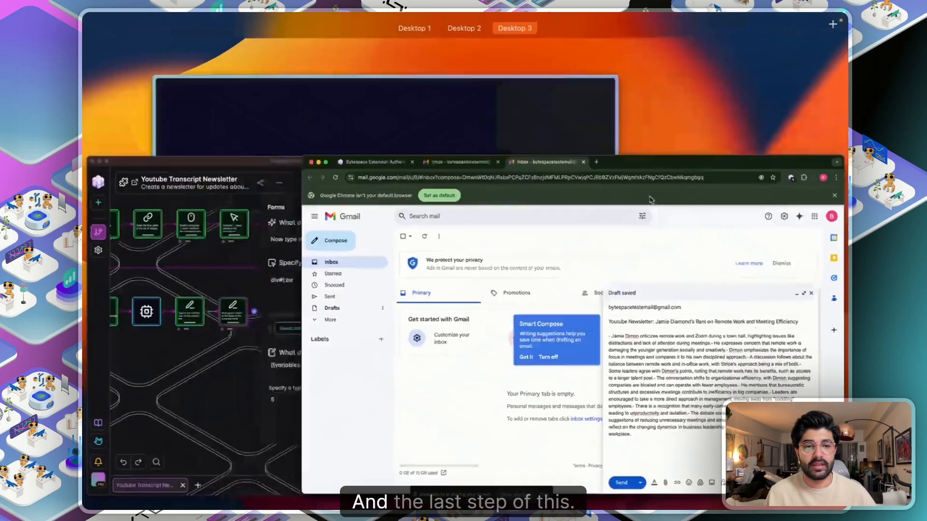
pyautogui.click(405, 355)
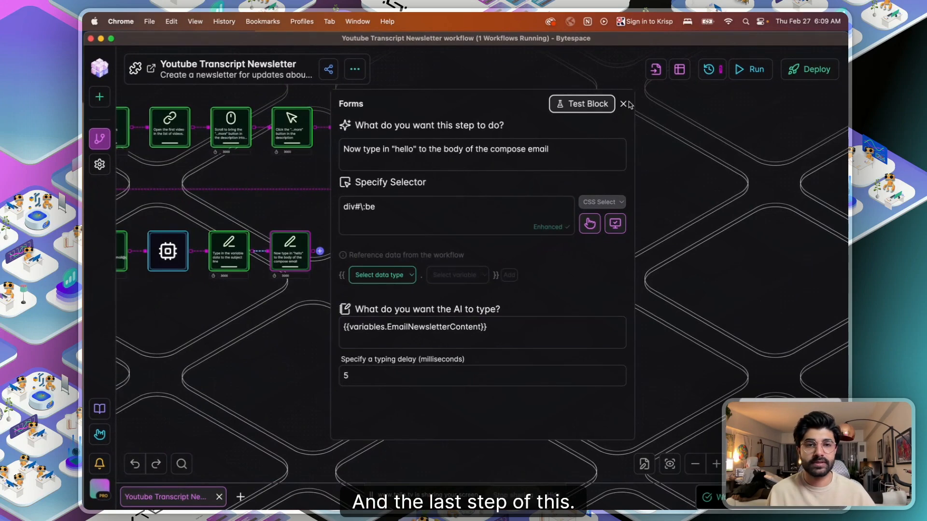
# - Close the body step's settings and add a new step, starting its description with 'Now click the'
pyautogui.click(623, 103)
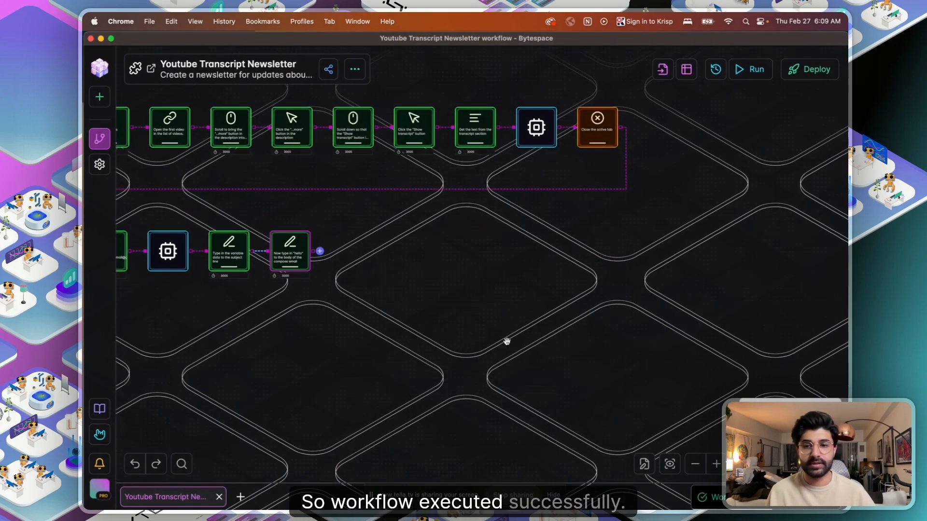
pyautogui.click(319, 252)
pyautogui.click(423, 129)
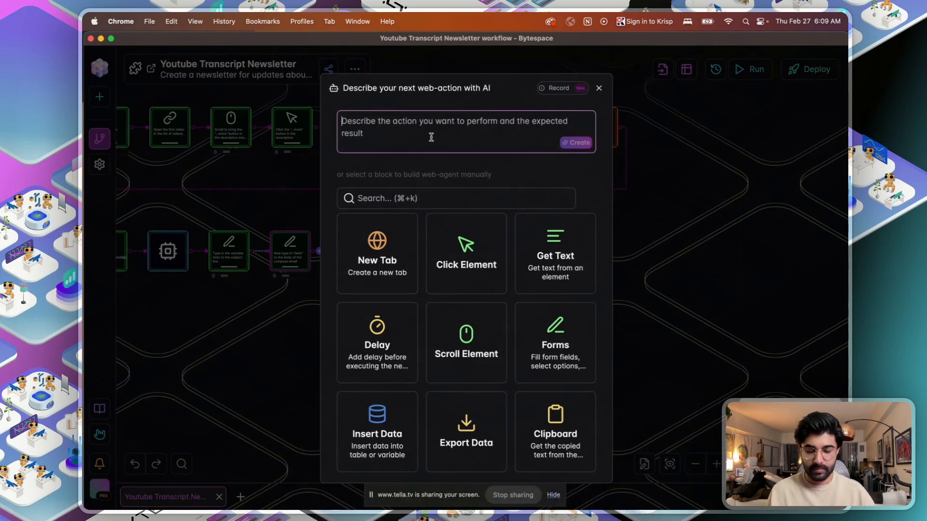
pyautogui.write('Now click th')
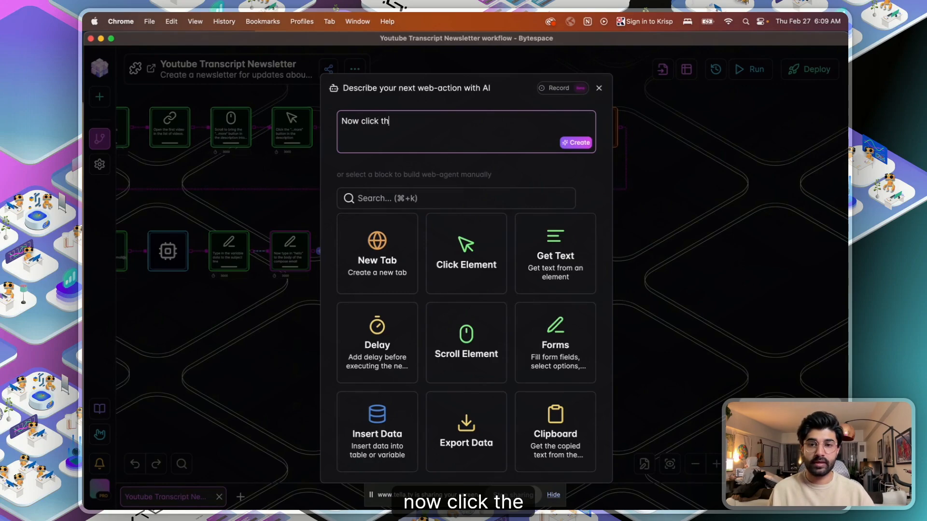
pyautogui.write('e')
pyautogui.hotkey('ctrl', 'Up')
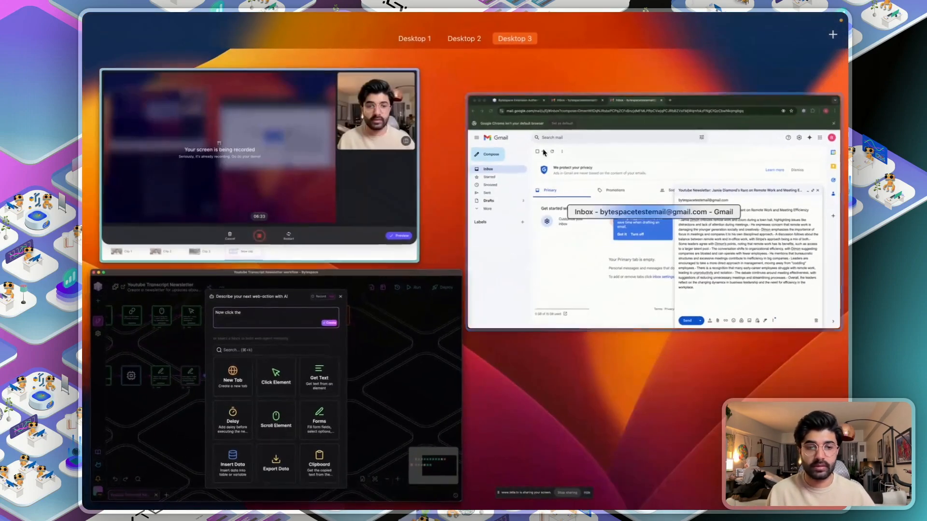
pyautogui.click(346, 405)
# - Finish the description 'Now click the "send" button in the compose email component', create it, and open the sent email
pyautogui.write('send')
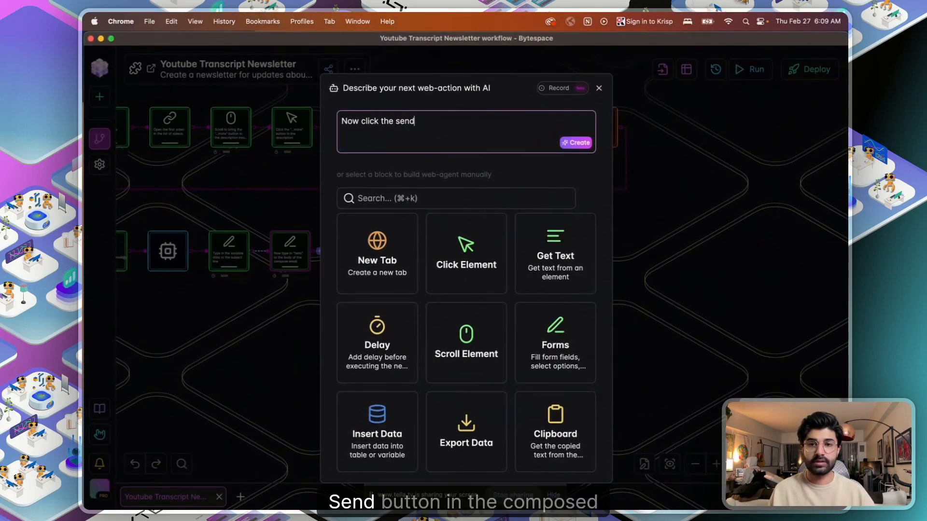
pyautogui.write('omposed')
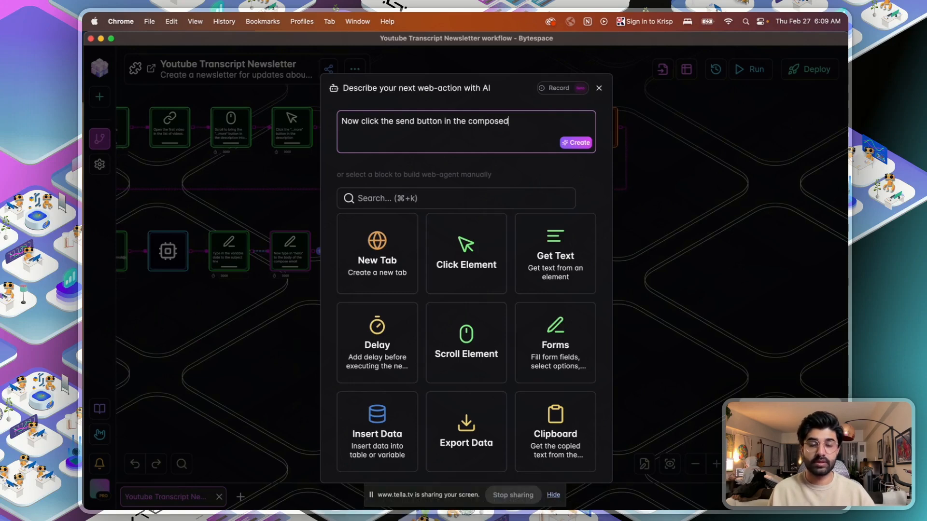
pyautogui.press('BackSpace')
pyautogui.write('email ')
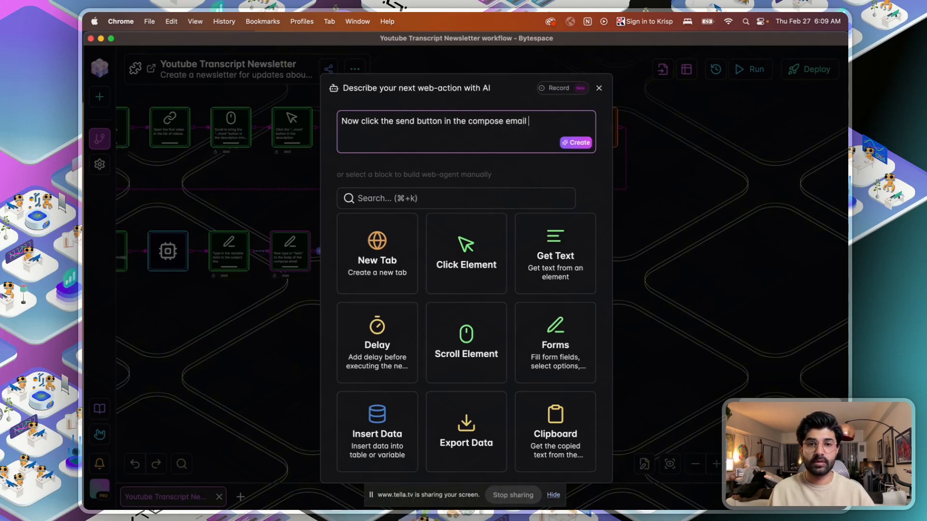
pyautogui.write('component')
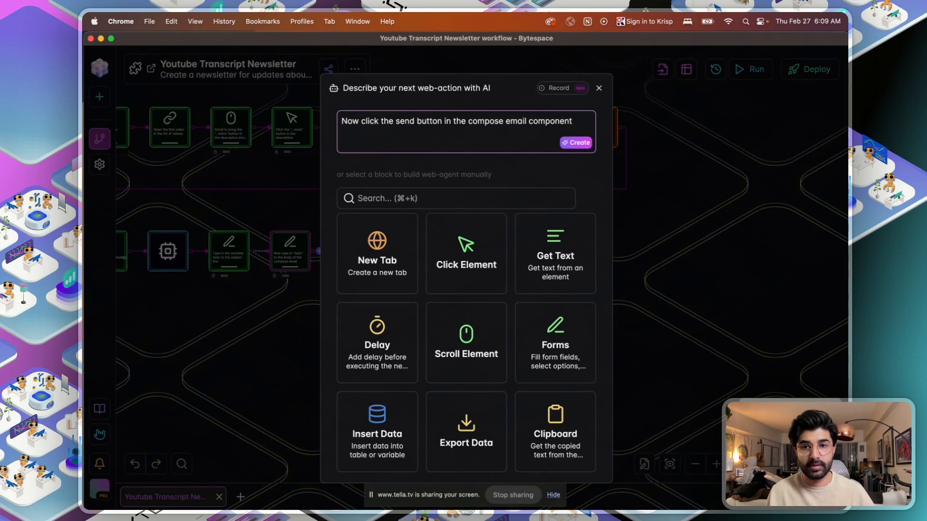
pyautogui.click(397, 121)
pyautogui.write('"')
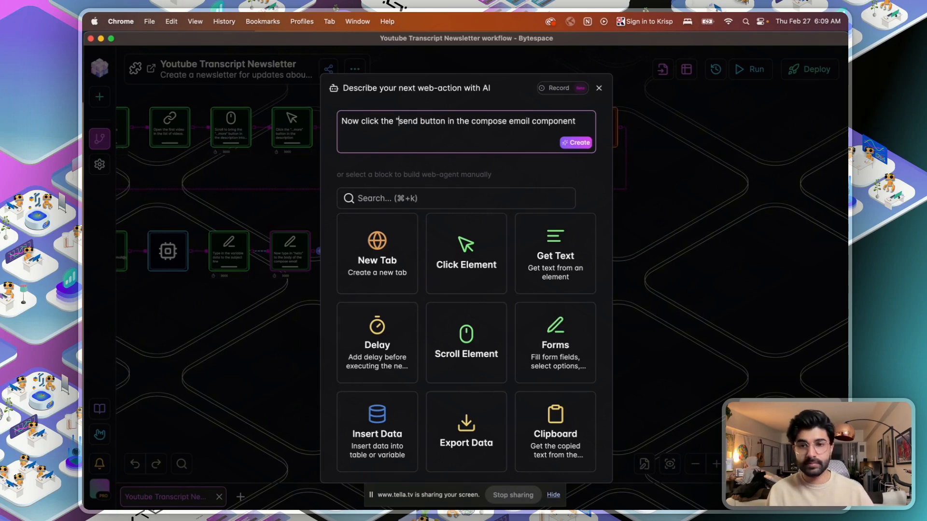
pyautogui.click(418, 122)
pyautogui.write('"')
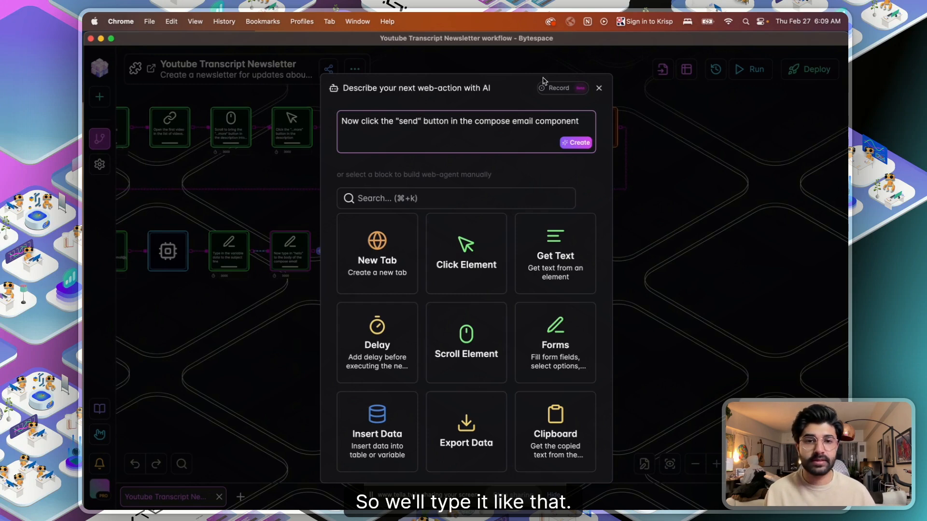
pyautogui.click(578, 142)
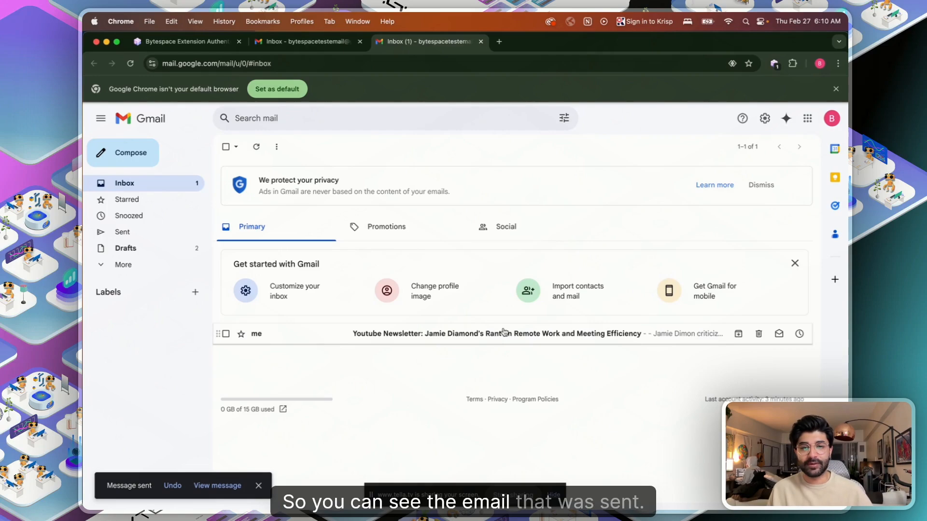
pyautogui.click(503, 332)
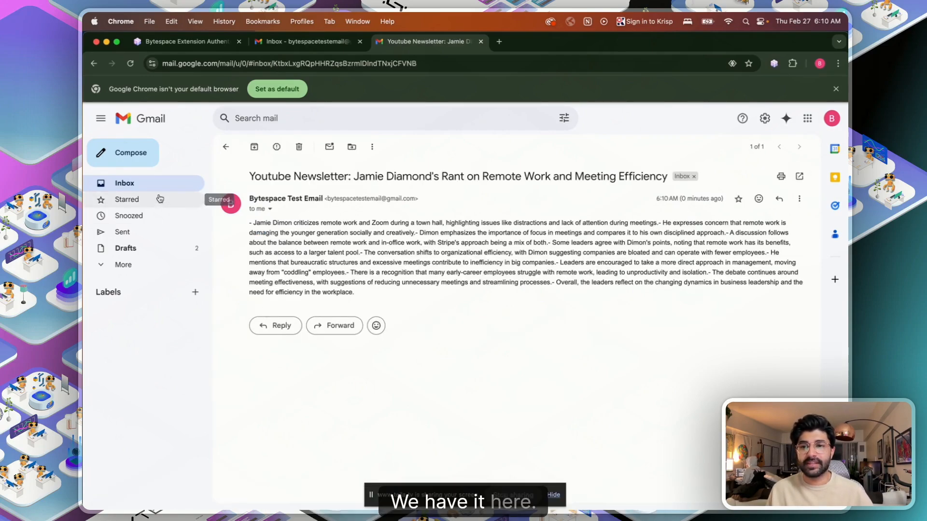
pyautogui.hotkey('ctrl', 'Up')
# - Add a Close Tab step after the send step, described as 'Close the active tab'
pyautogui.click(338, 367)
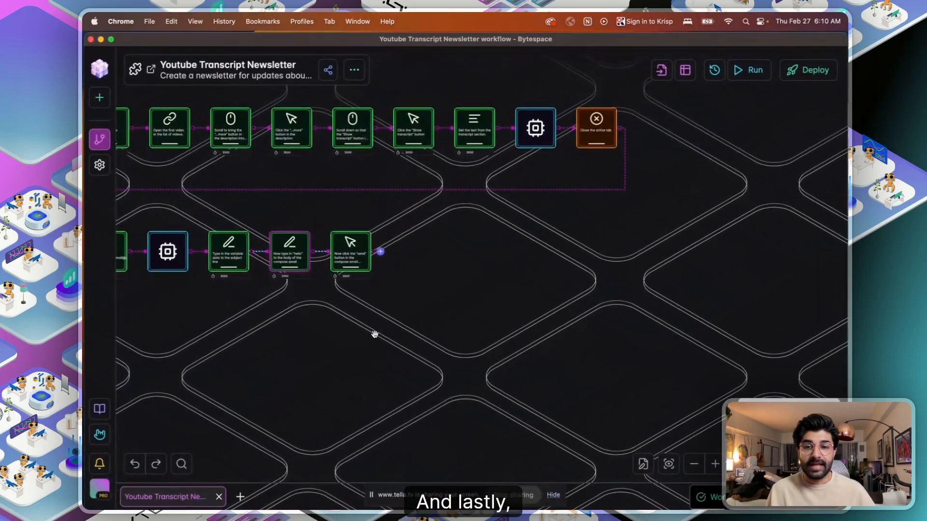
pyautogui.click(382, 251)
pyautogui.scroll(-5, 466, 338)
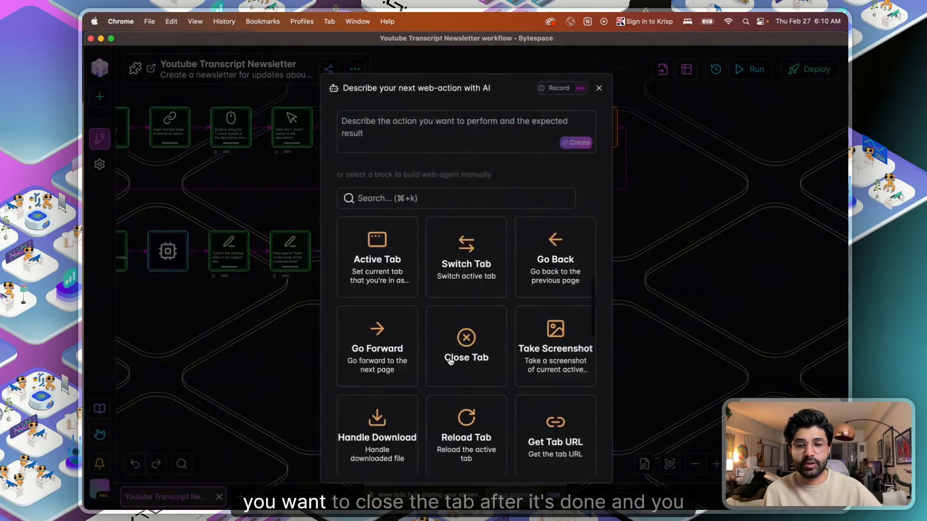
pyautogui.click(502, 319)
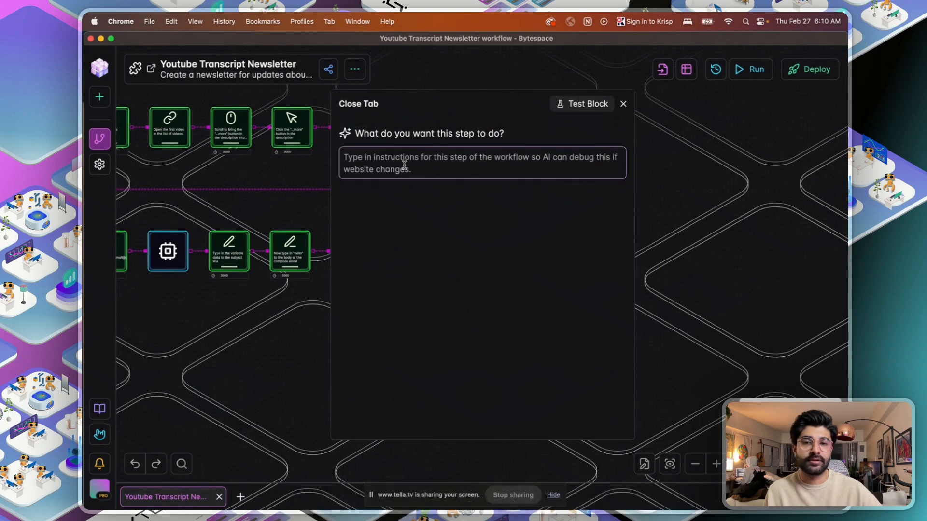
pyautogui.click(404, 164)
pyautogui.write('Close the active tab')
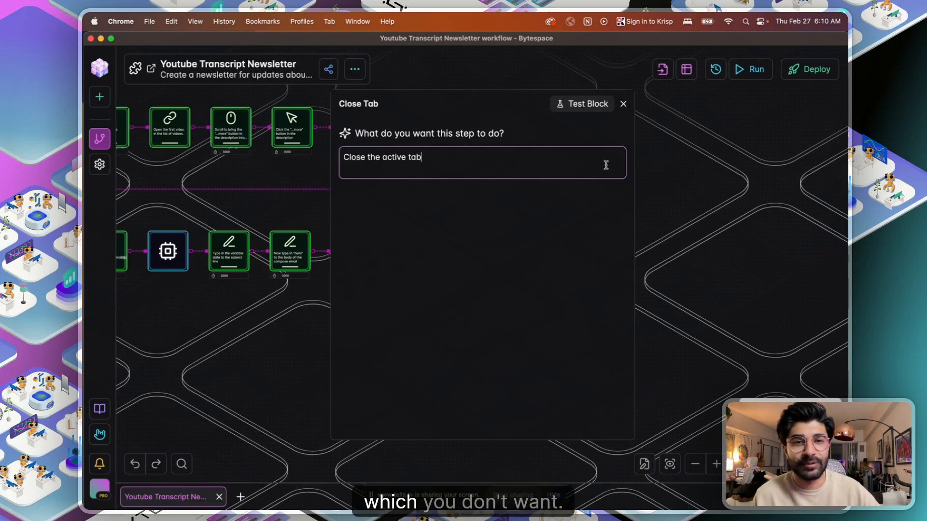
pyautogui.click(623, 103)
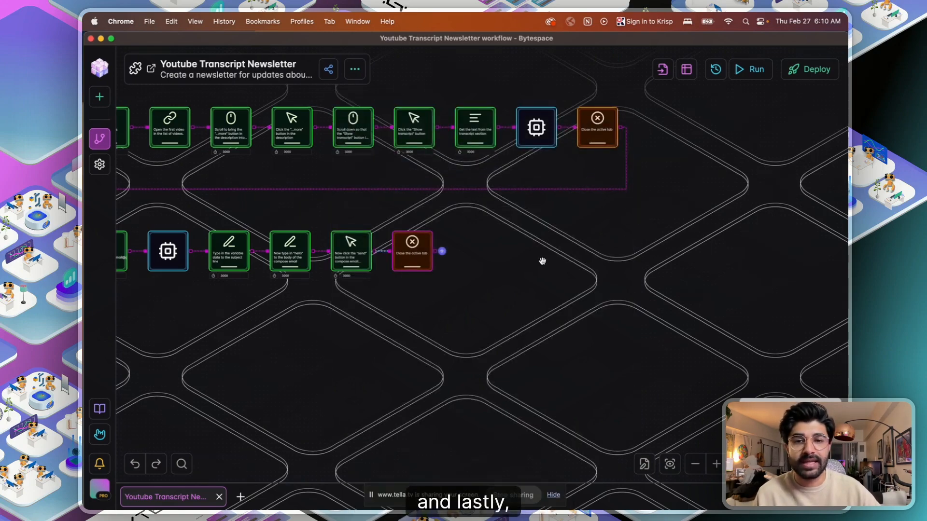
pyautogui.hotkey('ctrl', 'Up')
# - Check Gmail for the sent Youtube Newsletter email, then pan the Bytespace canvas to show the full workflow
pyautogui.click(536, 290)
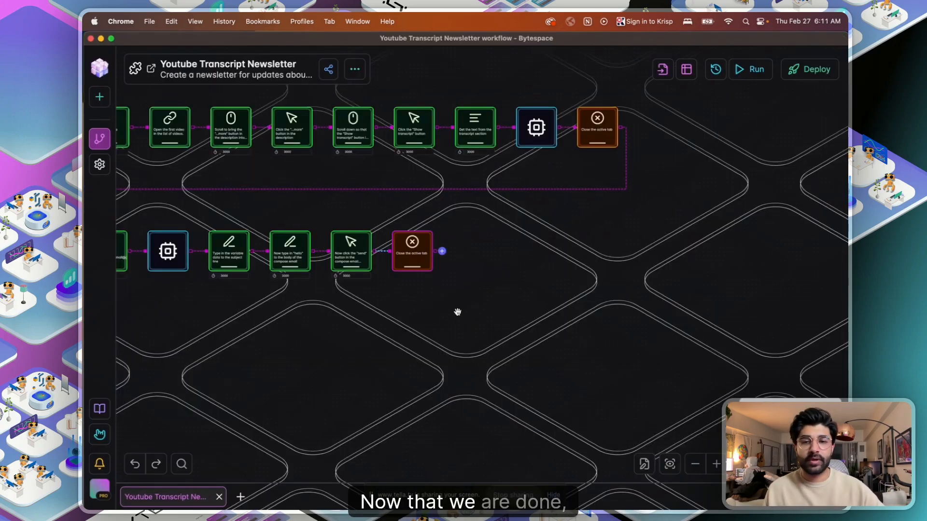
pyautogui.moveTo(458, 312); pyautogui.dragTo(629, 336)
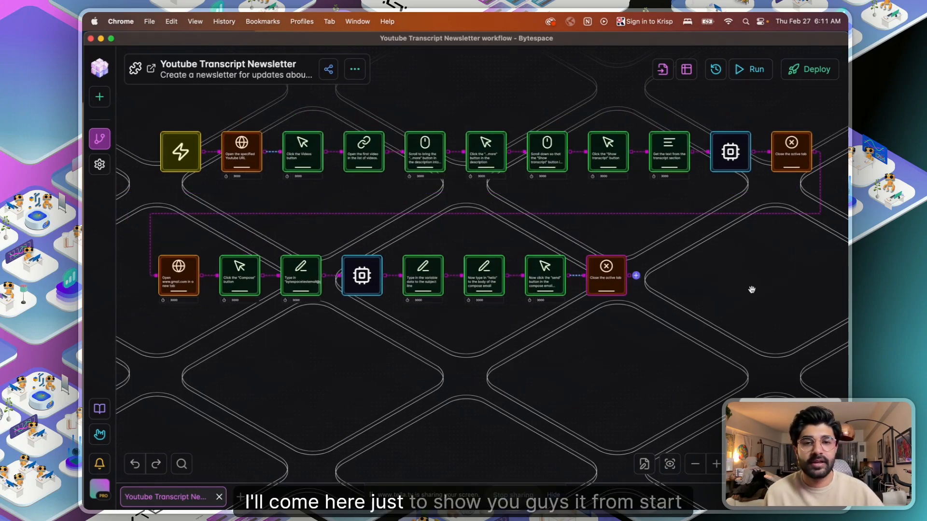